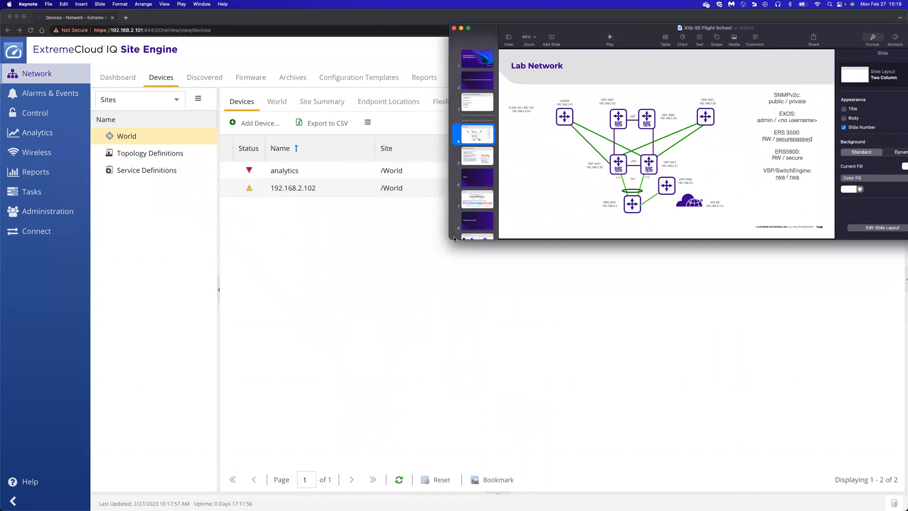
Show the Lab Network diagram slide in a larger Keynote window, then return to Site Engine's Devices list
left_click(451, 237)
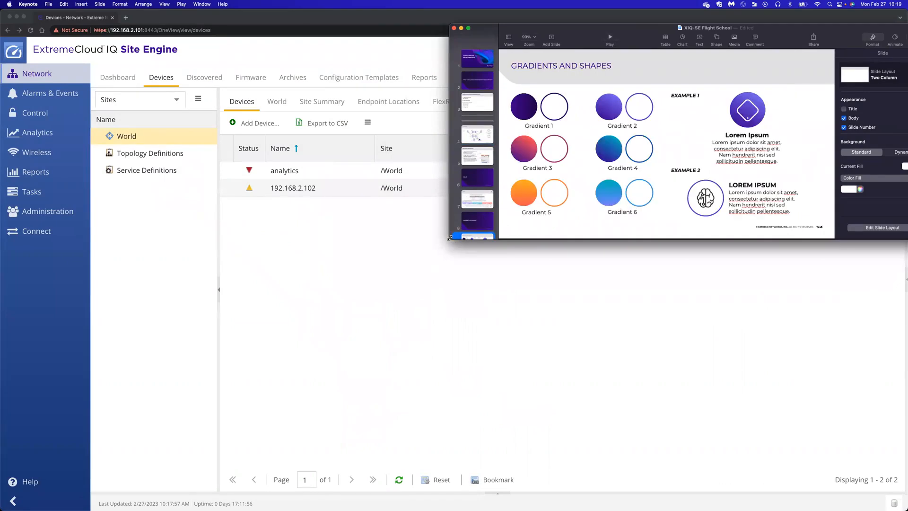
left_click(463, 131)
left_click_drag(448, 243, 440, 430)
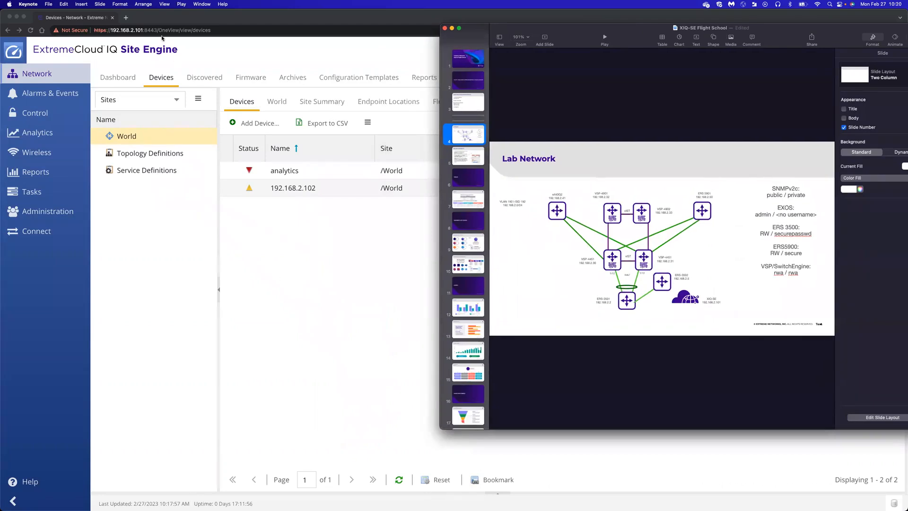
left_click(190, 16)
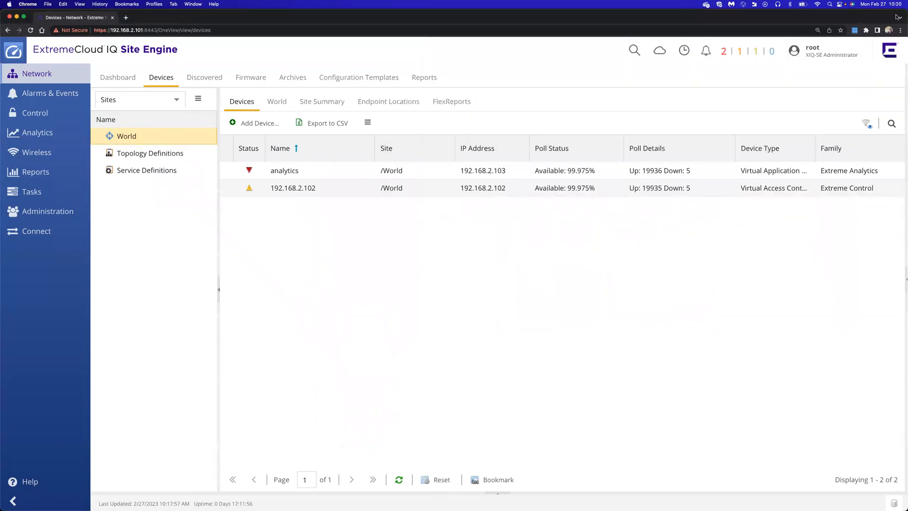
Go from the Dashboard to the Administration Profiles page with 15 SNMP profiles and 6 CLI credentials
left_click_drag(904, 11, 832, 23)
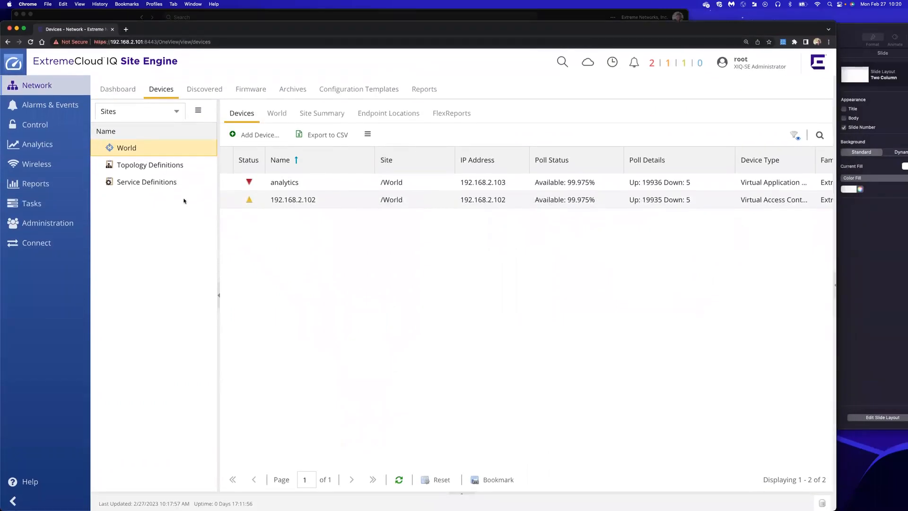
left_click(113, 94)
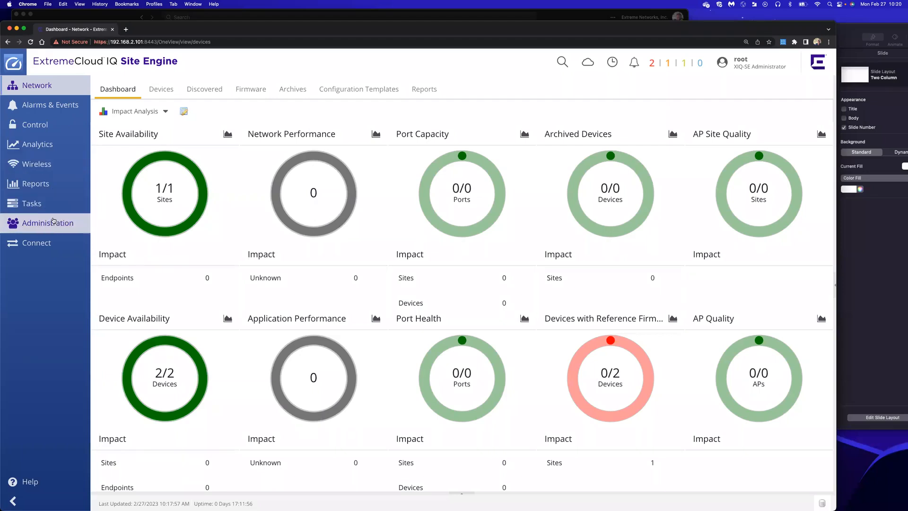
left_click(54, 225)
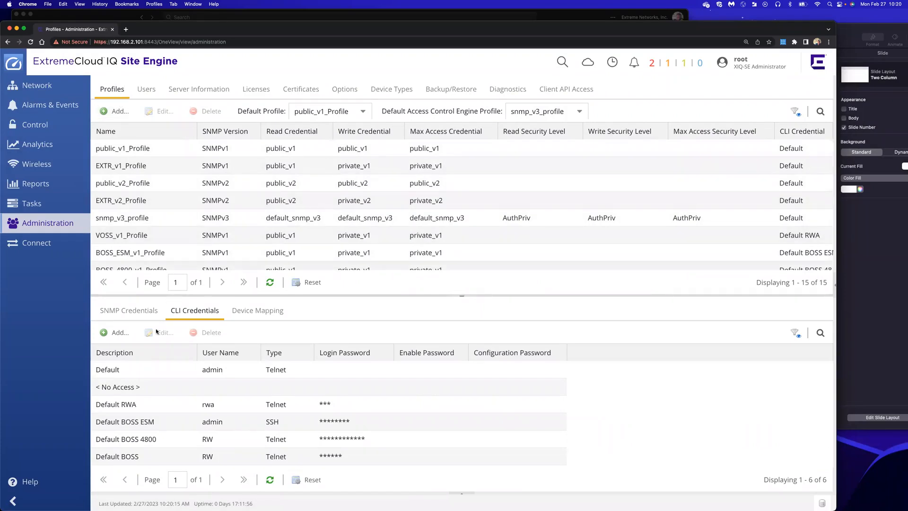
left_click(133, 317)
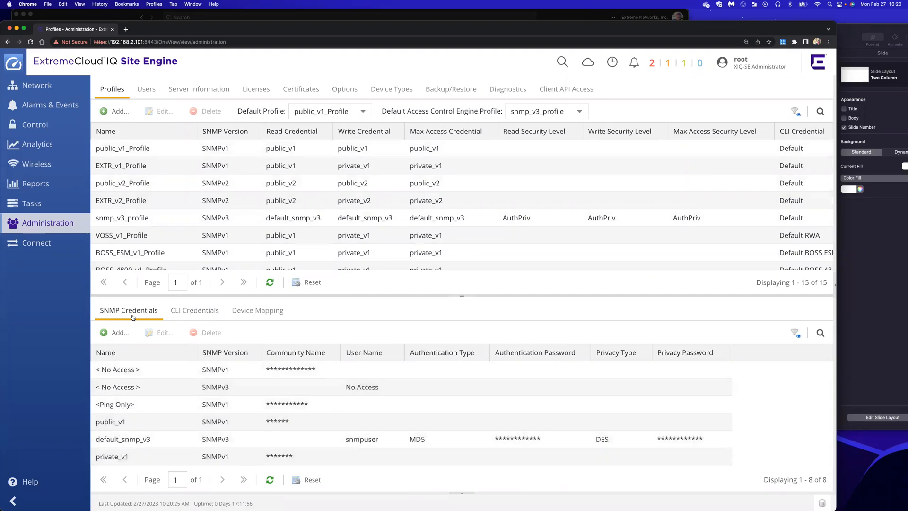
left_click(186, 315)
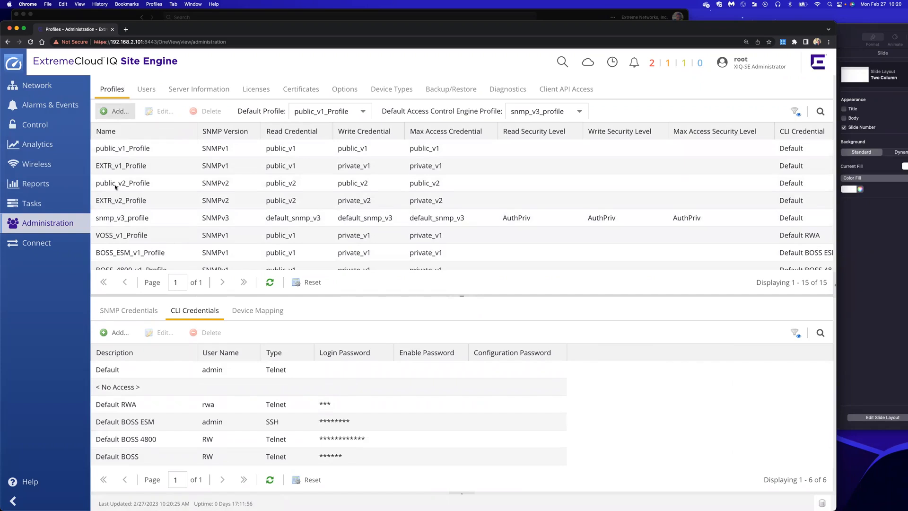
left_click(117, 314)
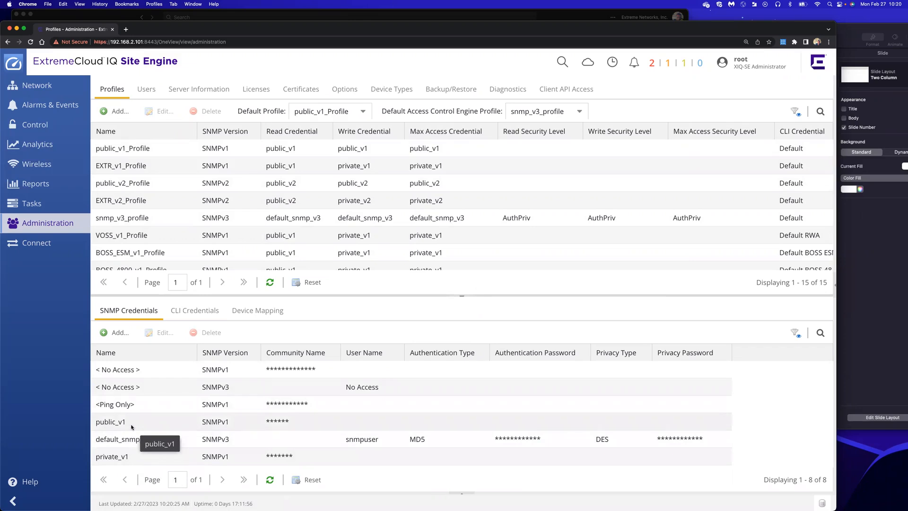
scroll(132, 427, "down", 2)
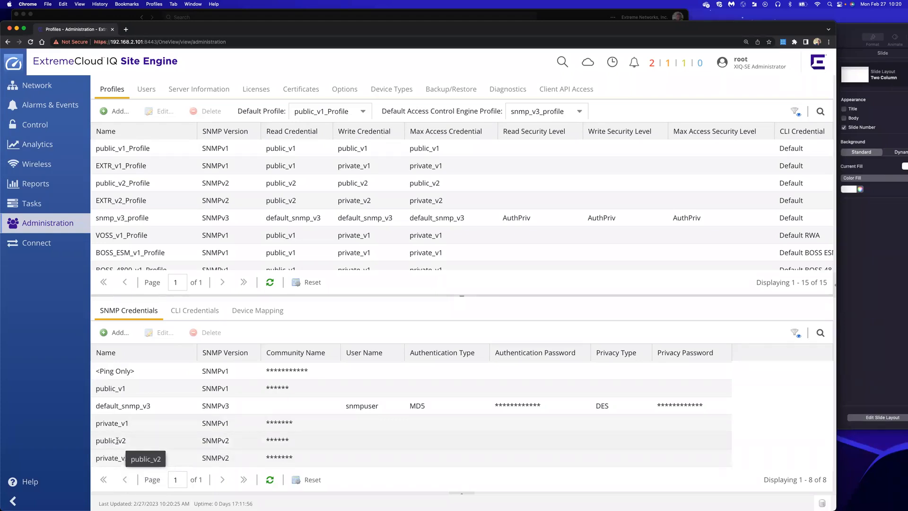
left_click(114, 332)
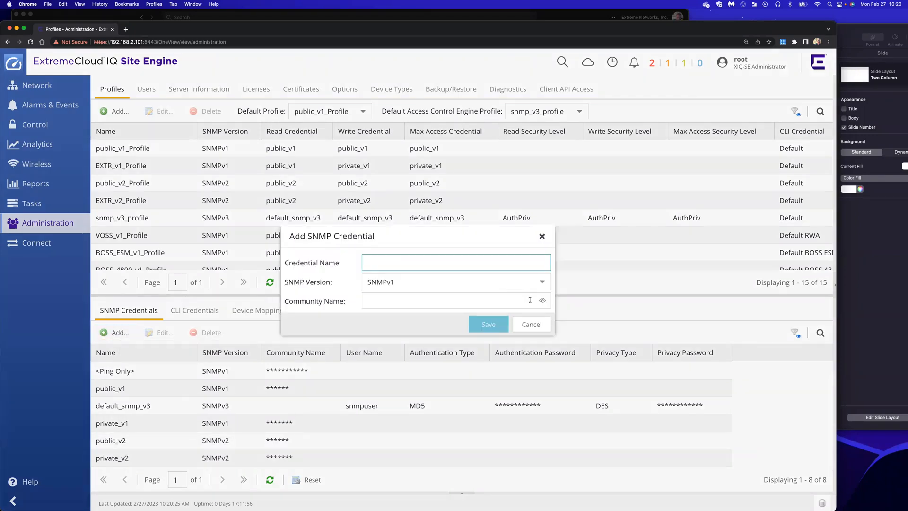
left_click(539, 325)
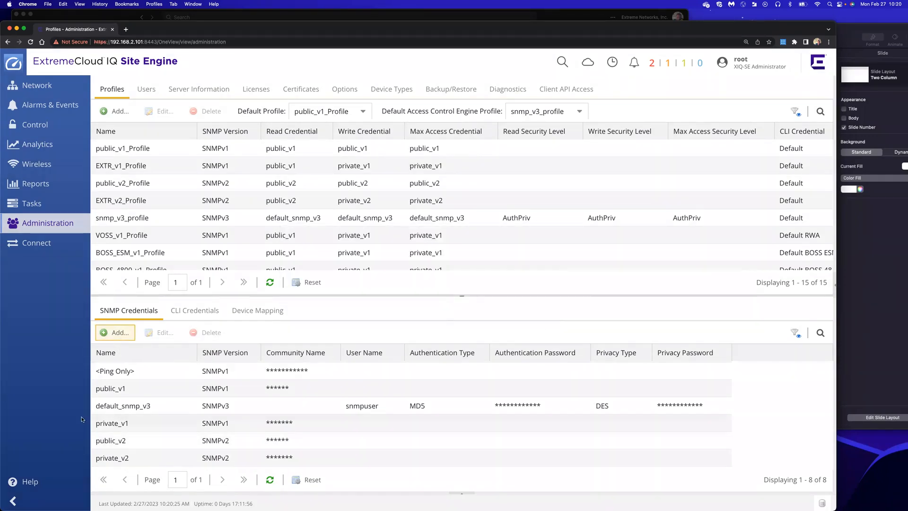
left_click(201, 312)
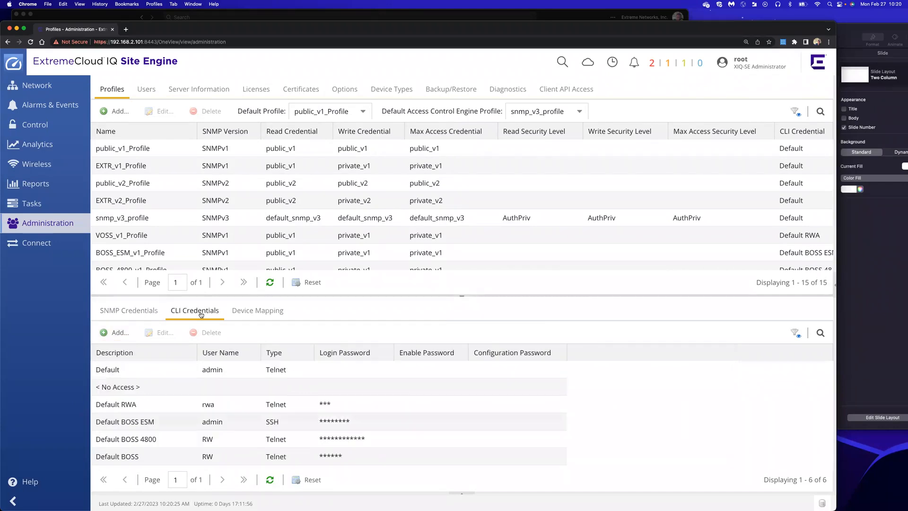
Start a new CLI credential VSP_RWA-SSH for user rwa with connection type SSH
left_click(117, 333)
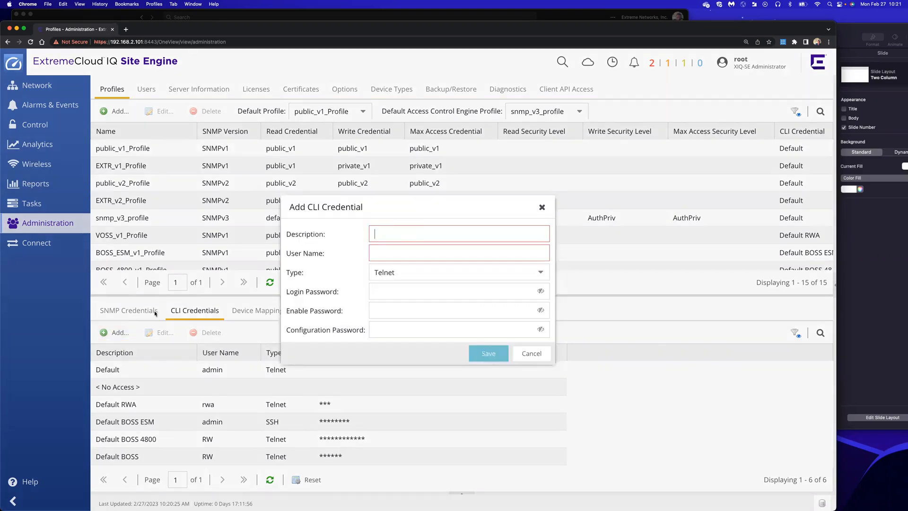
left_click(415, 236)
type("VSP_RW")
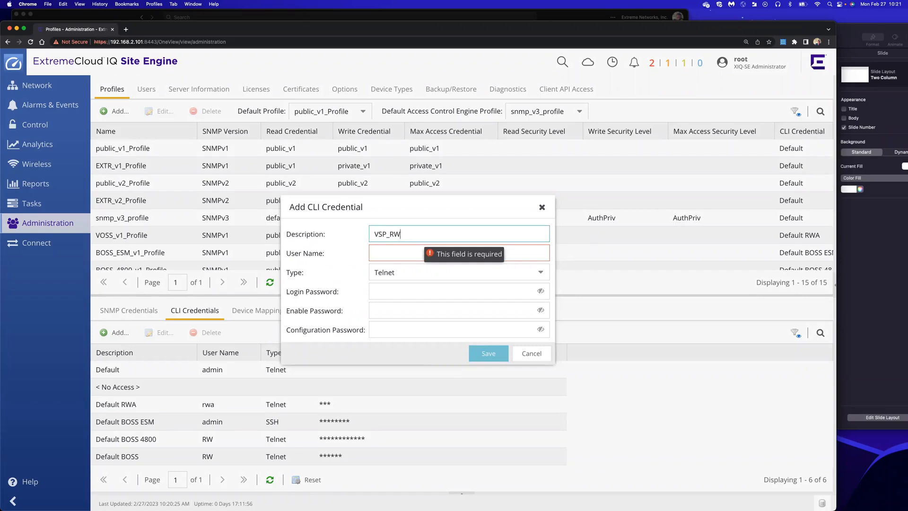
type("A-SSH")
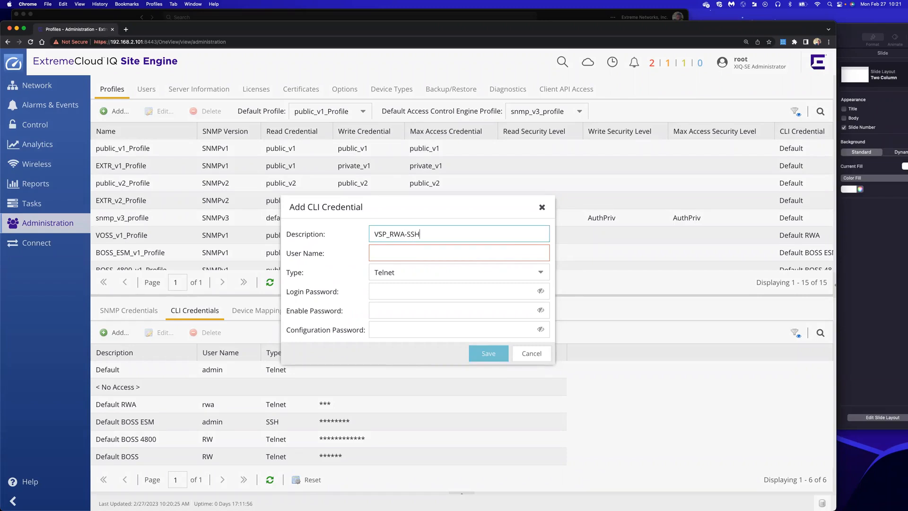
left_click(434, 256)
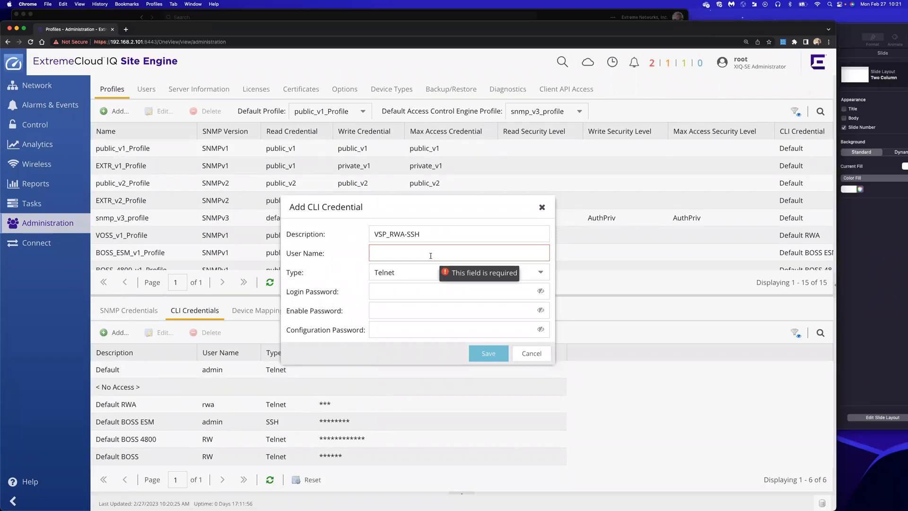
type("rwa")
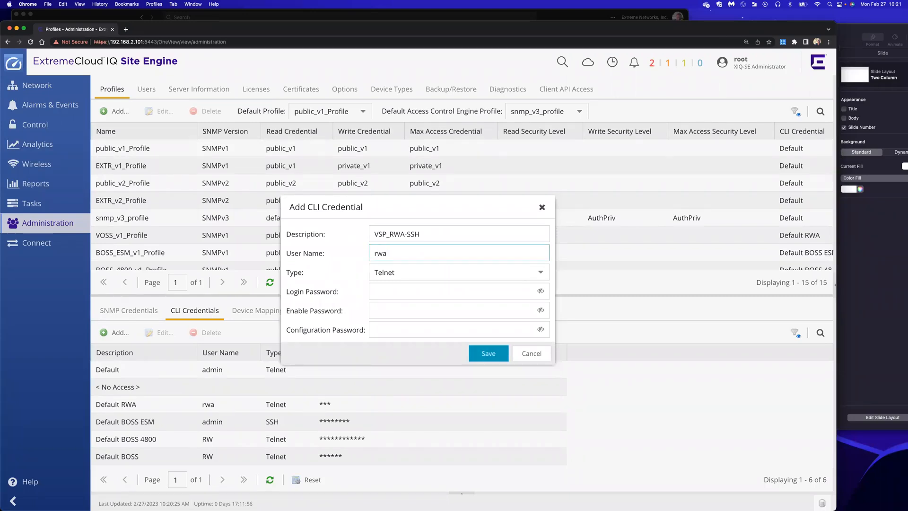
left_click(540, 273)
left_click(436, 291)
Fill in the login, enable and configuration passwords, verify them in plain text, and save the credential
left_click(415, 290)
type("rwa")
left_click(420, 307)
type("rwa")
left_click(420, 329)
type("rwa")
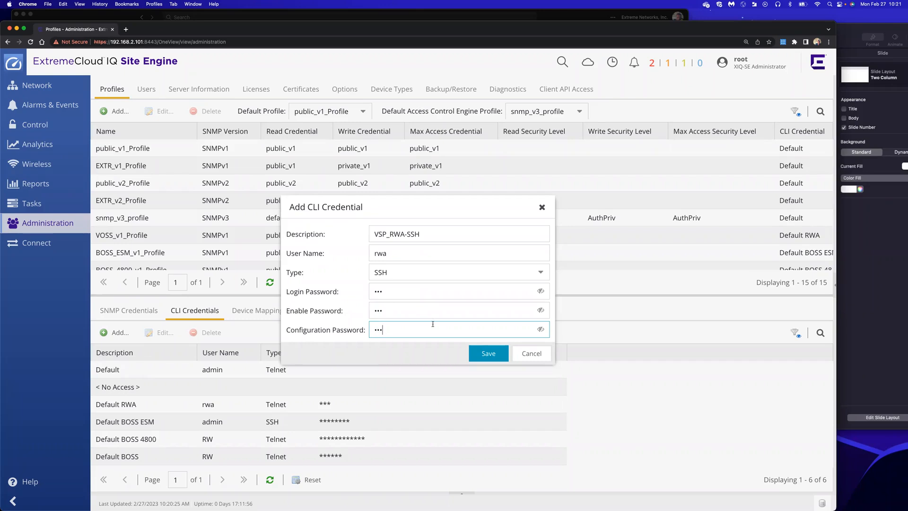
left_click(540, 291)
left_click(541, 310)
left_click(540, 329)
left_click(478, 355)
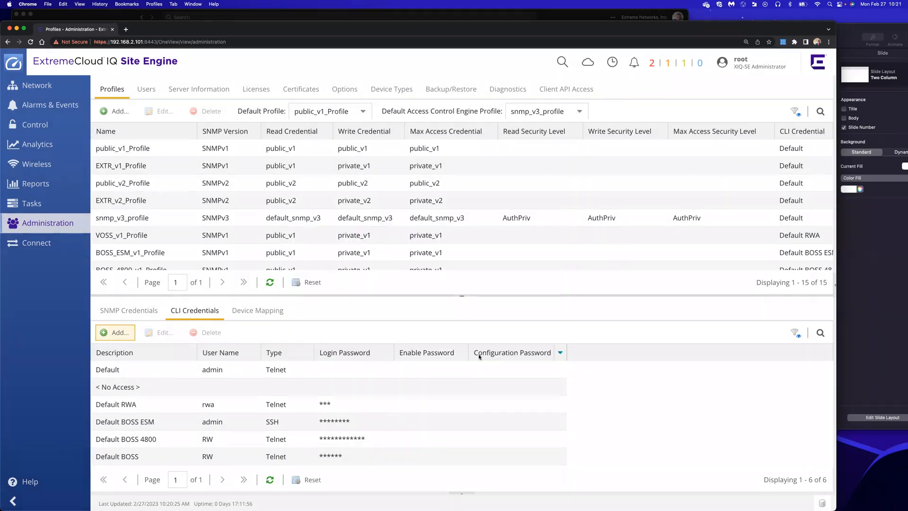
Recheck the CLI credentials list and select the new VSP_RWA-SSH entry
left_click(131, 317)
left_click(184, 317)
scroll(141, 406, "down", 1)
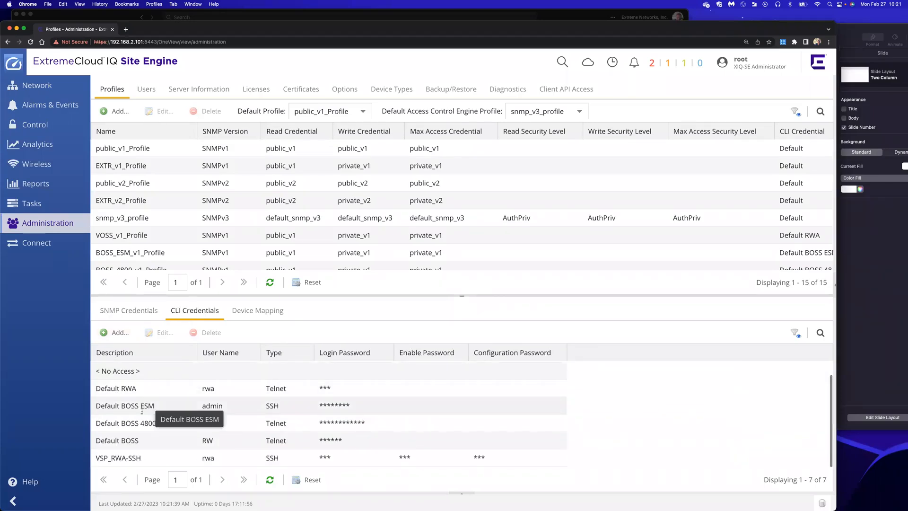
left_click(133, 455)
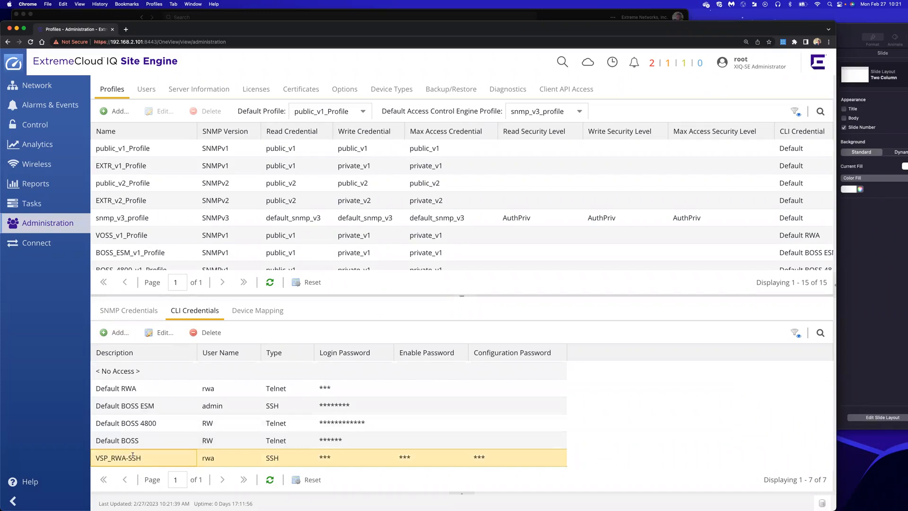
left_click(116, 112)
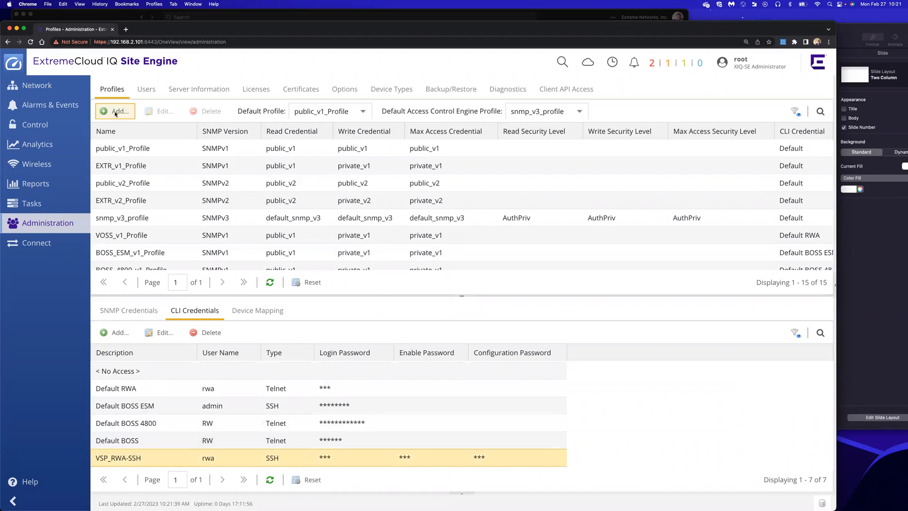
type("VSP_")
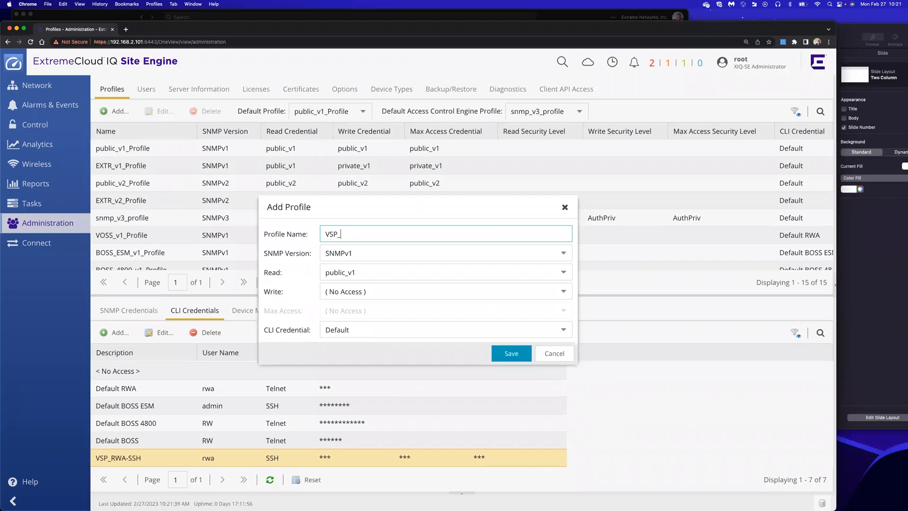
type("RWA-SSH")
key("BackSpace")
key("BackSpace")
key("BackSpace")
key("BackSpace")
left_click(348, 254)
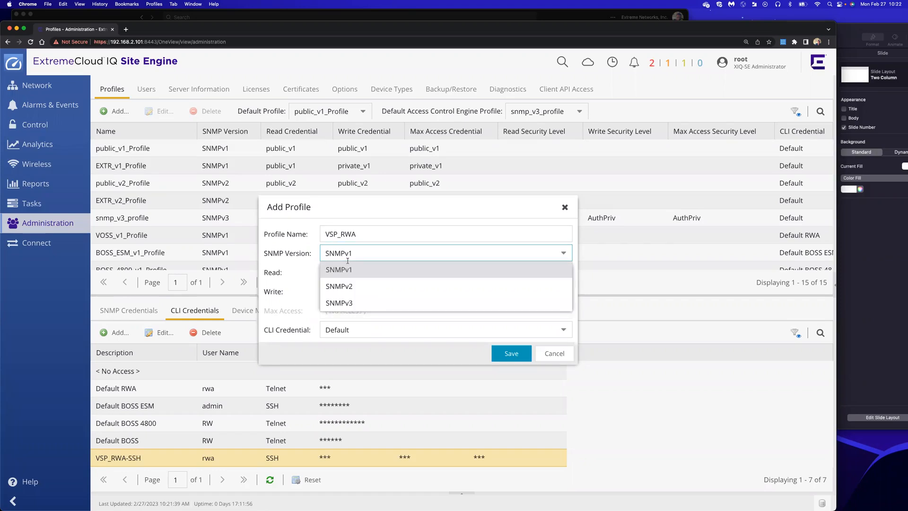
left_click(345, 286)
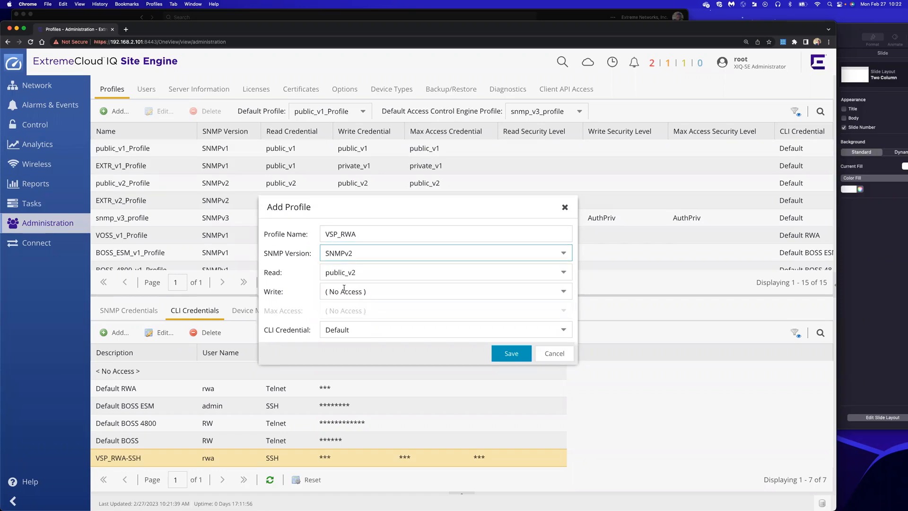
left_click(563, 272)
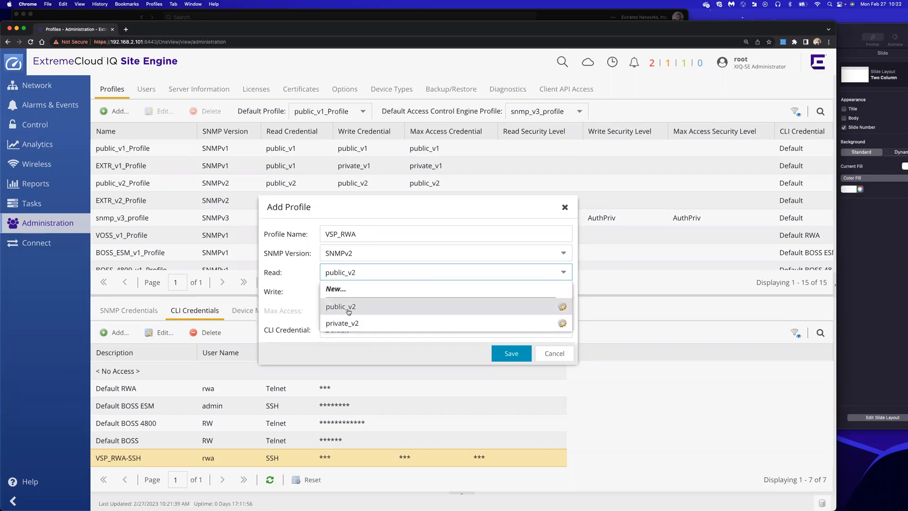
left_click(349, 308)
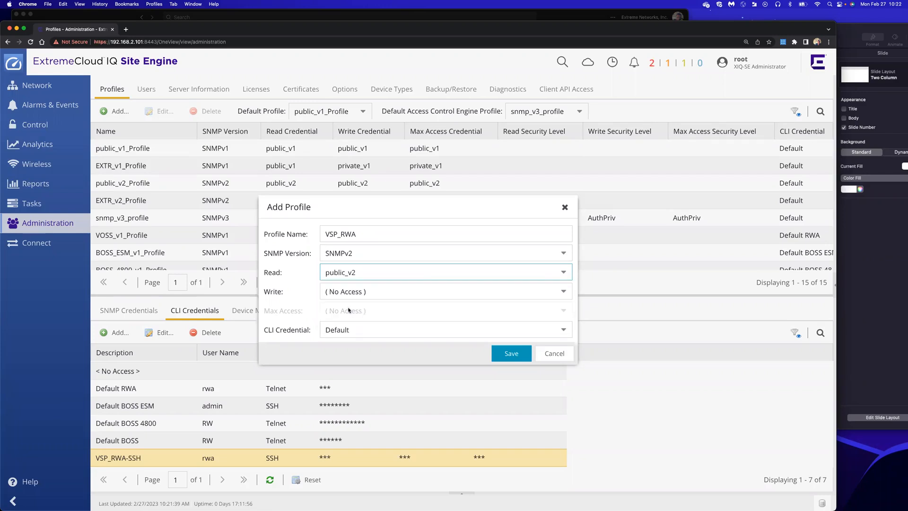
left_click(347, 293)
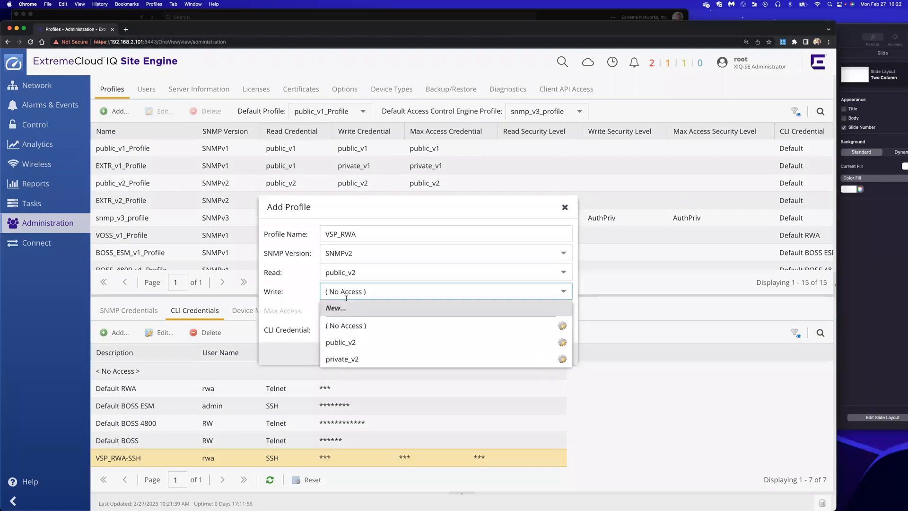
left_click(349, 358)
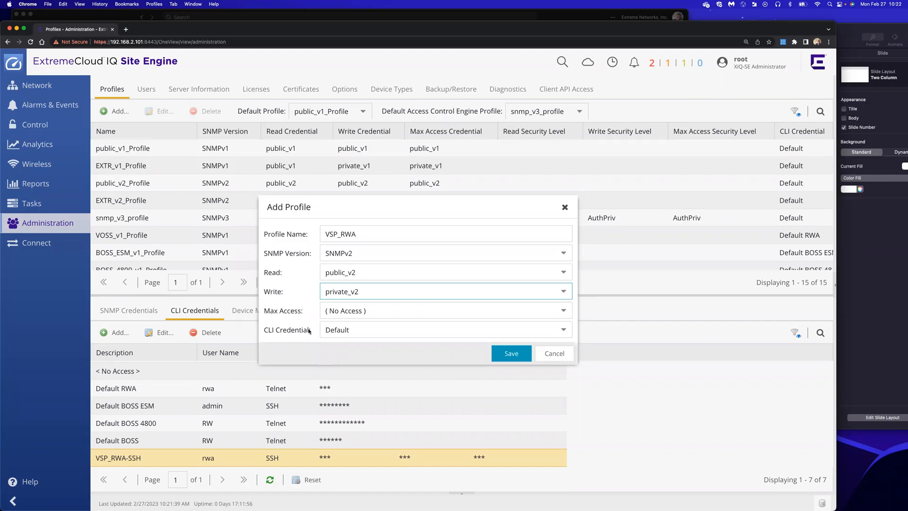
left_click(356, 331)
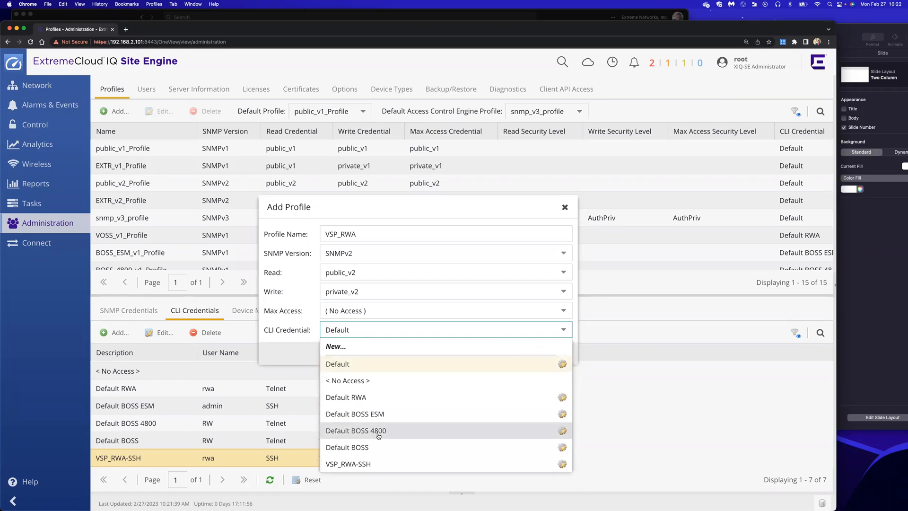
left_click(347, 464)
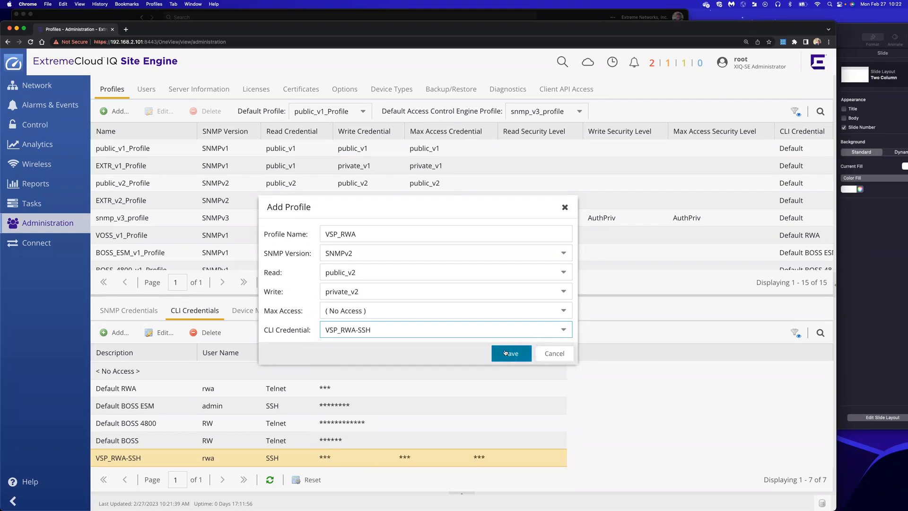
left_click(505, 352)
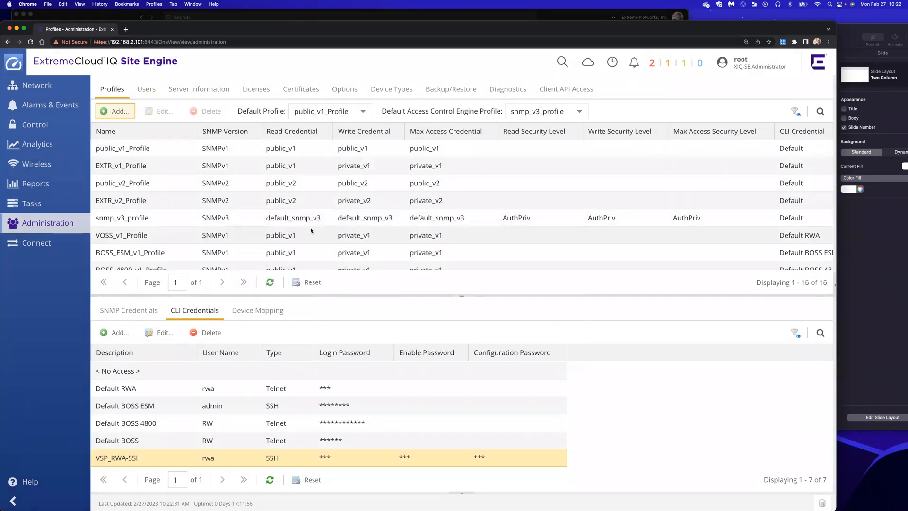
Save a new SSH CLI credential named EXOS-admin_SSH with user name admin
scroll(328, 216, "down", 5)
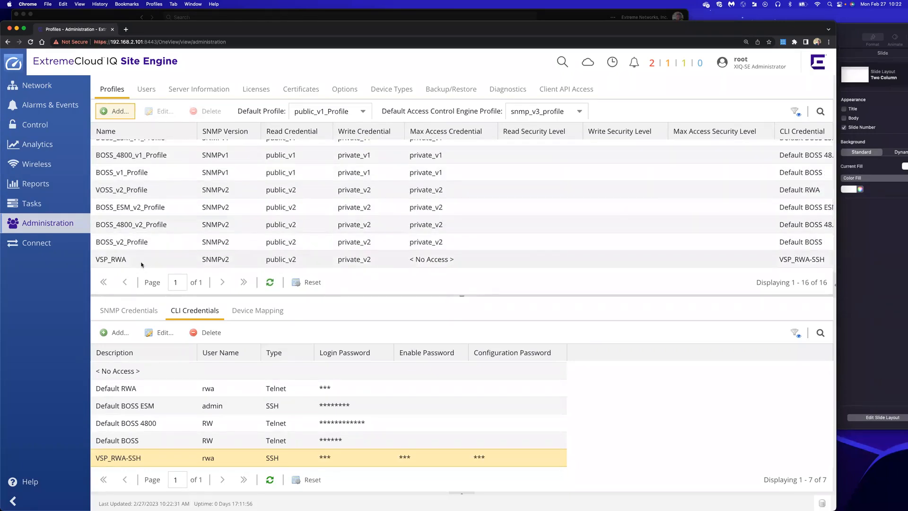
left_click(113, 332)
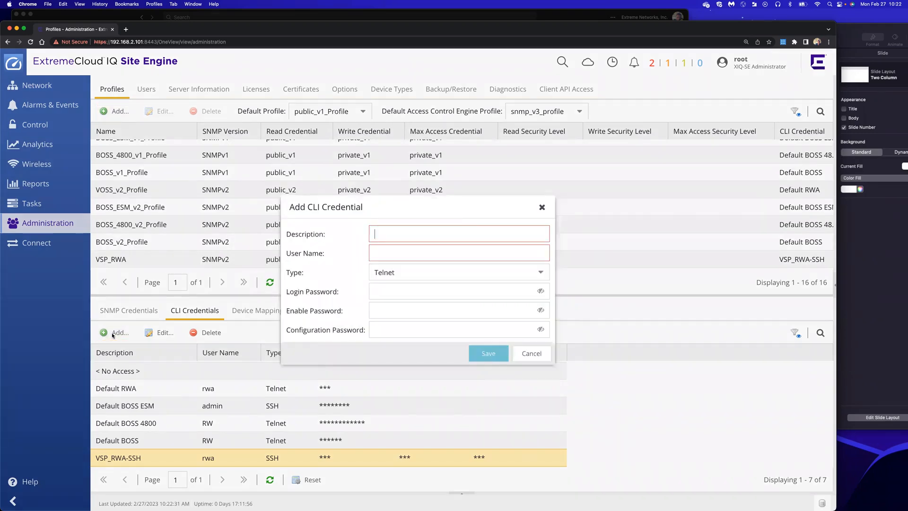
left_click(495, 229)
type("EXOS-admin")
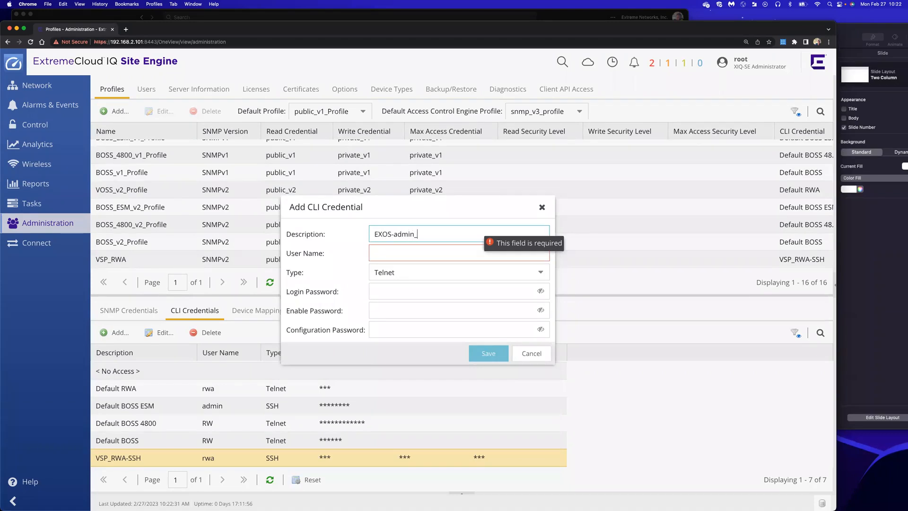
type("_SSH")
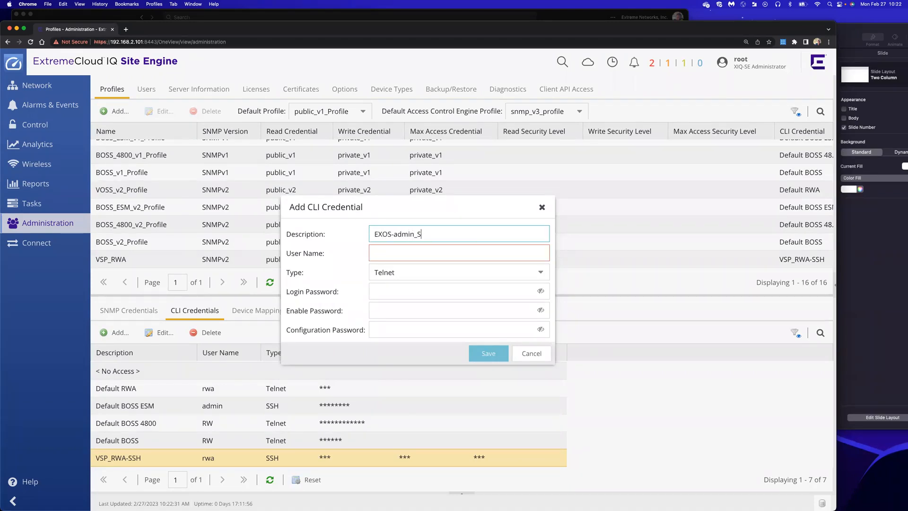
left_click(465, 251)
type("admin")
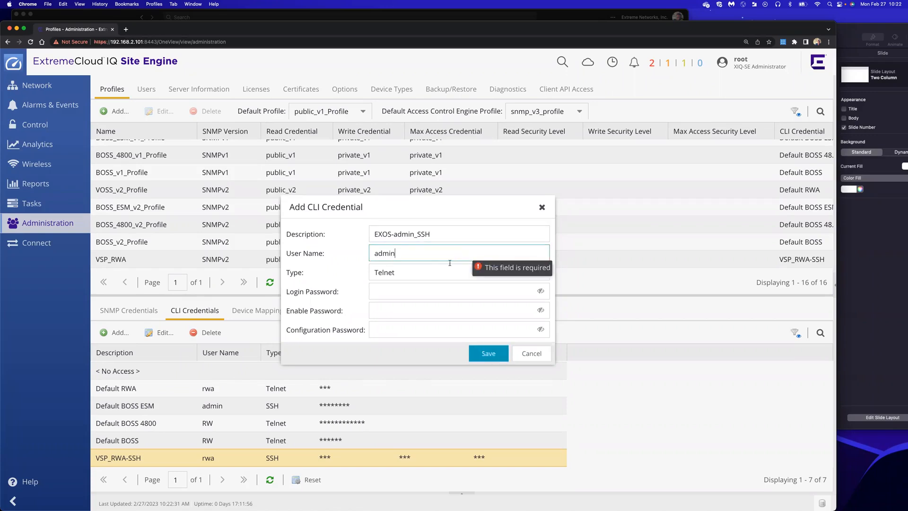
left_click(444, 272)
left_click(413, 287)
left_click(439, 291)
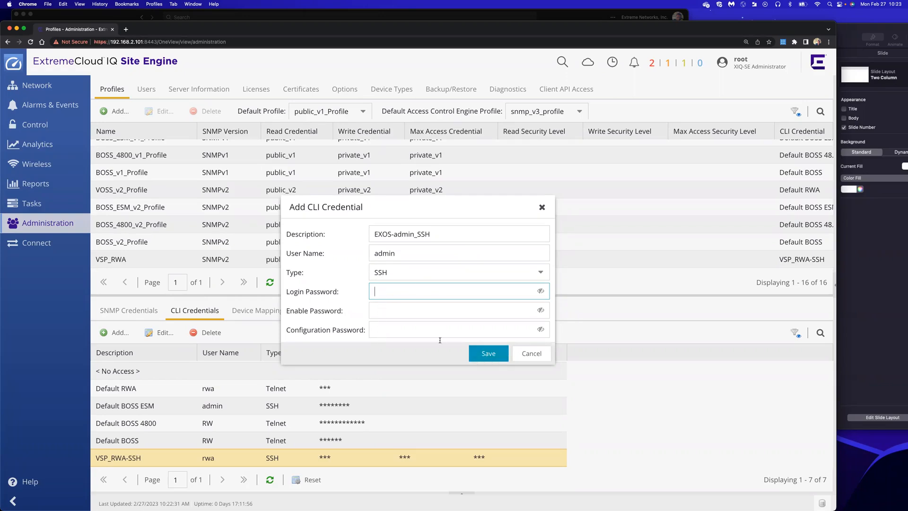
left_click(493, 356)
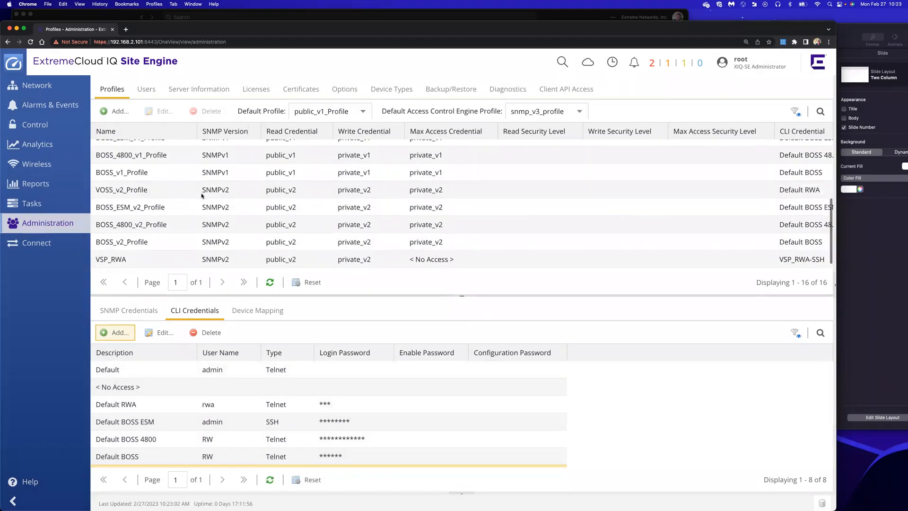
left_click(114, 111)
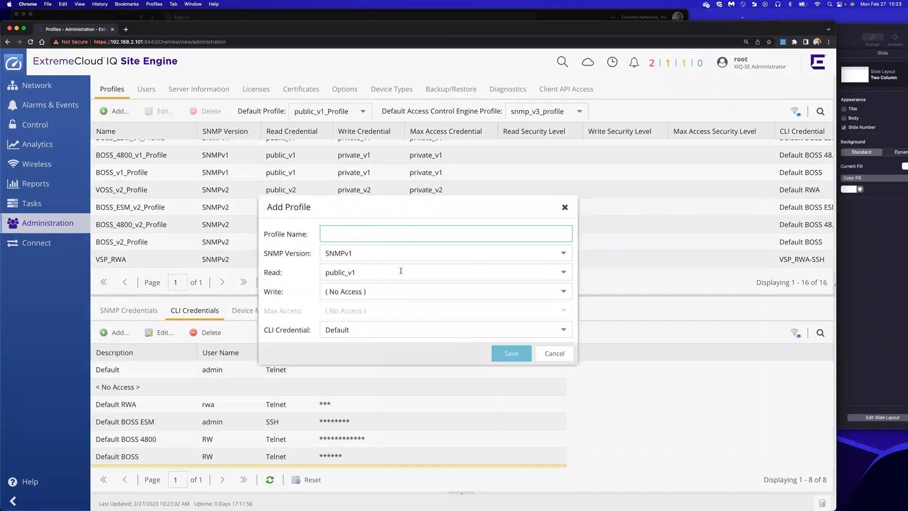
type("EXOS-")
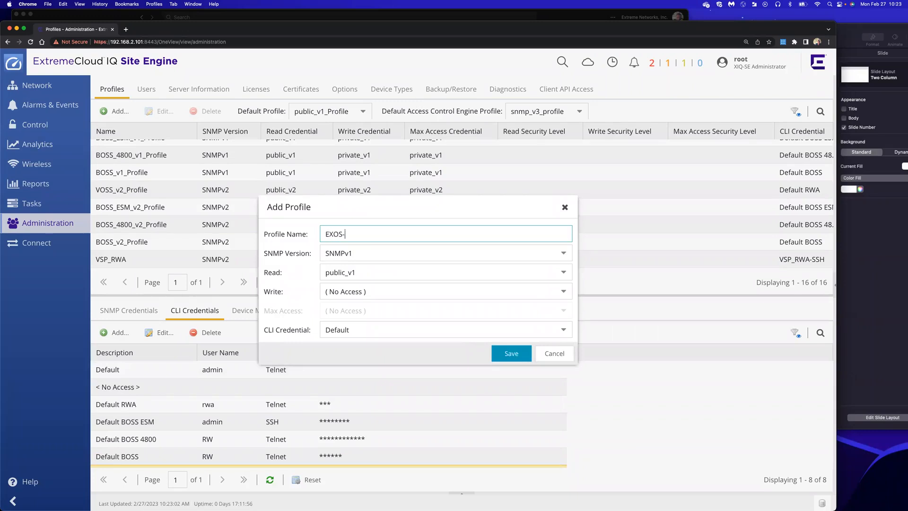
type("ADMIN-S")
left_click(397, 262)
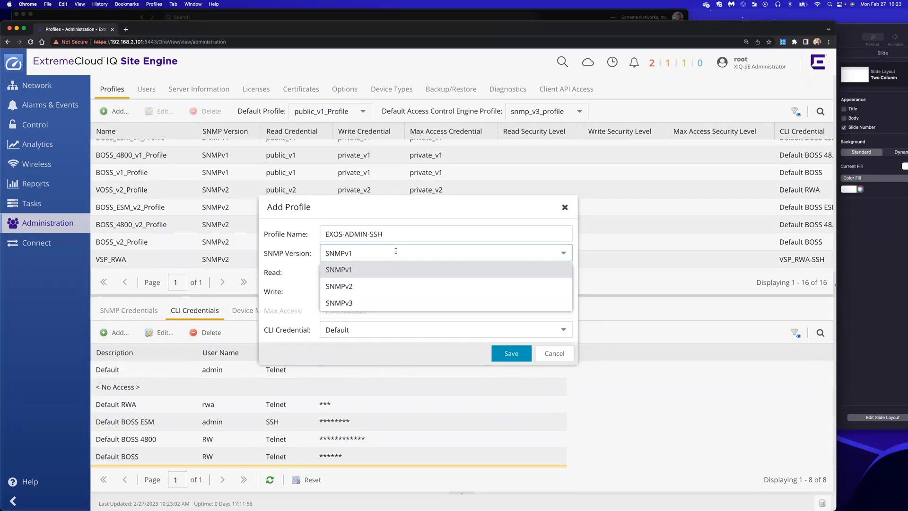
left_click(360, 286)
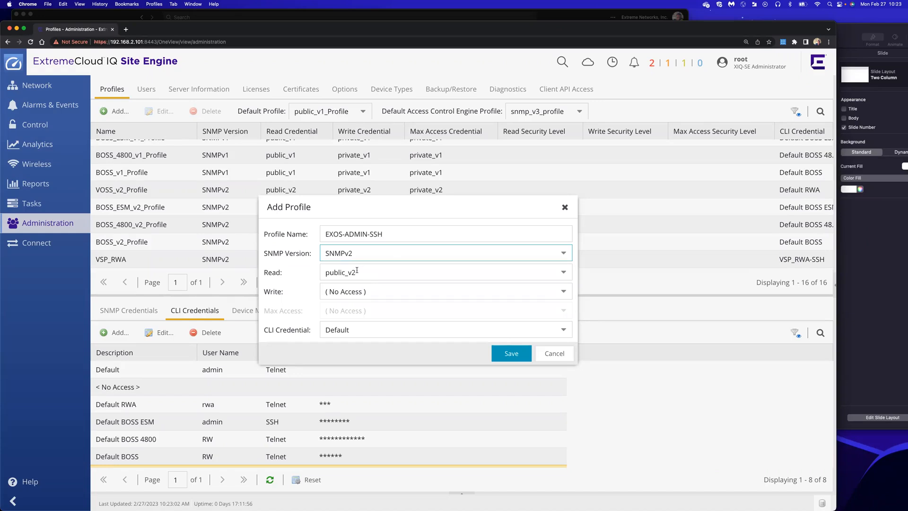
left_click(355, 290)
left_click(346, 359)
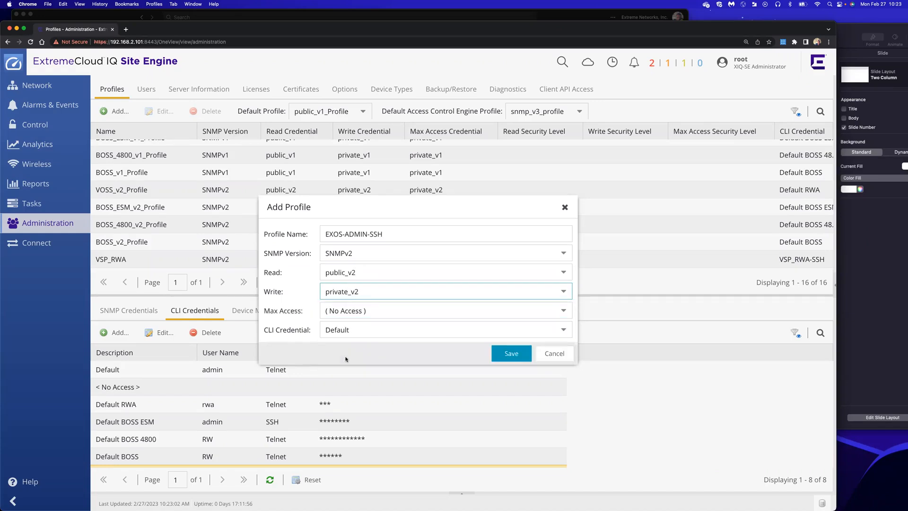
left_click(344, 331)
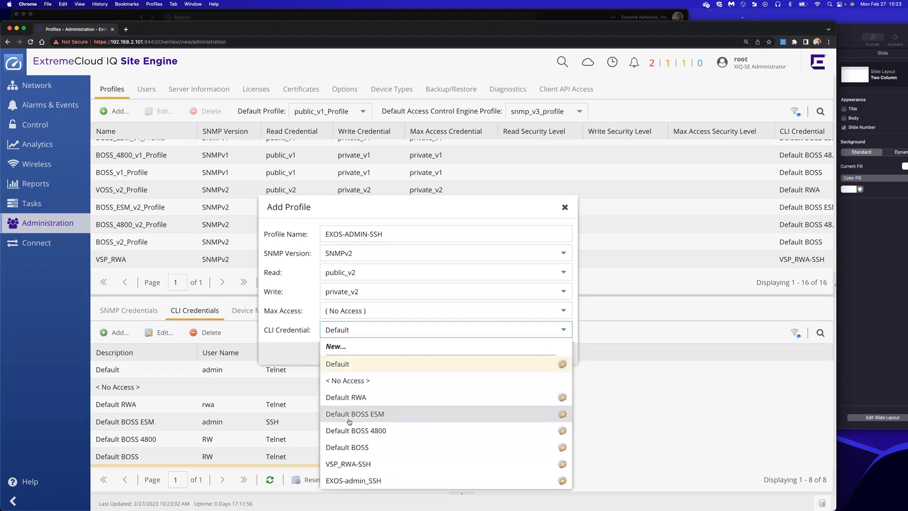
left_click(348, 482)
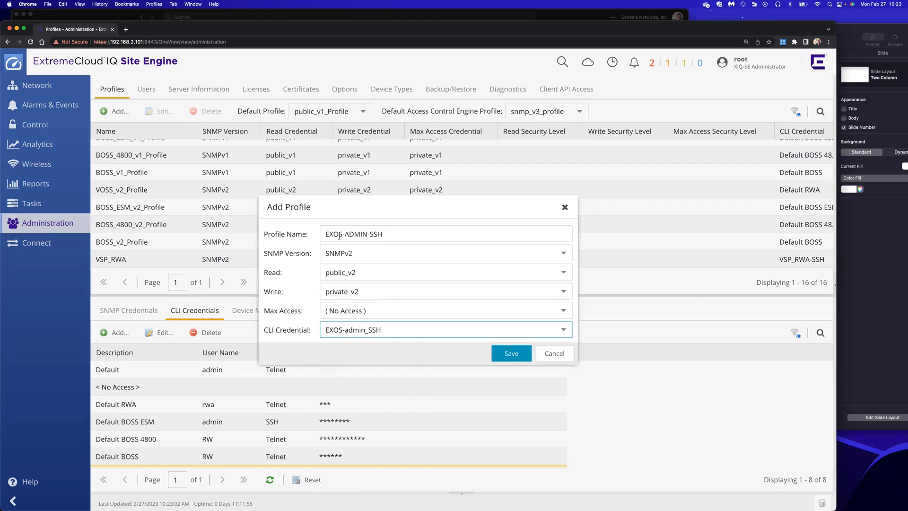
left_click(510, 353)
Review the VSP_RWA and EXOS-ADMIN-SSH rows in the profiles list
scroll(277, 191, "down", 5)
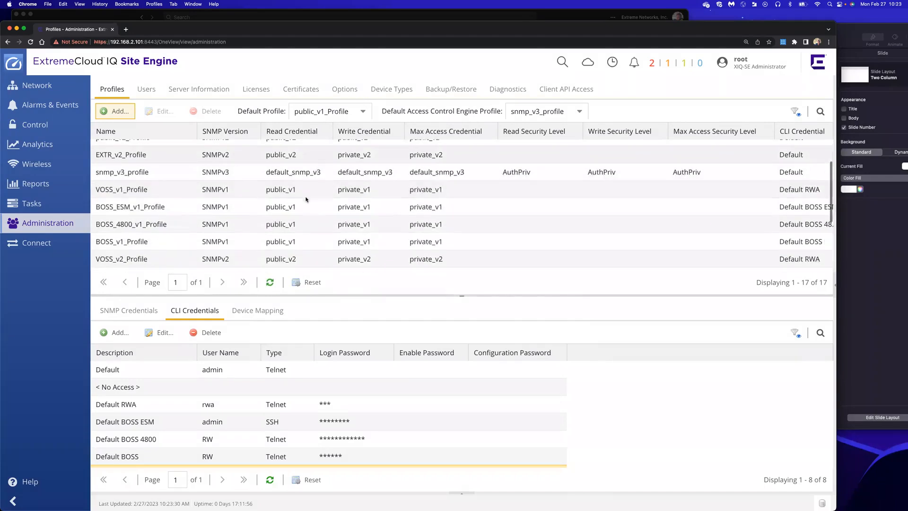
left_click(148, 239)
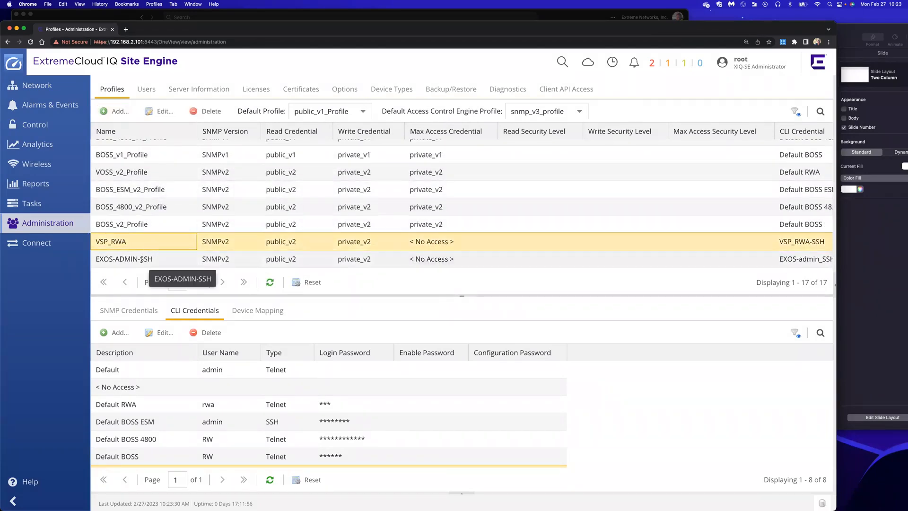
left_click(141, 260)
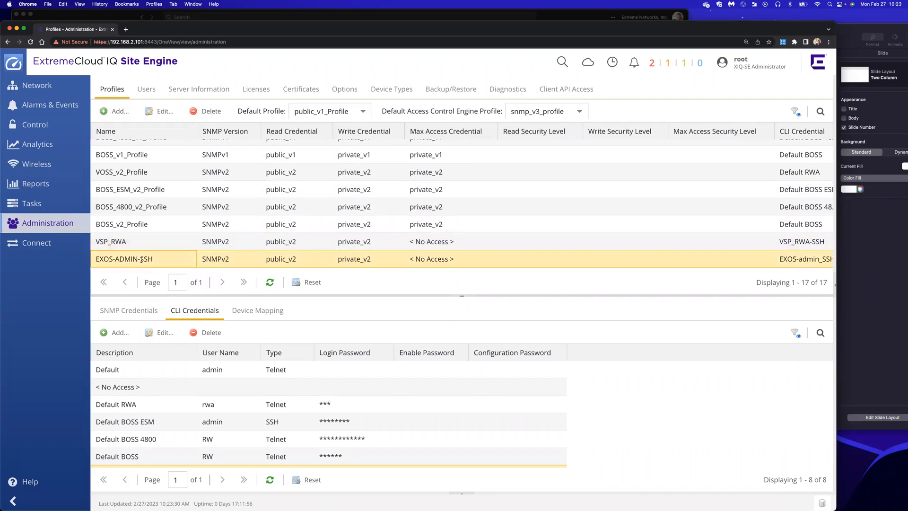
Start a CLI credential ERS 3600_RW-SSH for user RW over SSH, then switch to Keynote
left_click(112, 337)
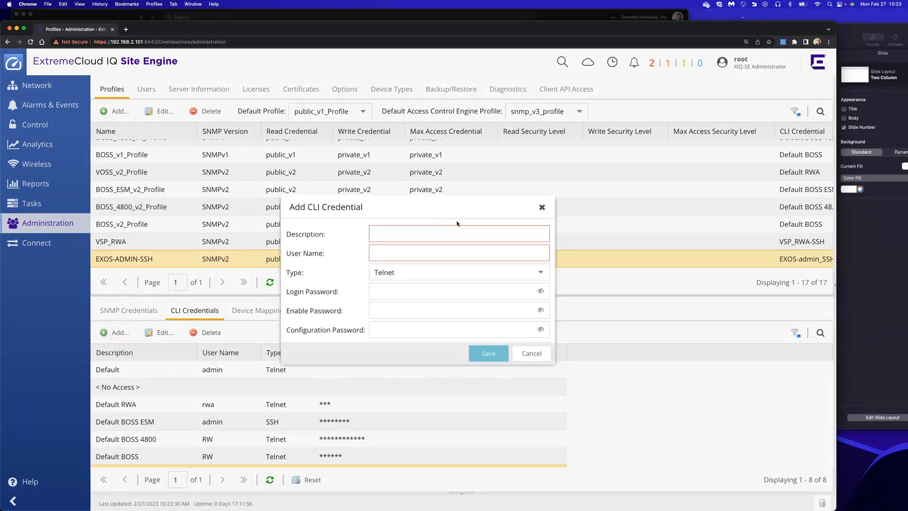
type("ERS")
type(" 3600")
type("_")
type("RW")
type("-")
type("SSSH")
key("BackSpace")
key("BackSpace")
type("H")
left_click(433, 252)
type("RW")
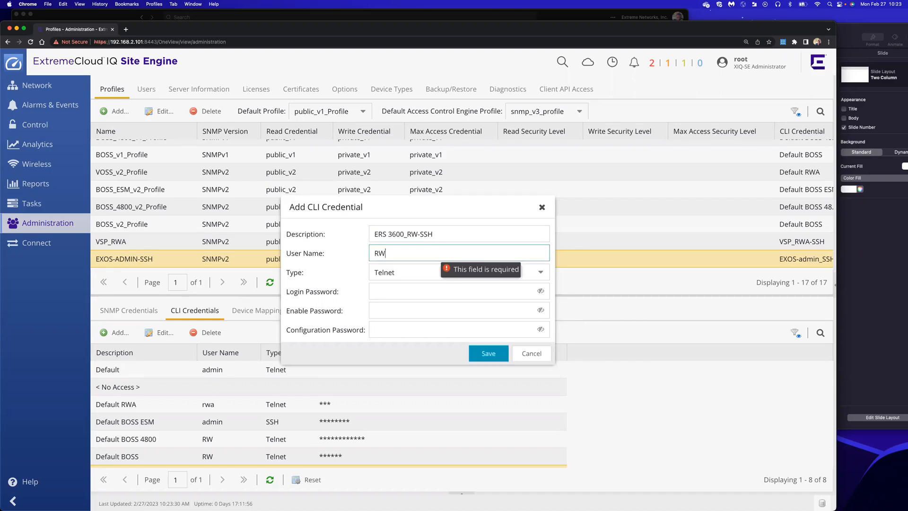
left_click(420, 273)
left_click(390, 290)
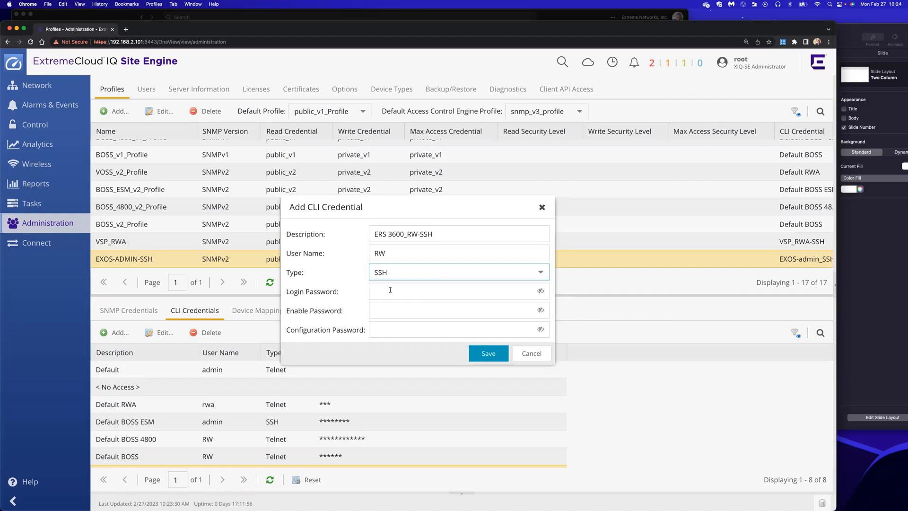
key("super+Tab")
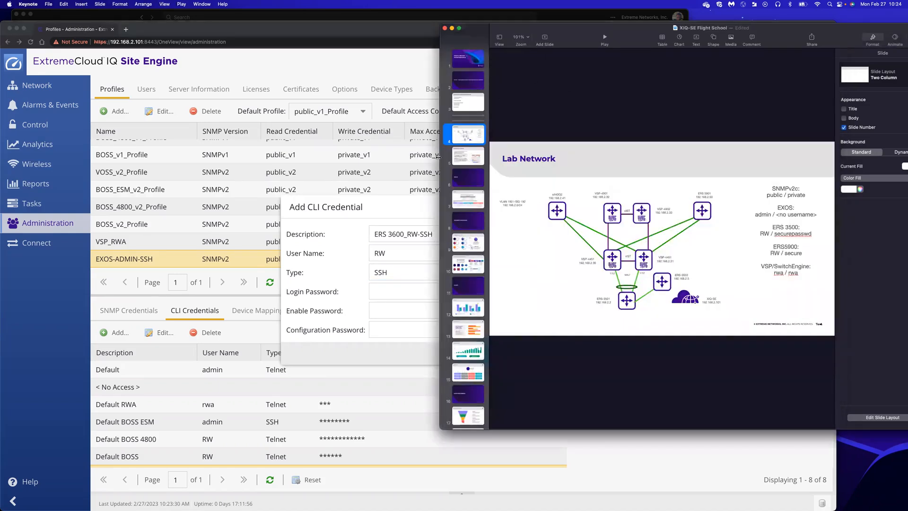
Read the ERS 3500 login on the enlarged Lab Network slide, then minimize Keynote
left_click_drag(244, 152, 168, 154)
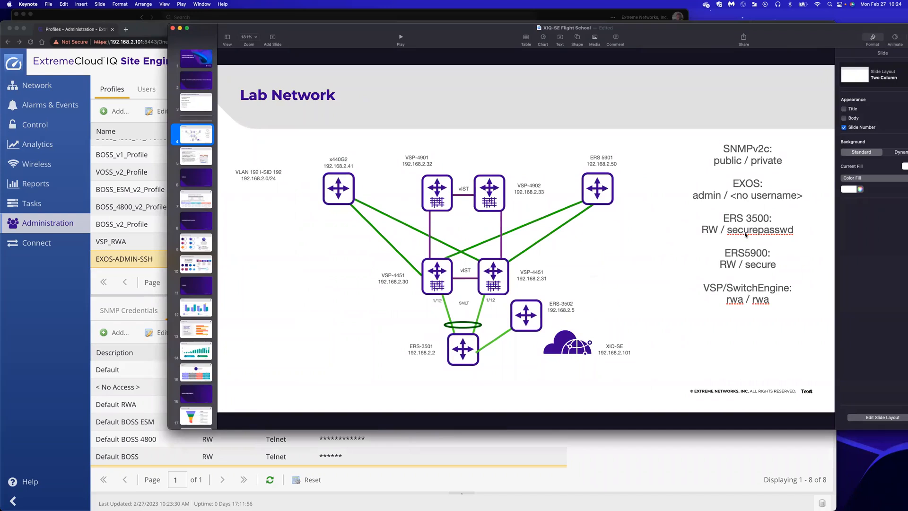
double_click(767, 235)
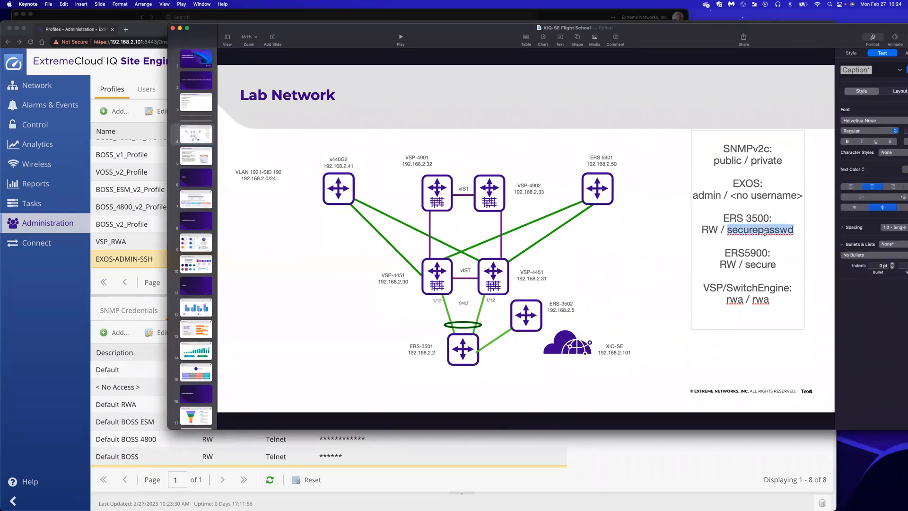
left_click(180, 28)
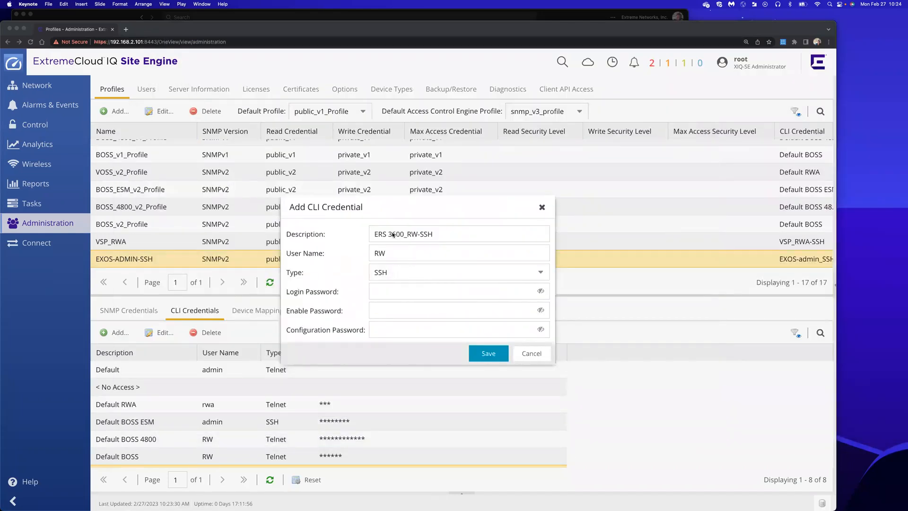
Correct the credential description from 3600 to ERS 3500_RW-SSH
double_click(397, 234)
left_click(396, 234)
key("BackSpace")
type("5")
Enter the ERS 3500 password in the login, enable and configuration fields, verify them, and save
left_click(417, 291)
type("••••••••••••")
left_click(412, 310)
type("••••••••••••")
left_click(411, 331)
type("securepasswd")
left_click(540, 291)
left_click(541, 310)
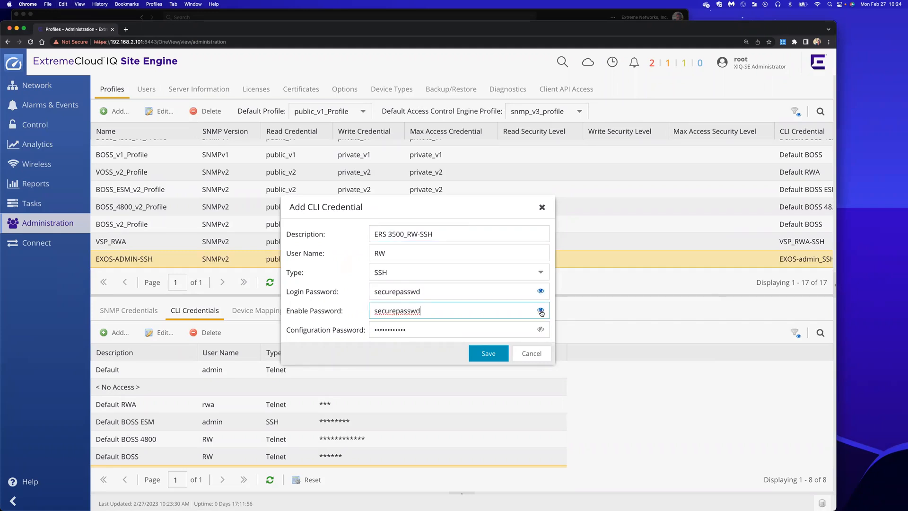
left_click(540, 329)
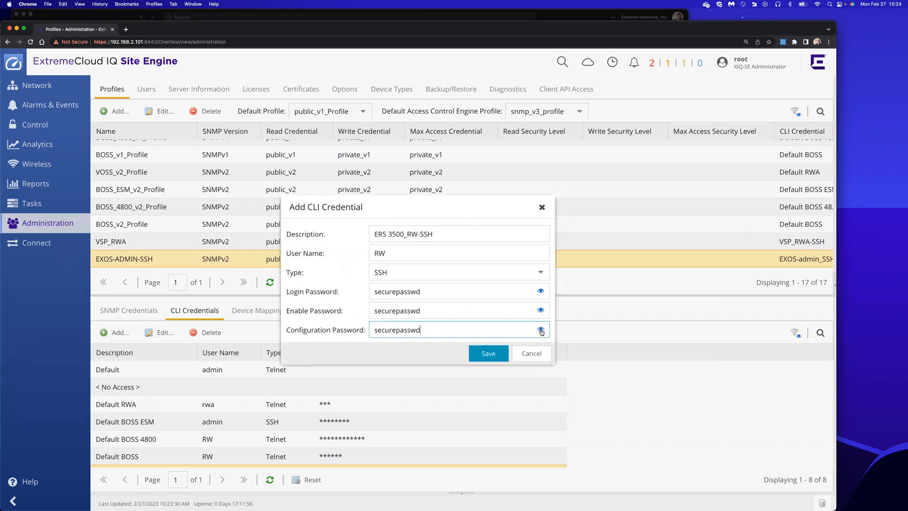
left_click(487, 354)
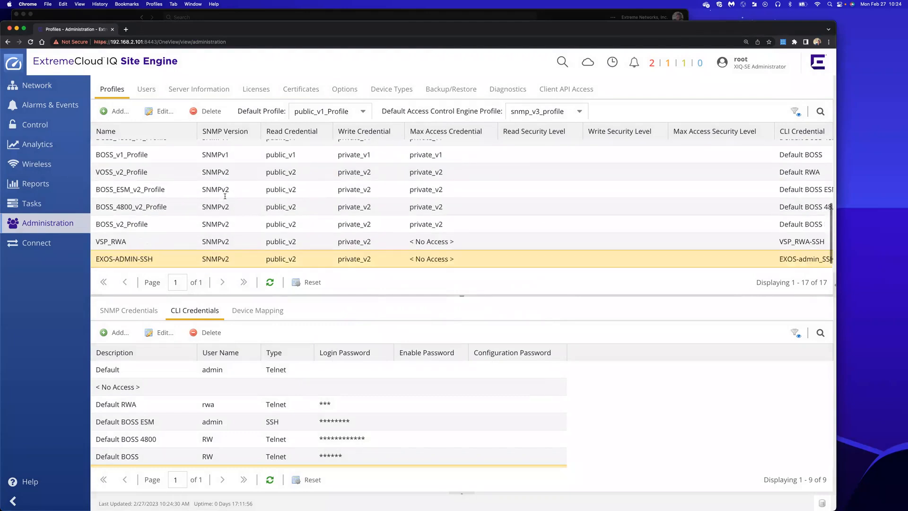
left_click(112, 111)
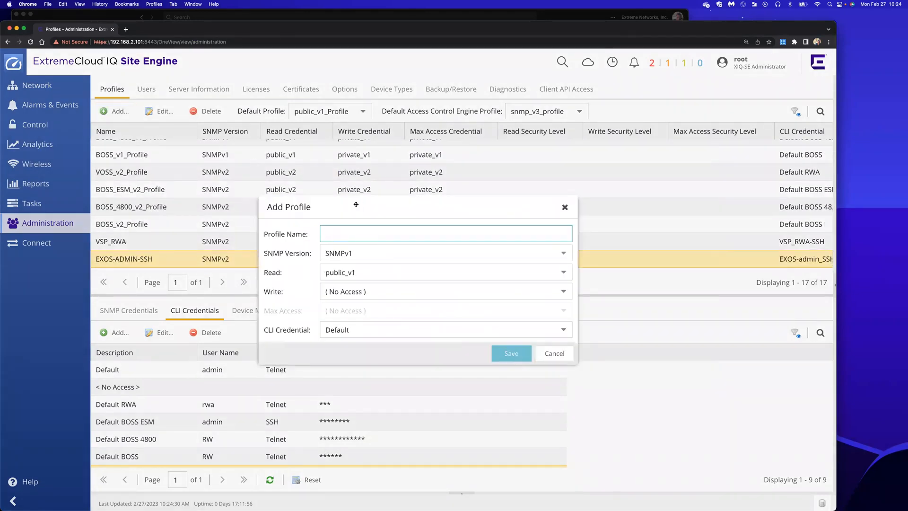
type("ERS3500_RW_SSH")
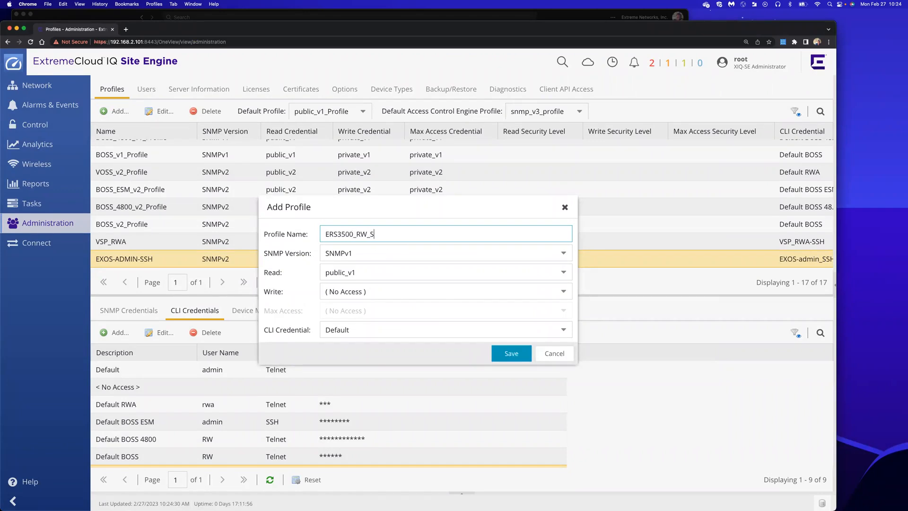
left_click(351, 252)
left_click(344, 287)
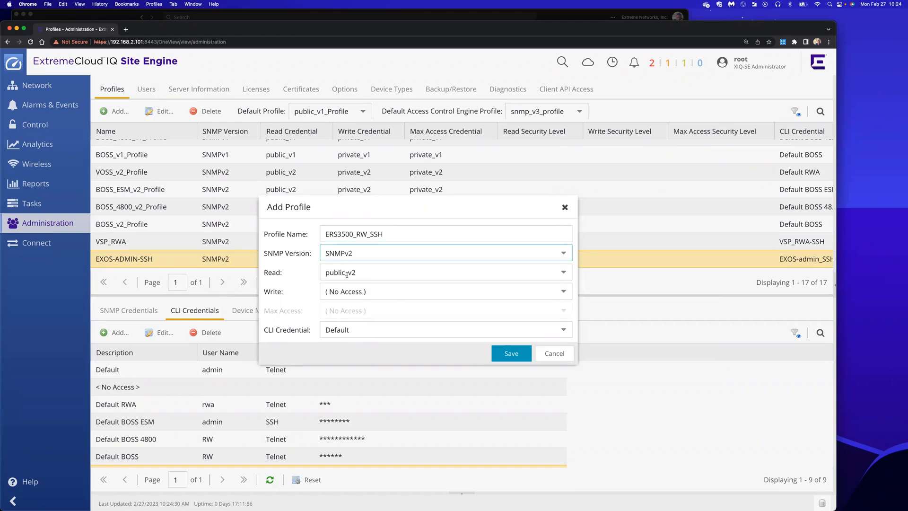
left_click(346, 274)
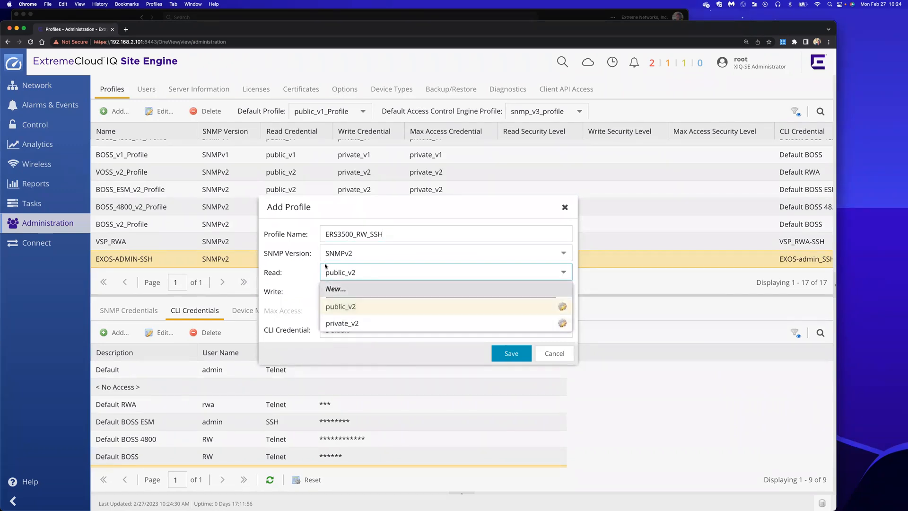
left_click(348, 308)
left_click(349, 295)
left_click(347, 356)
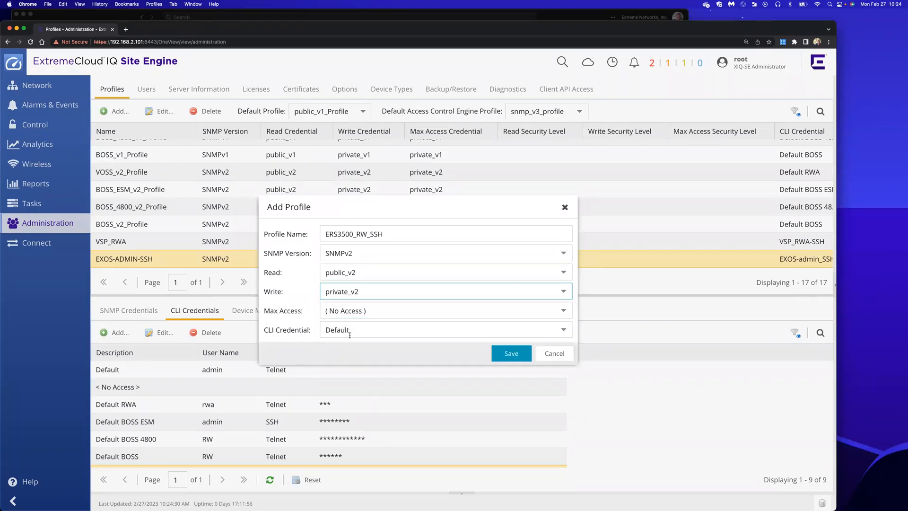
left_click(349, 336)
scroll(370, 447, "down", 1)
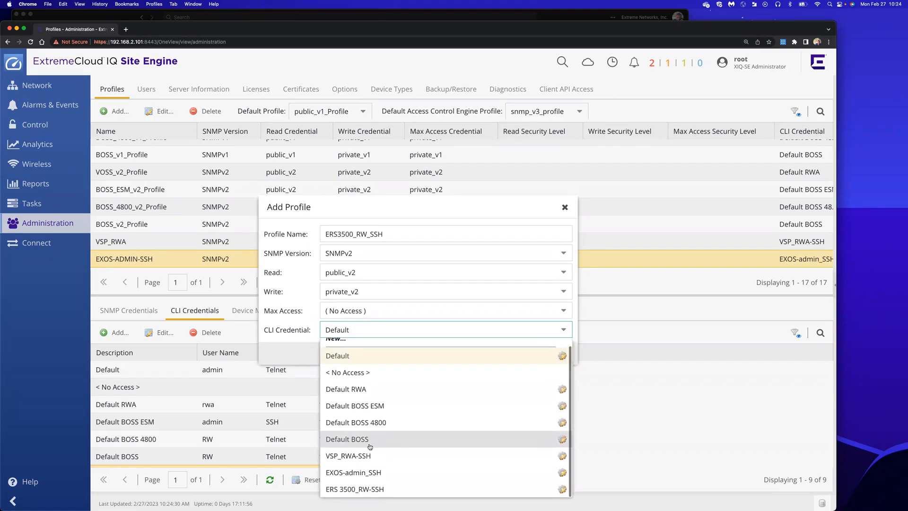
left_click(360, 490)
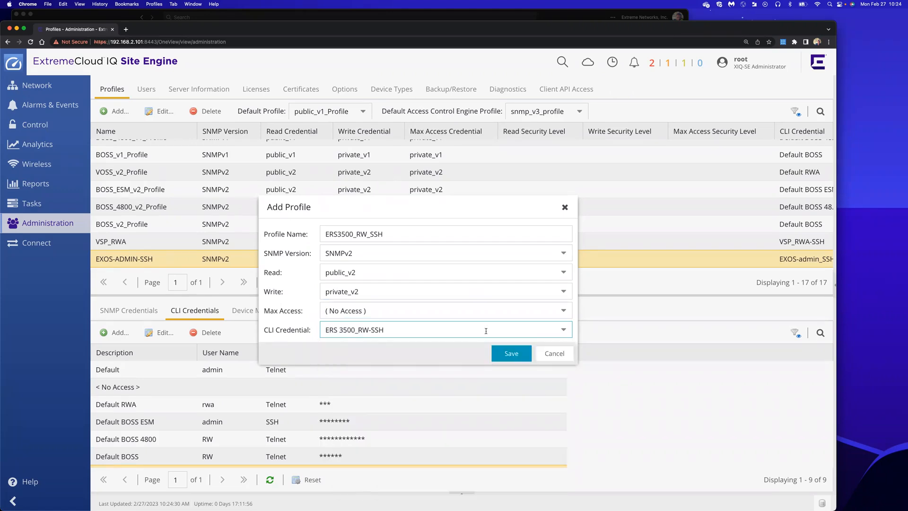
left_click(503, 354)
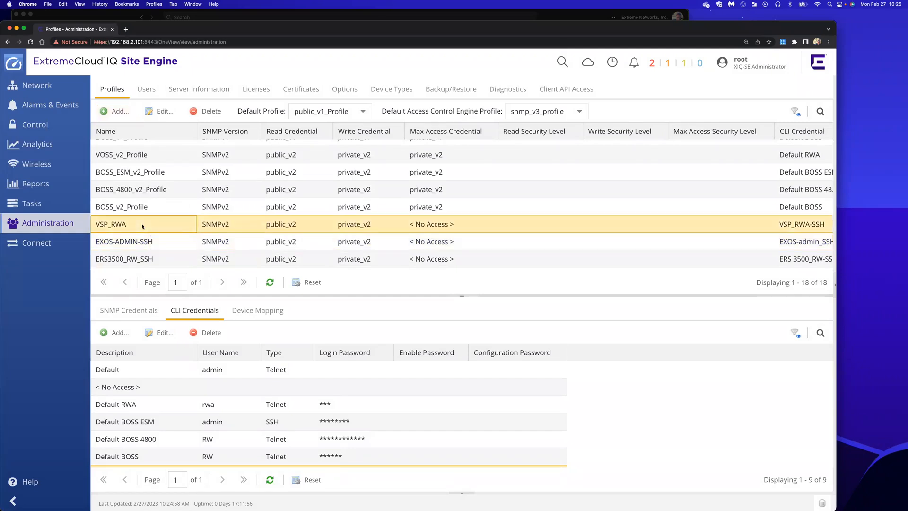
Start a new CLI credential named ERS5900_RW_SSH with user name RW
left_click(139, 241)
left_click(139, 259)
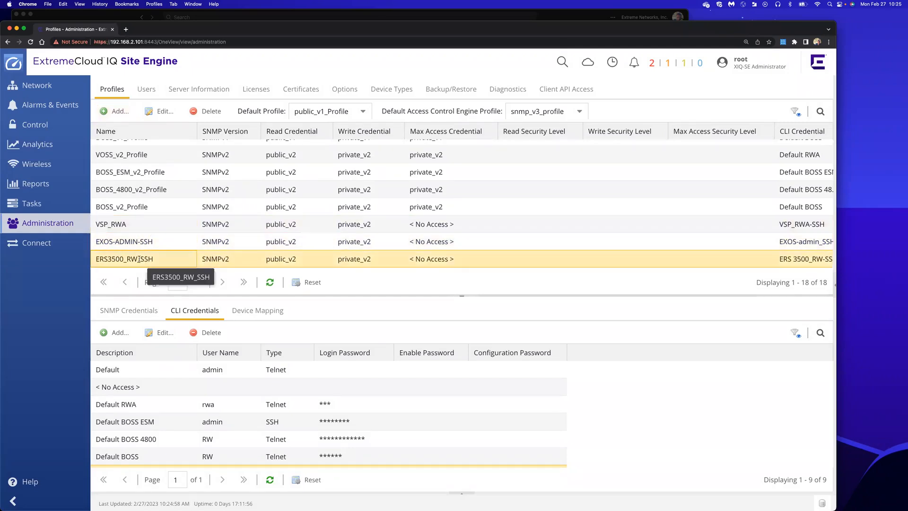
scroll(208, 423, "down", 3)
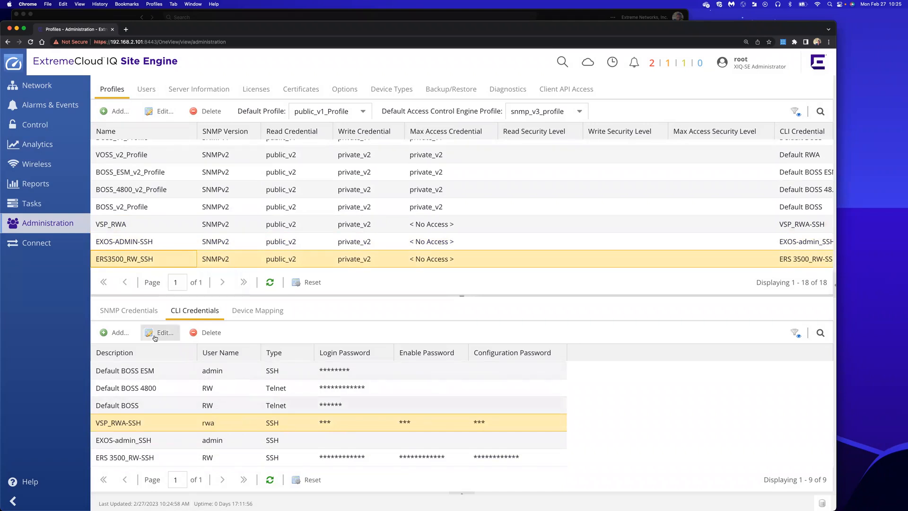
left_click(108, 333)
type("ERS5900_RW_SSH")
left_click(446, 248)
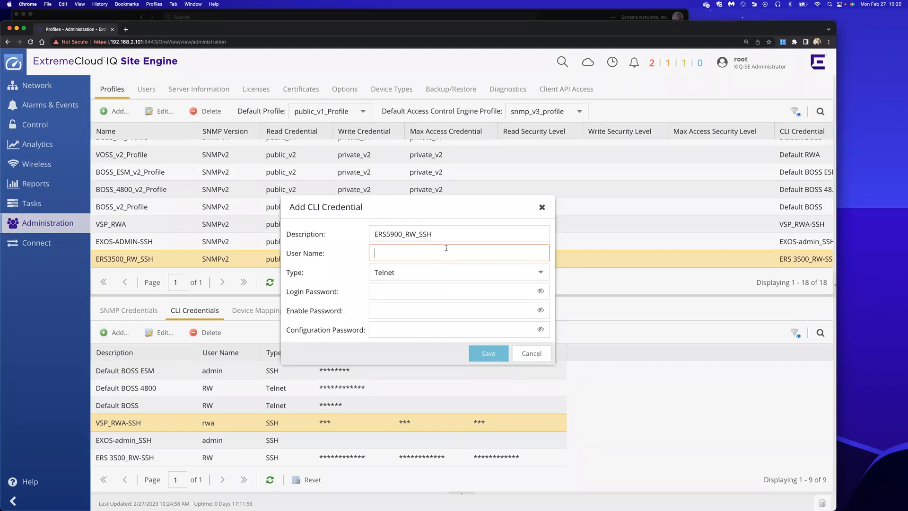
type("RW")
Set the credential type to SSH and enter the login password
left_click(422, 273)
left_click(403, 288)
type("••••••")
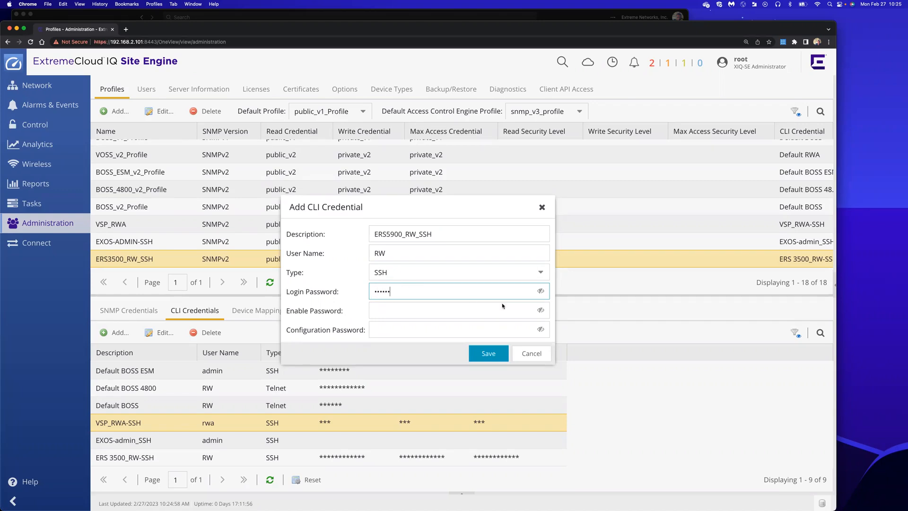
left_click(541, 291)
key("super+Tab")
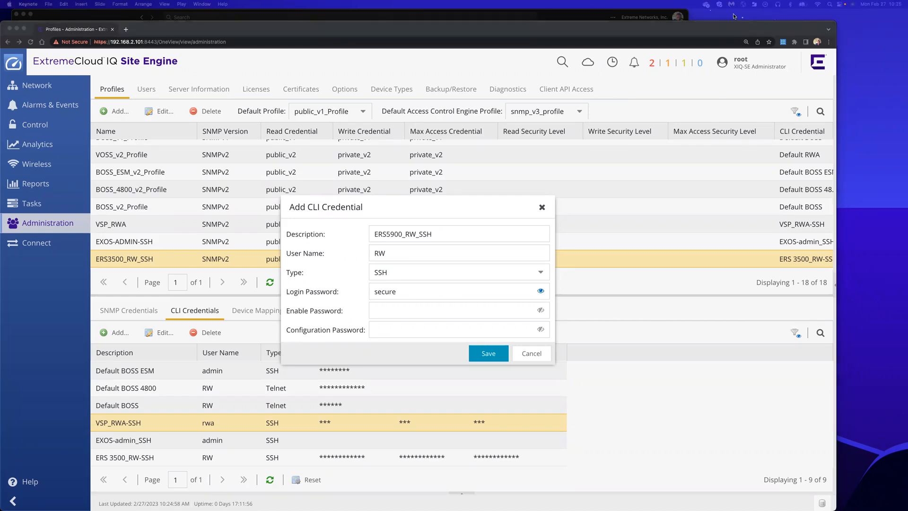
left_click_drag(696, 29, 696, 25)
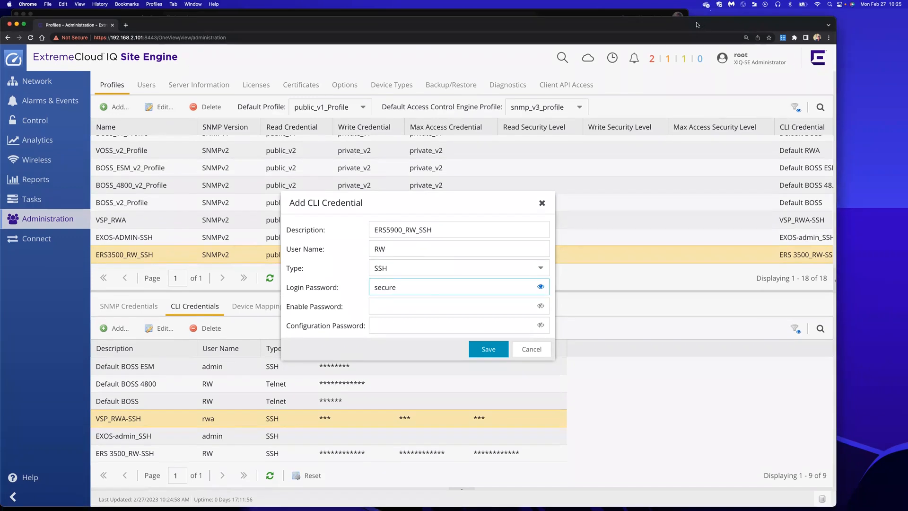
Fill in the enable and configuration passwords, remove the doubled letter, and save the credential
key("Tab")
type("secure")
key("Tab")
type("secure")
left_click(541, 305)
left_click(541, 325)
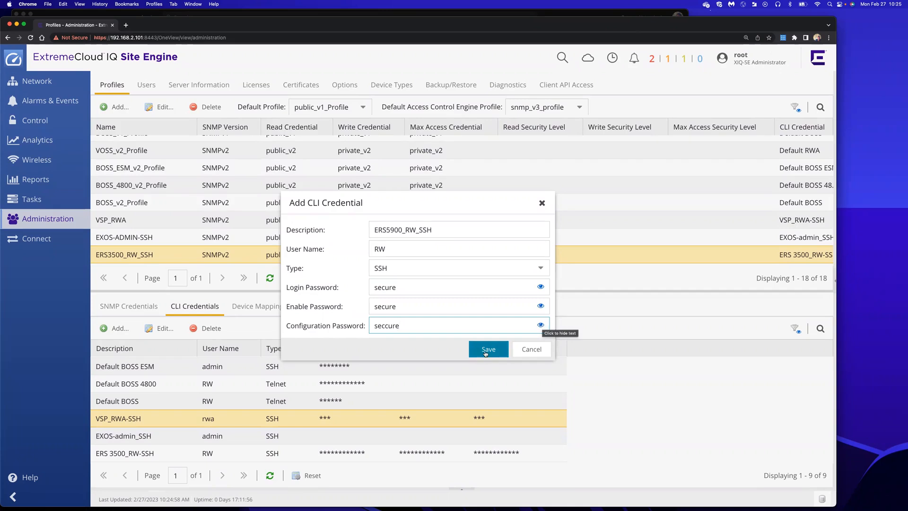
left_click(385, 325)
key("BackSpace")
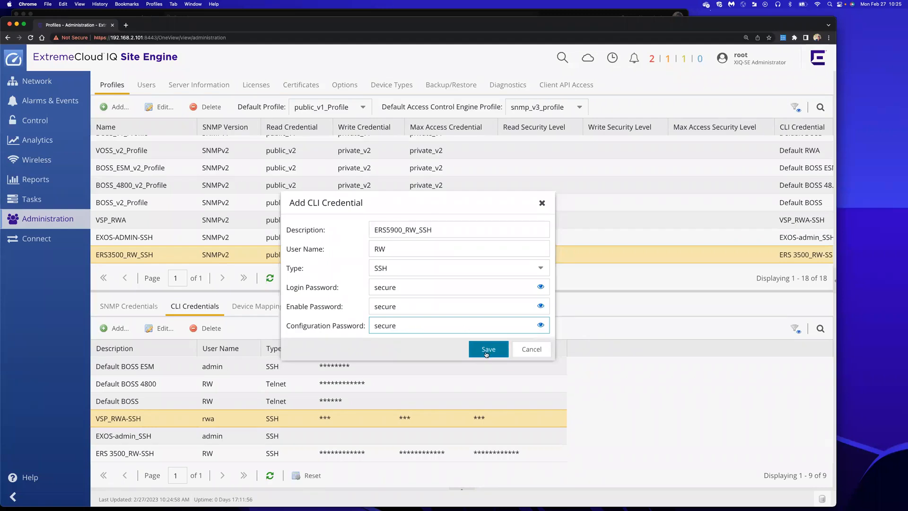
left_click(487, 350)
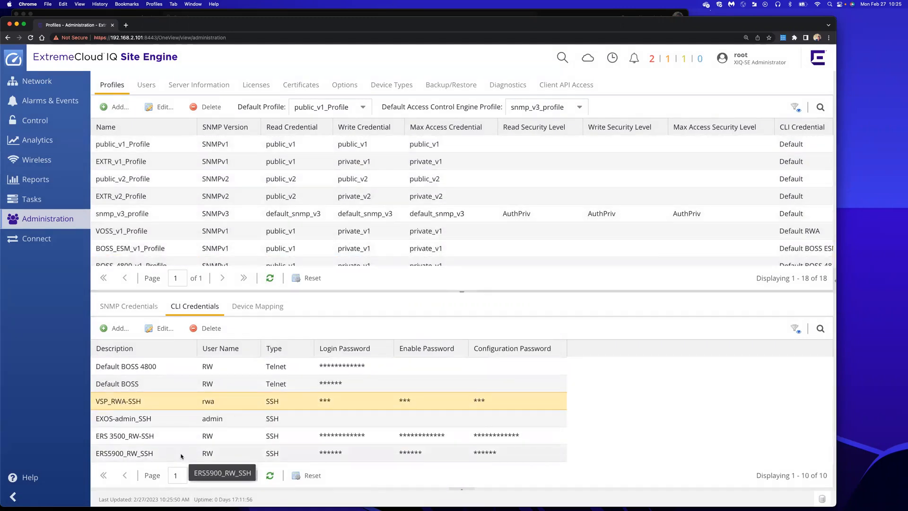
scroll(187, 235, "down", 5)
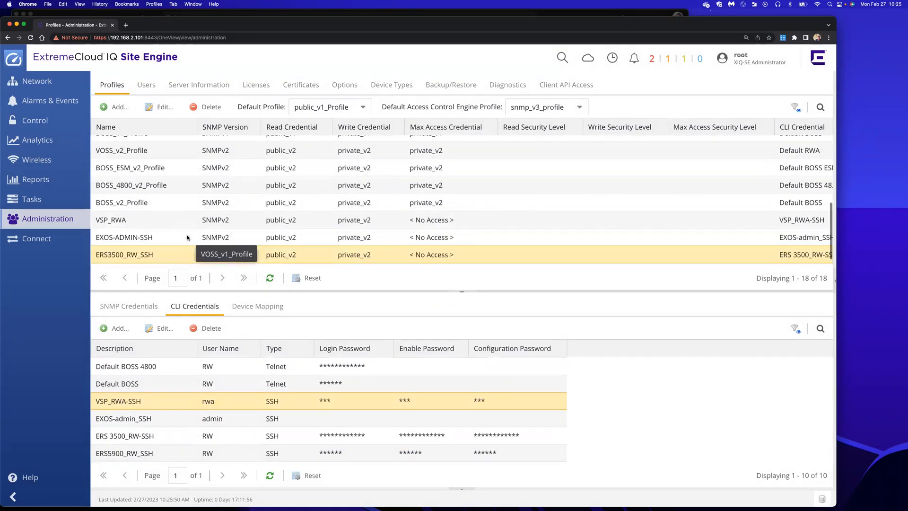
left_click(112, 107)
type("ER")
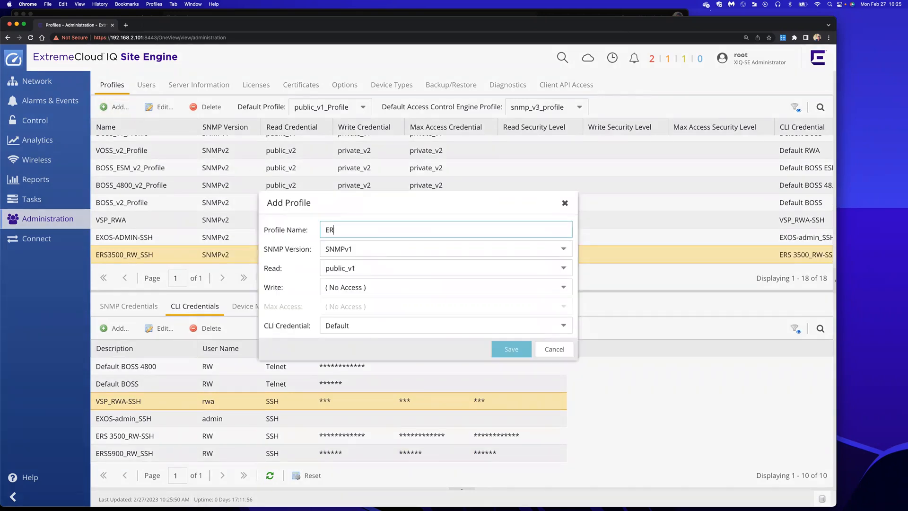
type("S5900")
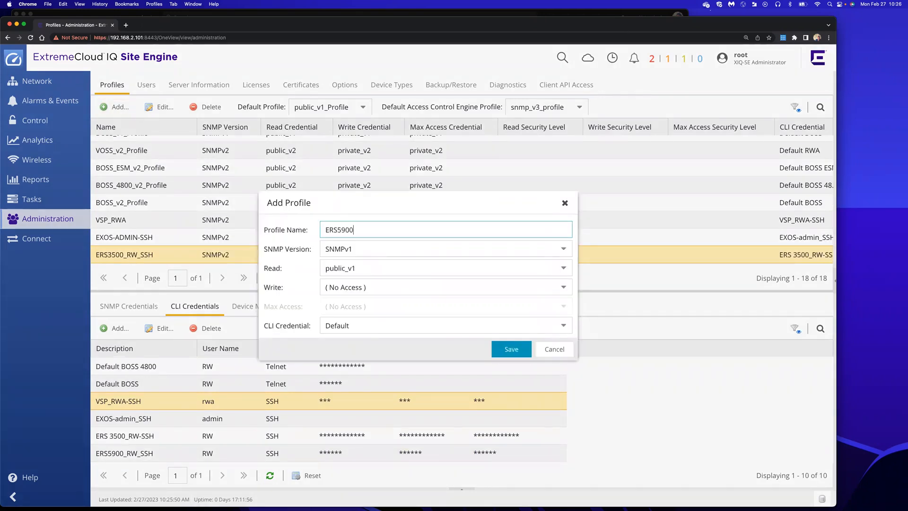
type("_RW-ssh")
left_click(379, 244)
left_click(359, 279)
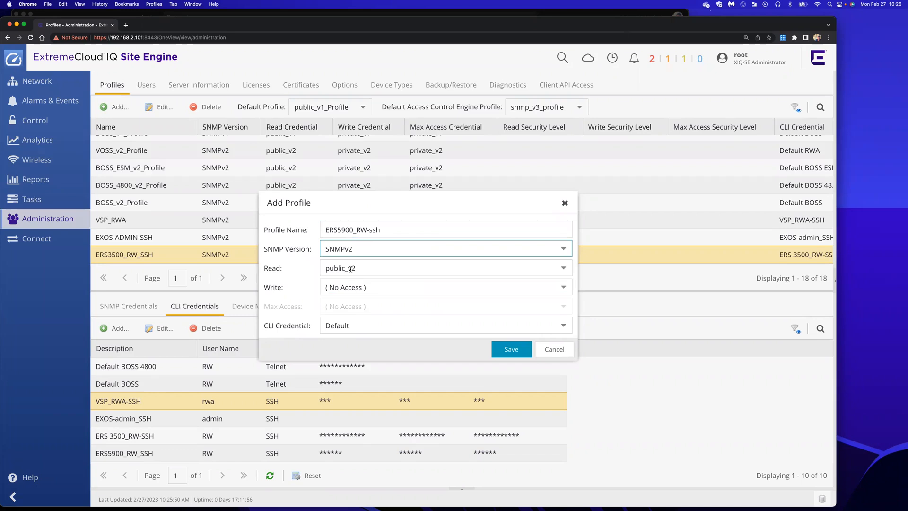
left_click(350, 268)
left_click(348, 270)
left_click(348, 287)
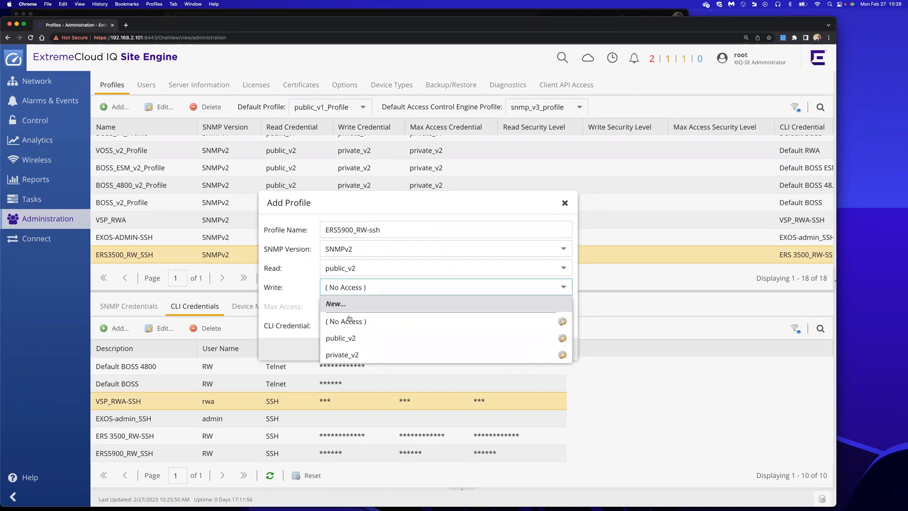
left_click(349, 354)
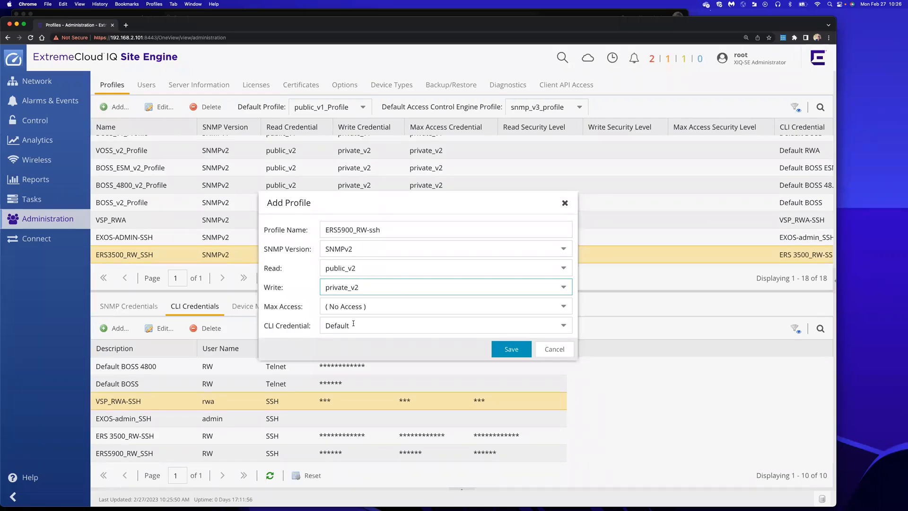
left_click(336, 327)
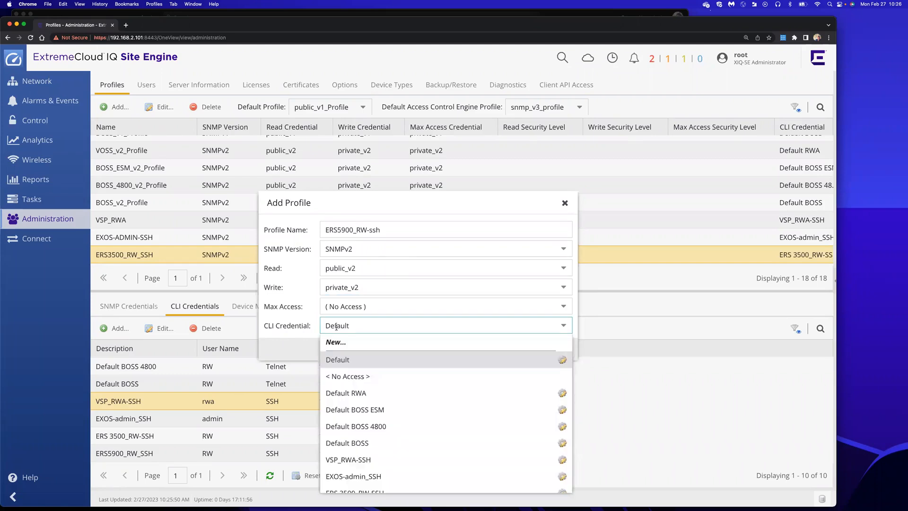
scroll(359, 449, "down", 1)
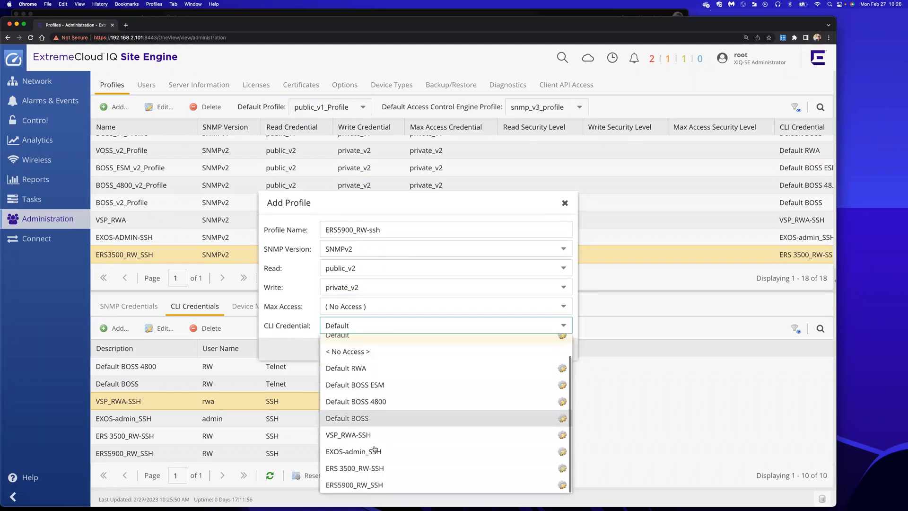
left_click(338, 486)
left_click(517, 355)
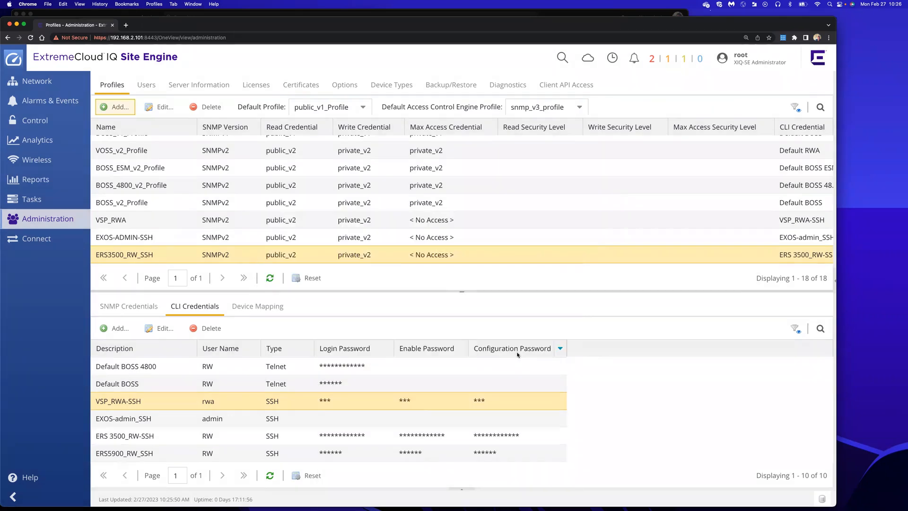
scroll(285, 191, "down", 5)
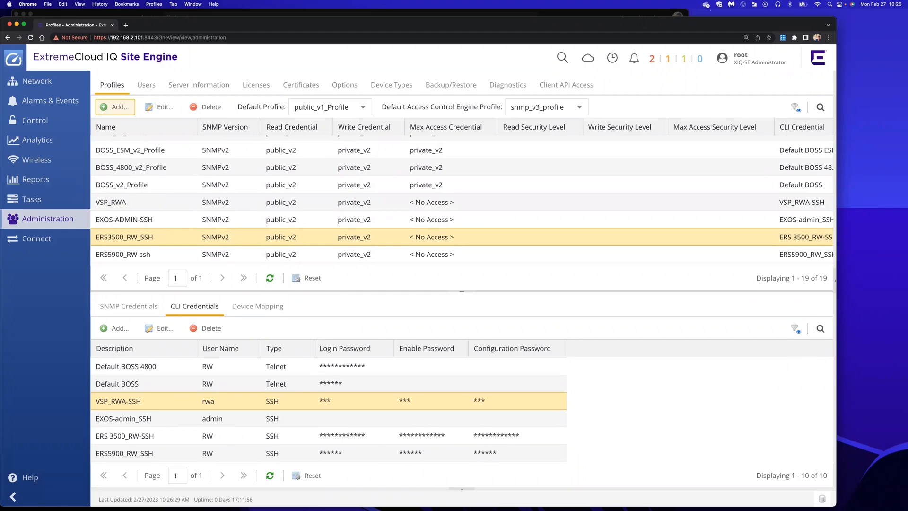
left_click(270, 3)
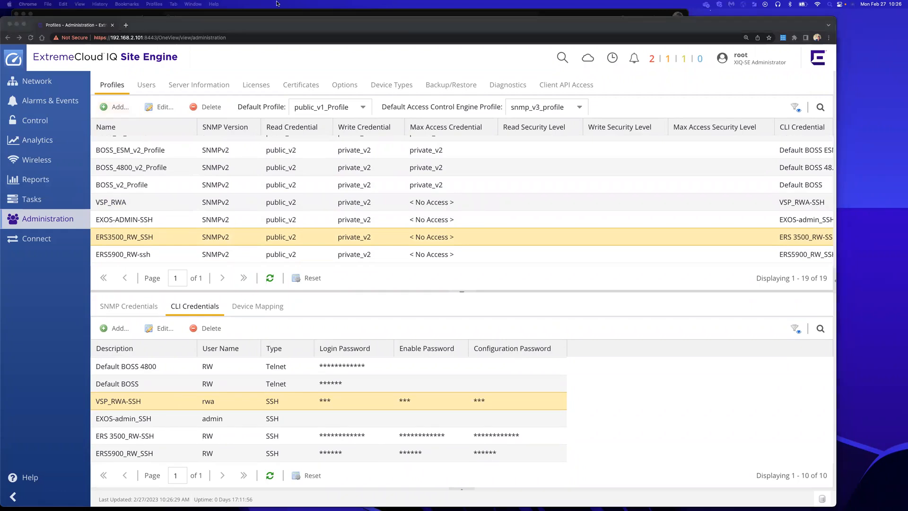
mouse_move(180, 18)
left_mouse_down()
mouse_move(233, 29)
mouse_move(194, 10)
left_mouse_up()
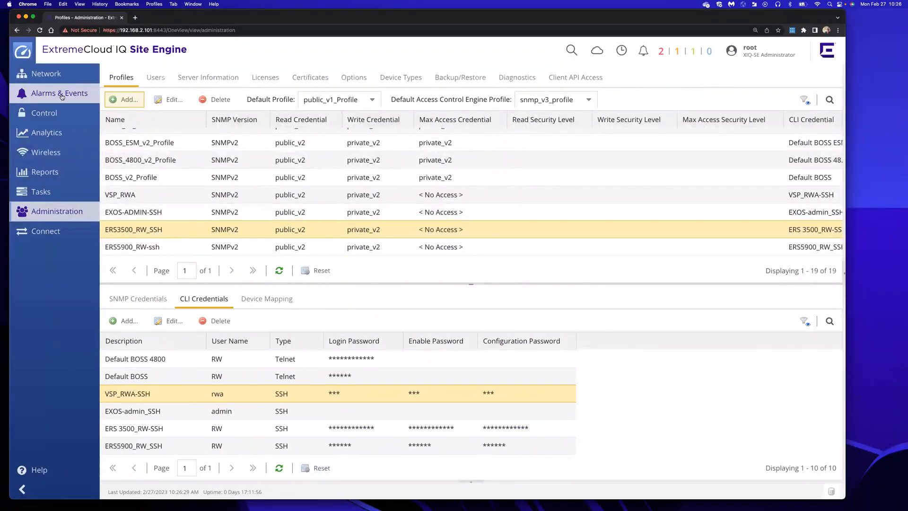
From Network devices and sites, begin a new site under World named Extreme_Lab
left_click(42, 81)
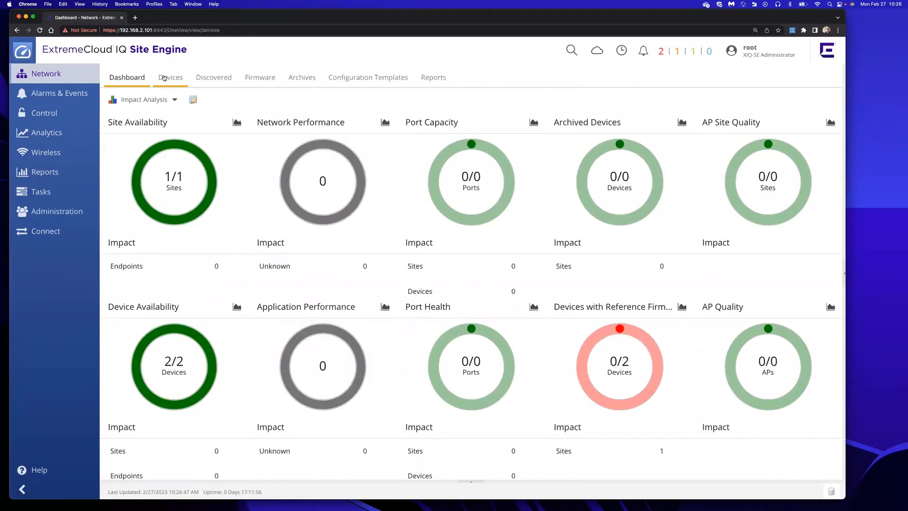
left_click(164, 78)
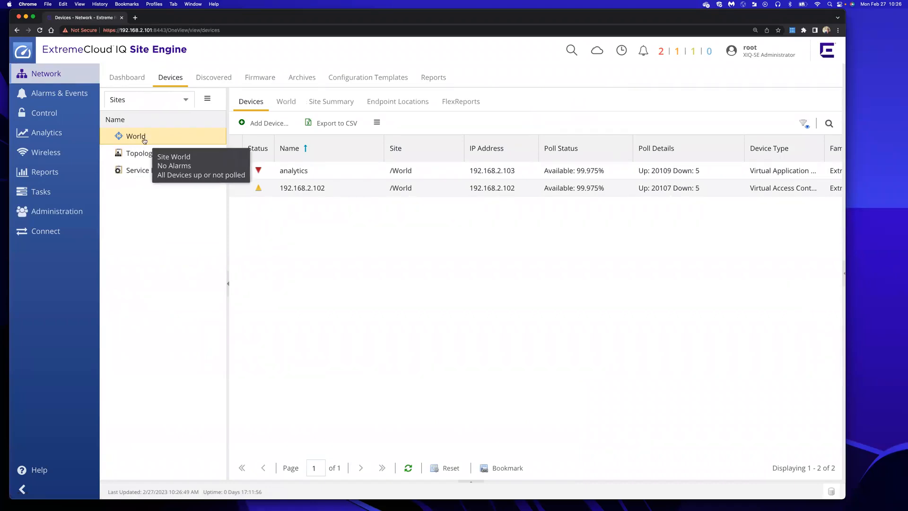
right_click(144, 139)
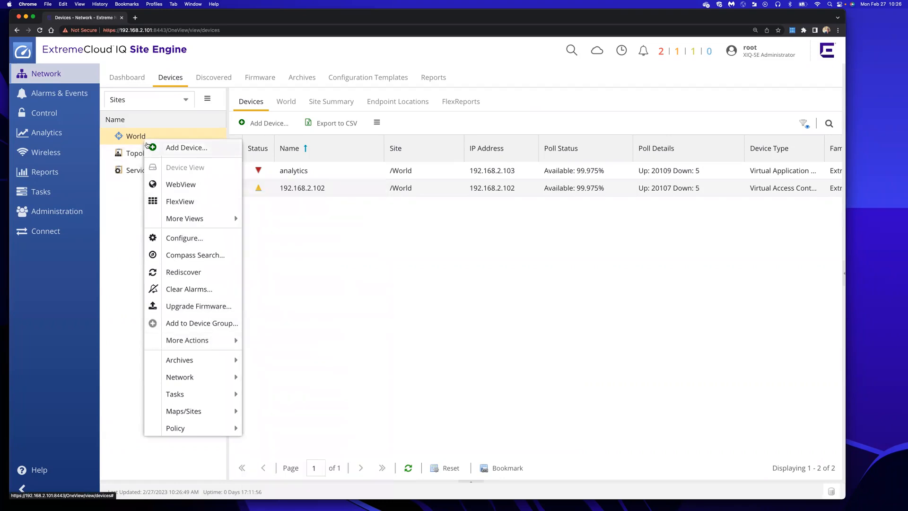
mouse_move(205, 377)
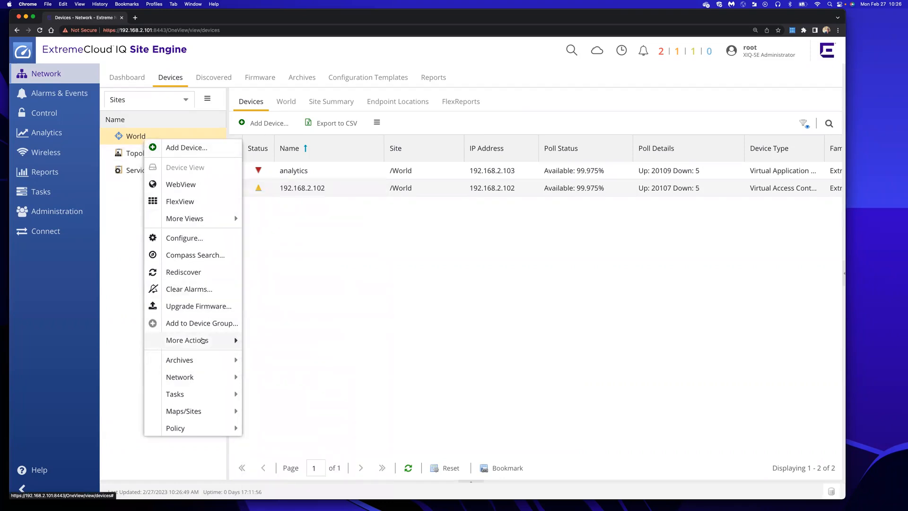
mouse_move(198, 410)
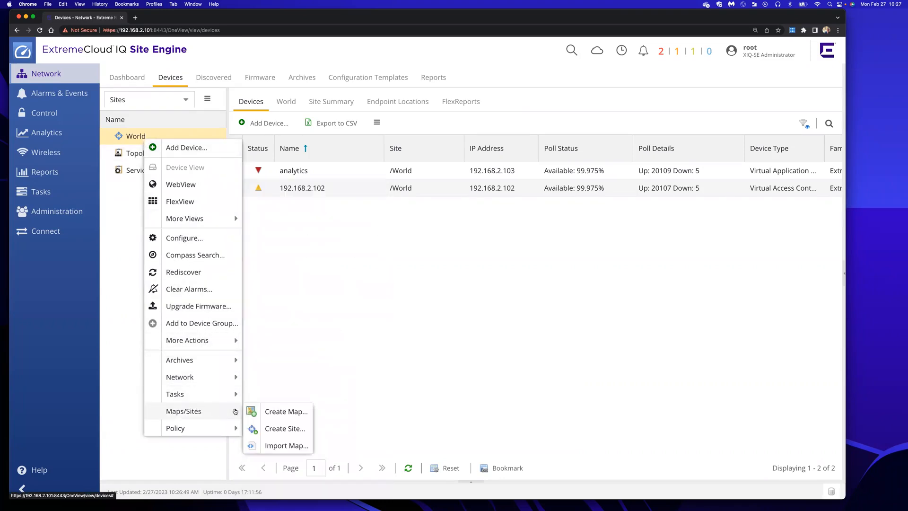
left_click(293, 428)
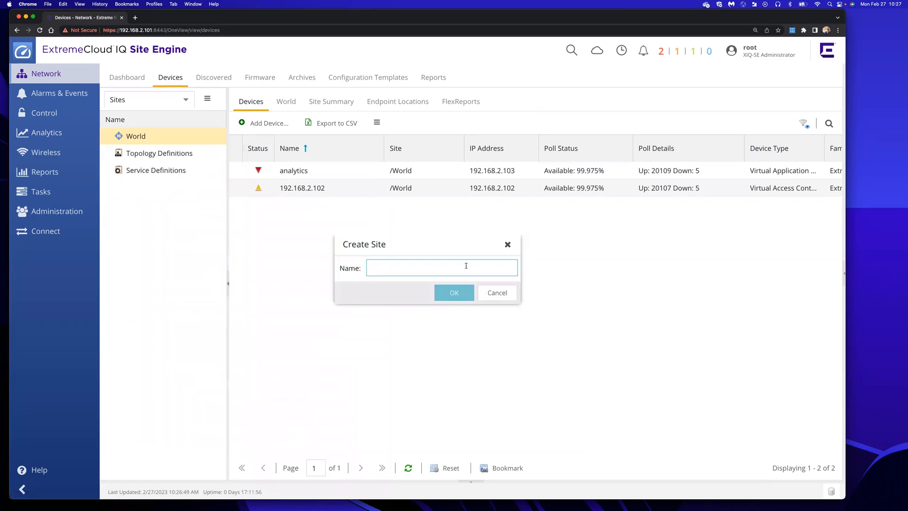
type("Extreme")
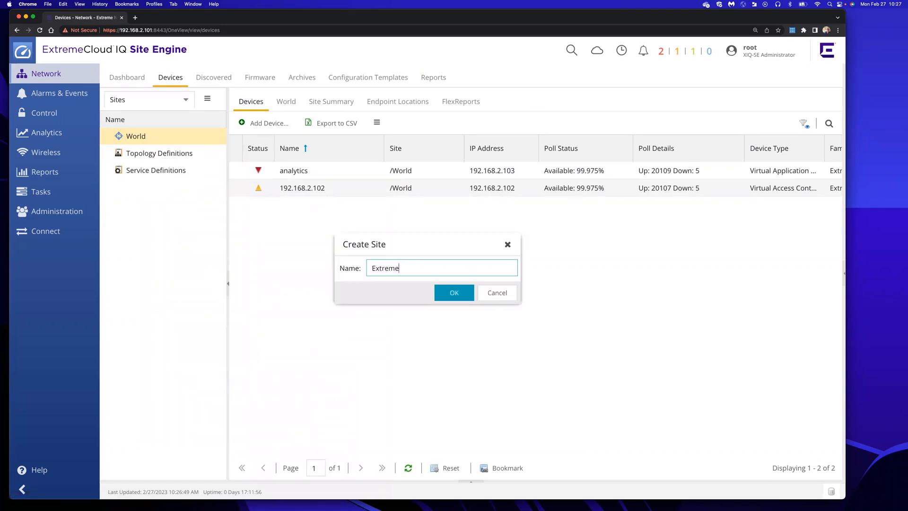
type("_Lab")
Confirm the Extreme_Lab site, then create a map named Lab_Map inside it
left_click(453, 295)
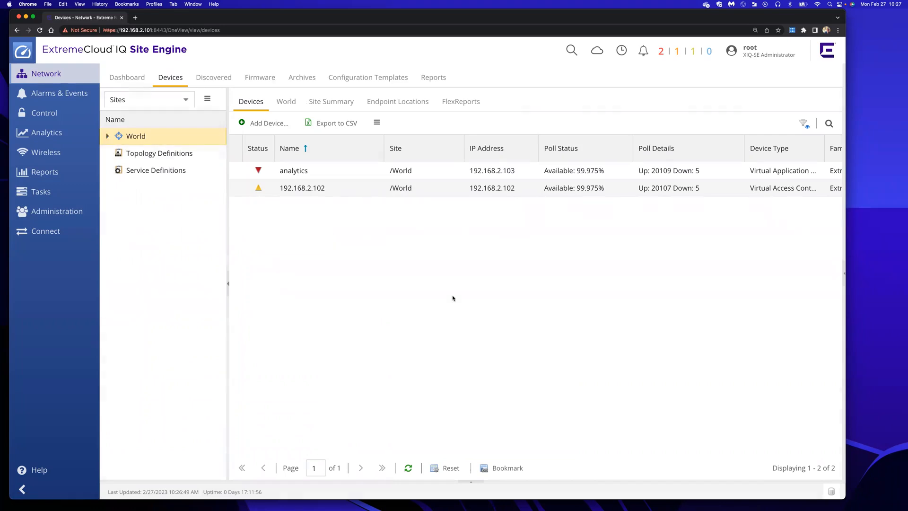
right_click(164, 155)
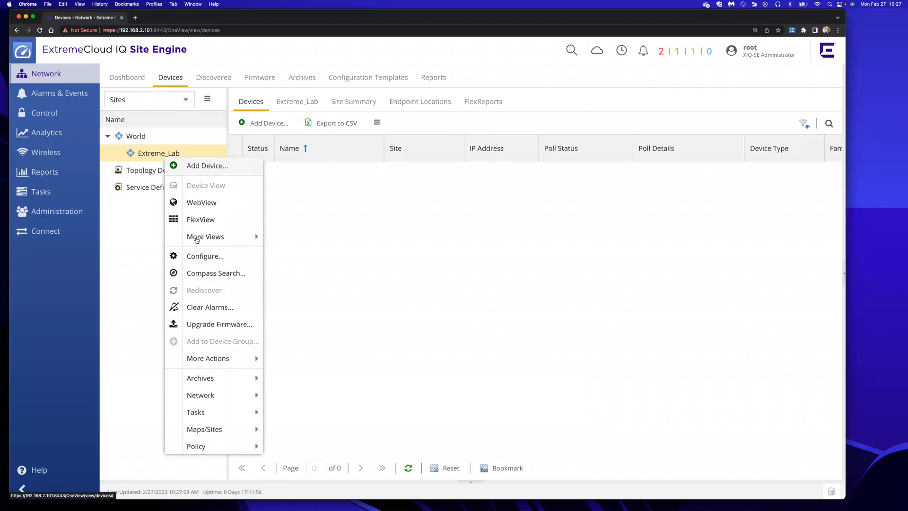
mouse_move(220, 429)
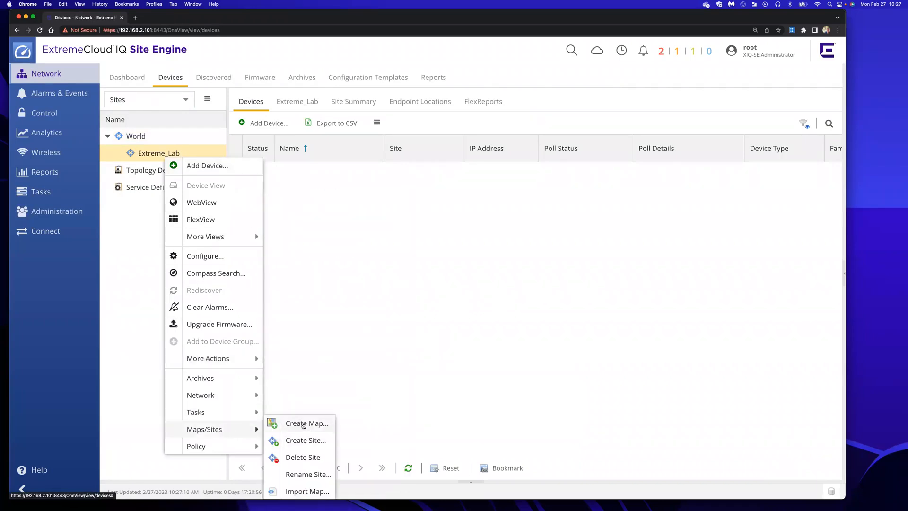
left_click(303, 424)
type("Sal")
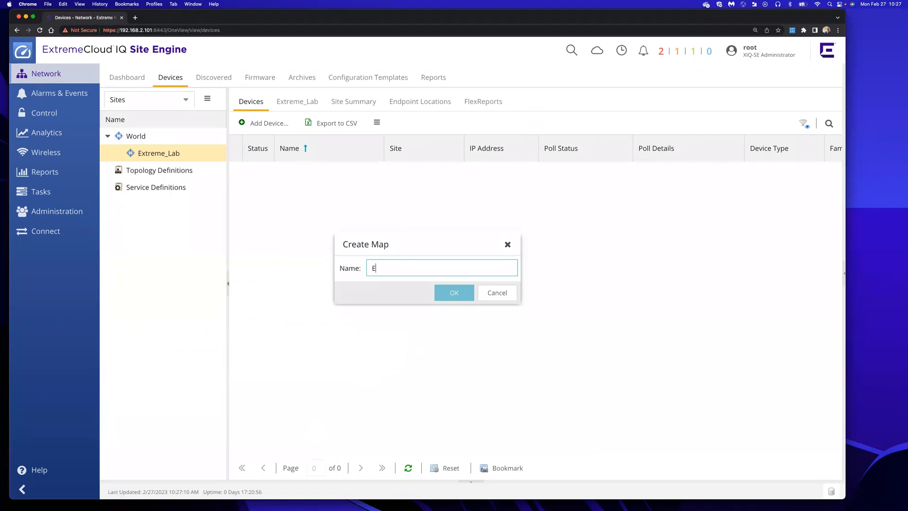
key("BackSpace")
key("BackSpace")
key("BackSpace")
type("Lab")
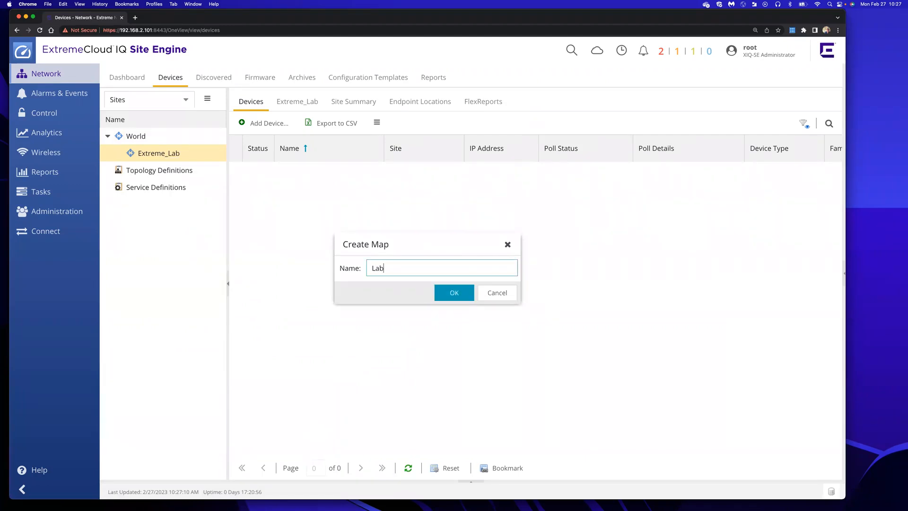
type("_Map")
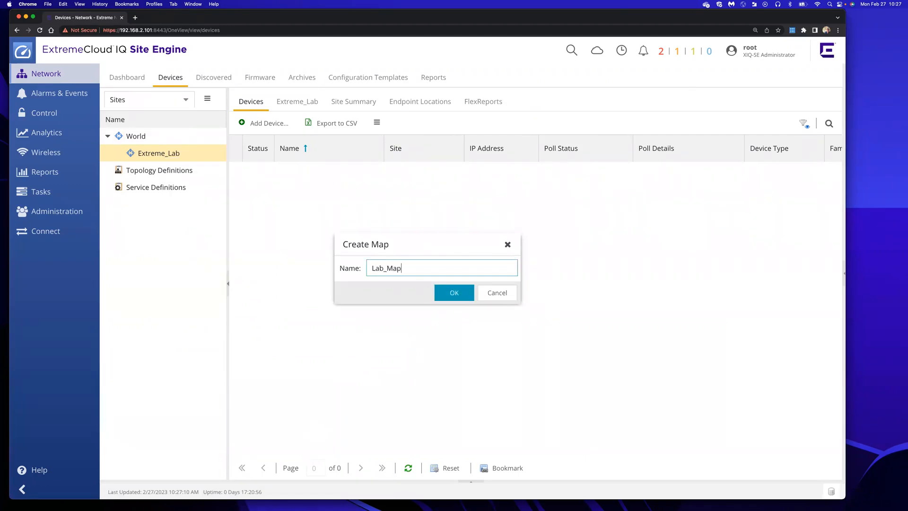
left_click(444, 293)
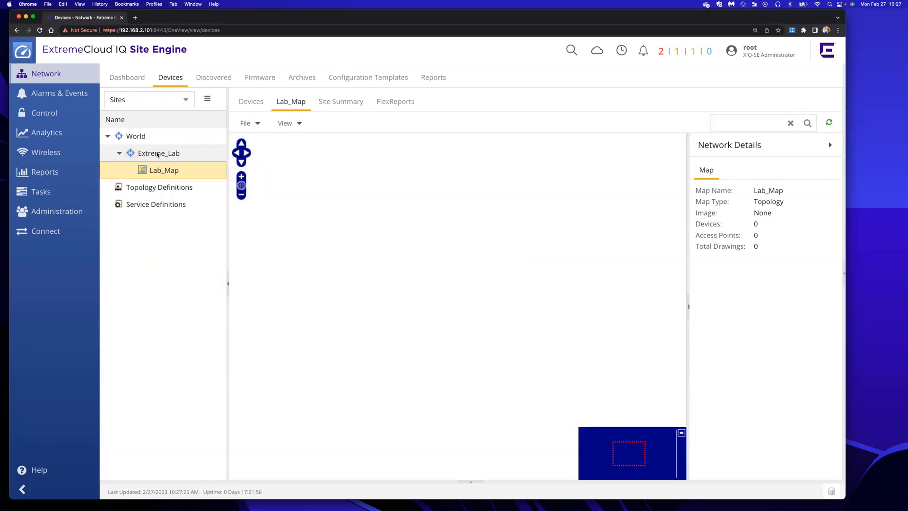
Delete Extreme_Lab's 192.168.2.40 - 192.168.2.45 discovery range and go to its Actions settings
left_click(158, 153)
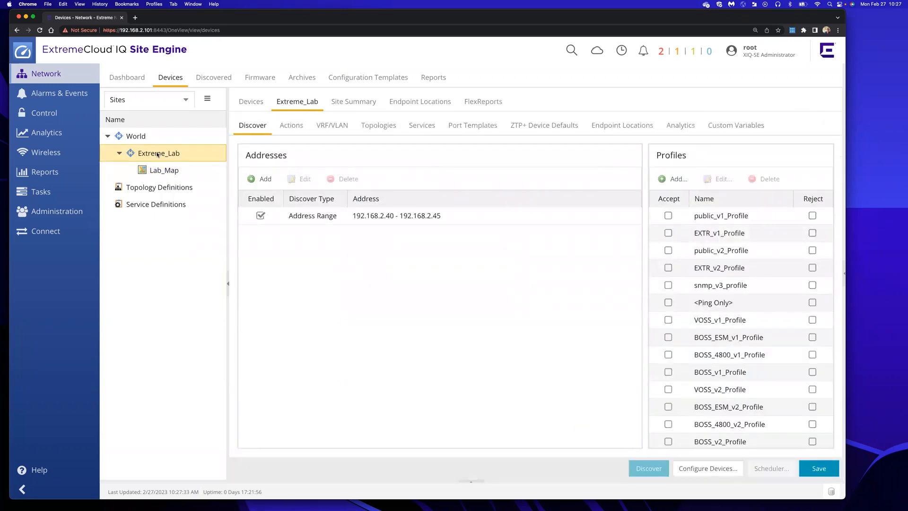
left_click(300, 219)
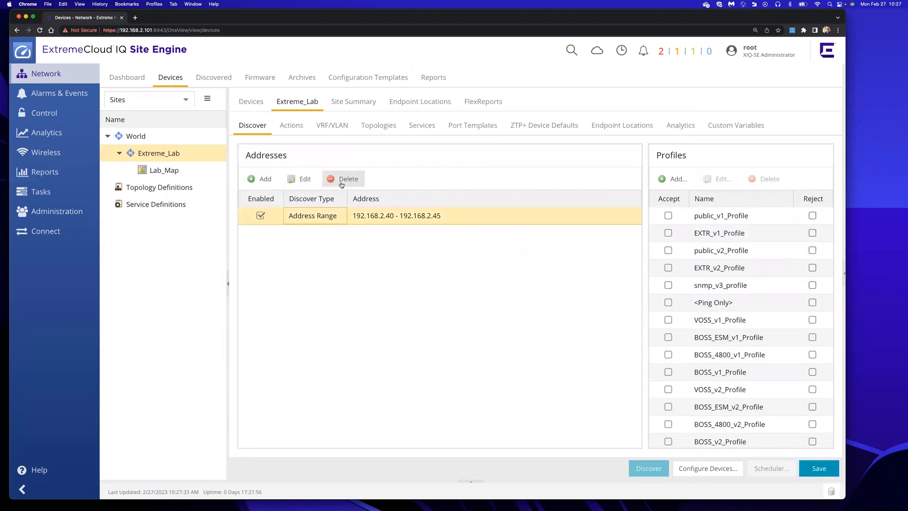
left_click(341, 182)
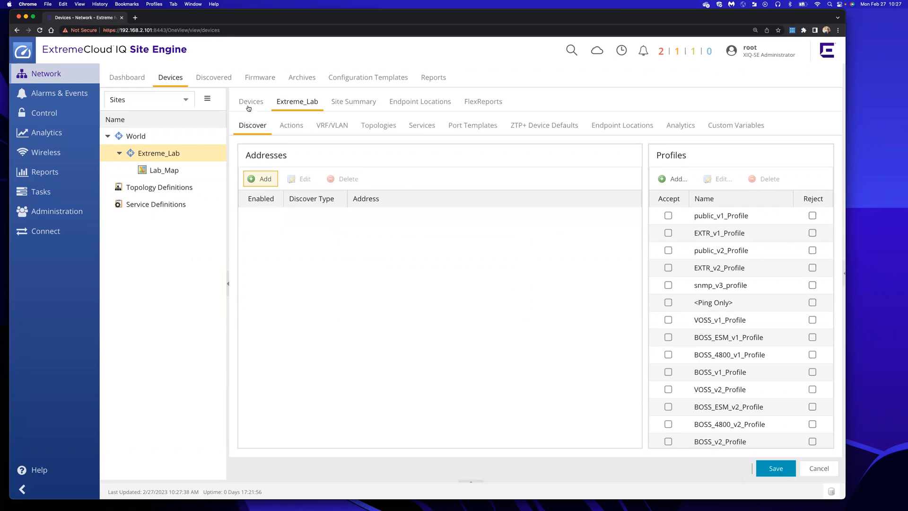
left_click(292, 130)
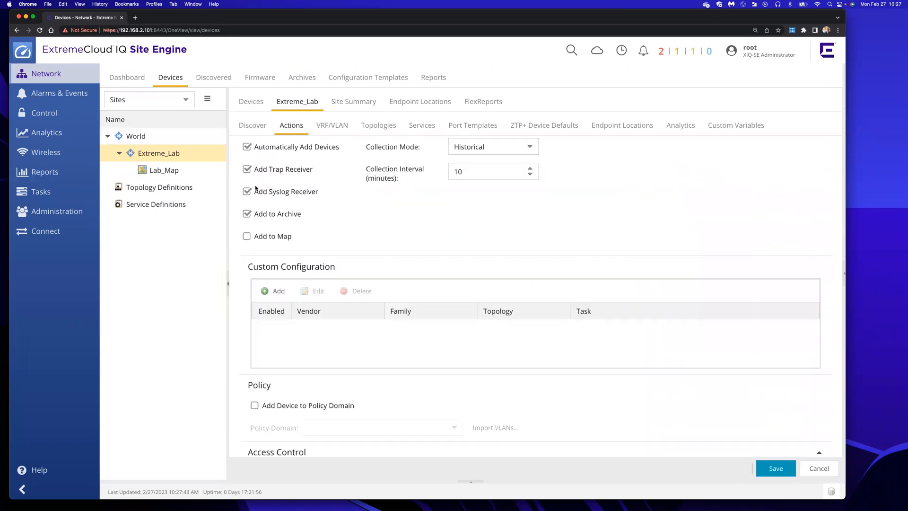
Turn off automatic device adding, keeping trap receiver, syslog receiver and archive options on
left_click(247, 147)
left_click(247, 170)
left_click(247, 192)
left_click(246, 214)
left_click(247, 170)
left_click(246, 193)
left_click(246, 215)
Add discovered devices to map /World/Extreme_Lab/Lab_Map, save, and return to Discover
left_click(247, 238)
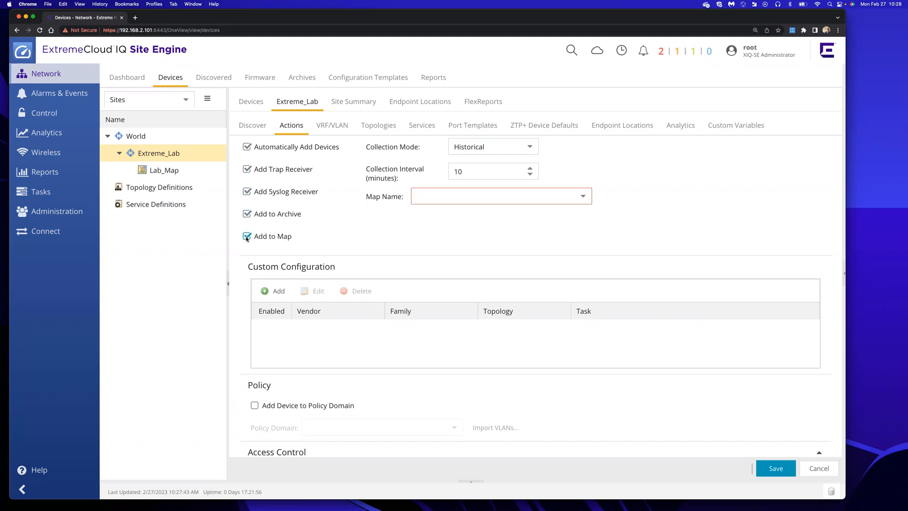
left_click(585, 196)
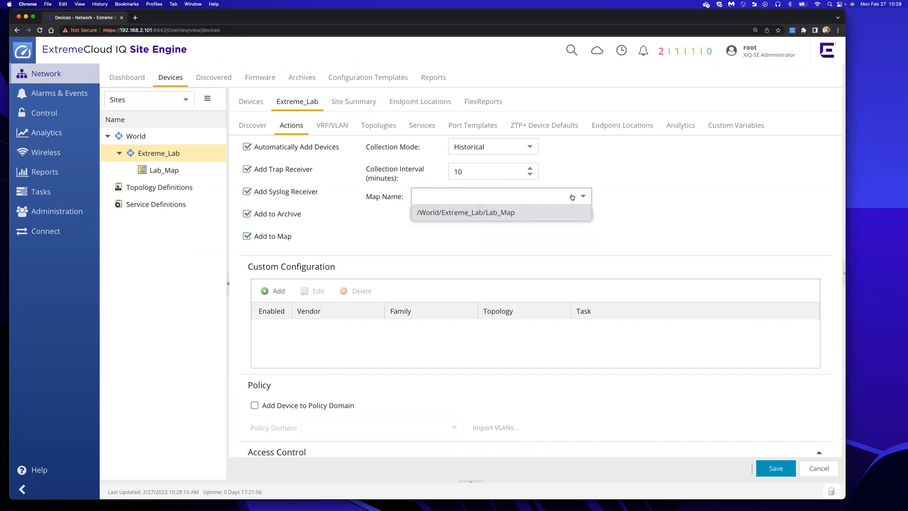
left_click(468, 216)
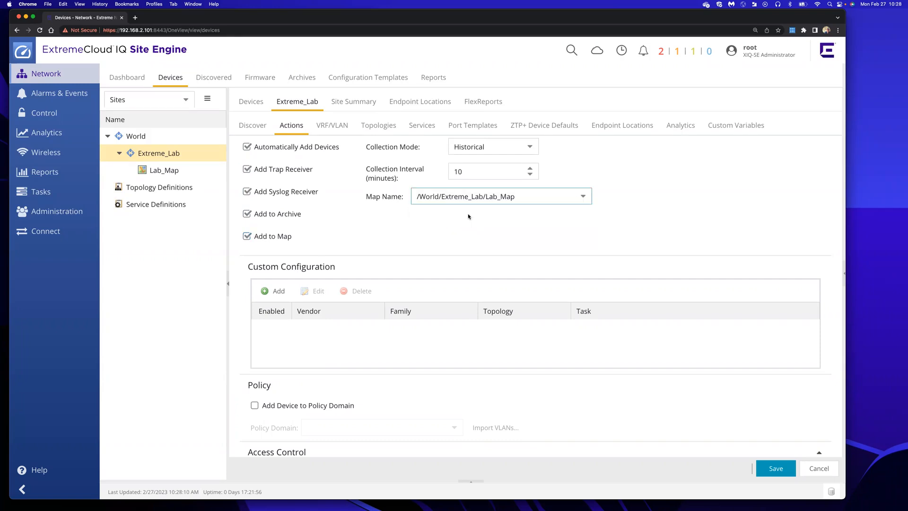
scroll(371, 235, "down", 1)
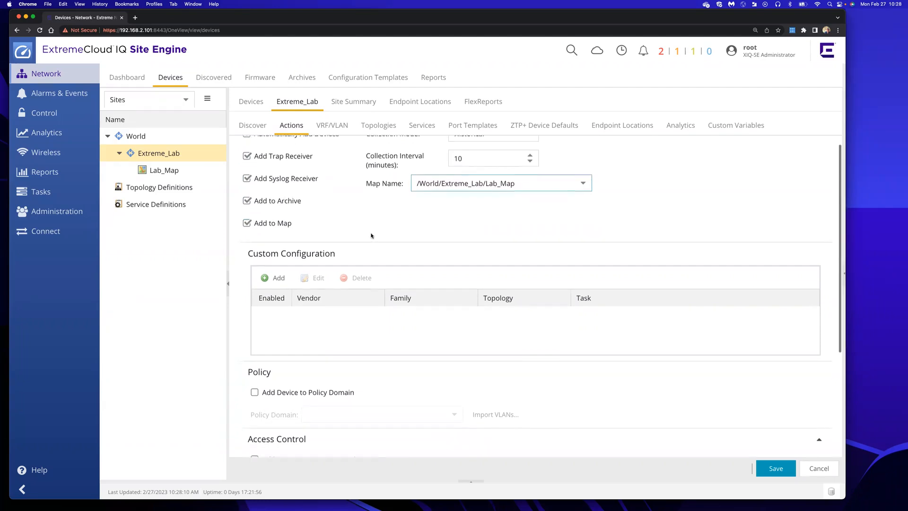
scroll(372, 235, "down", 2)
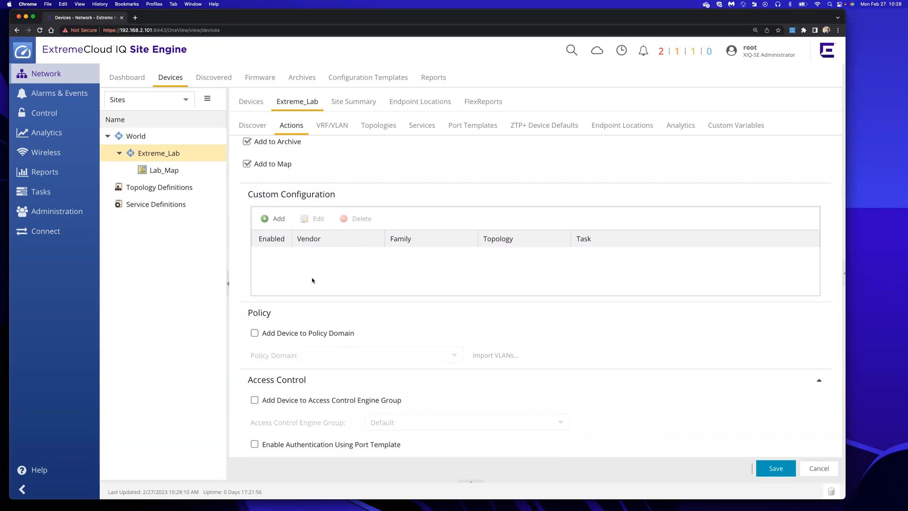
scroll(313, 280, "down", 2)
scroll(311, 280, "down", 1)
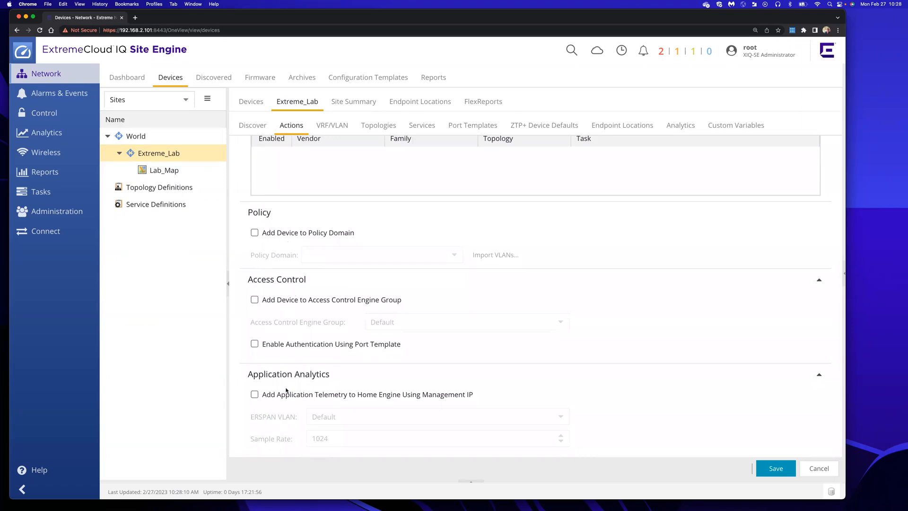
scroll(307, 319, "up", 4)
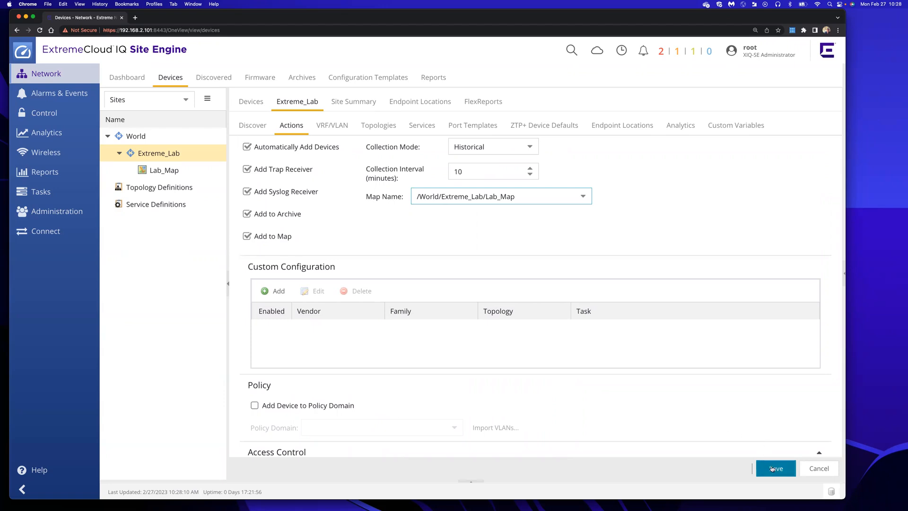
left_click(771, 468)
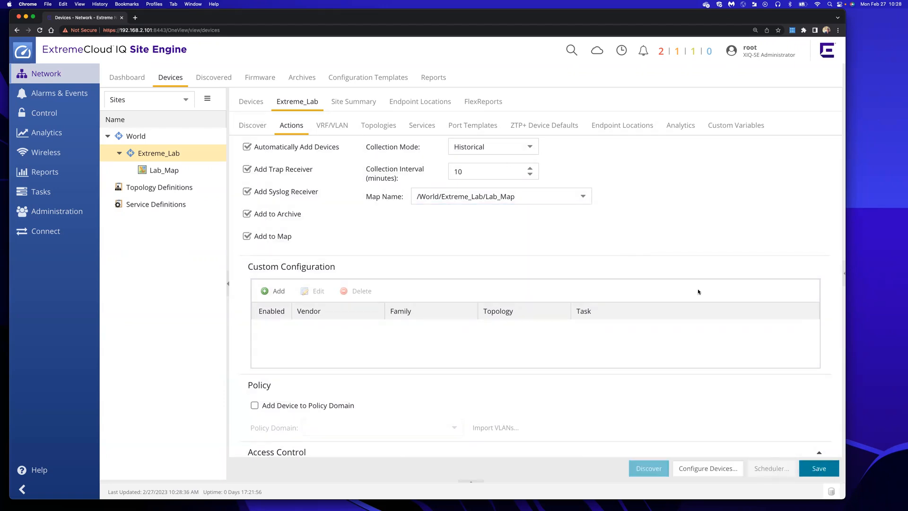
left_click(247, 129)
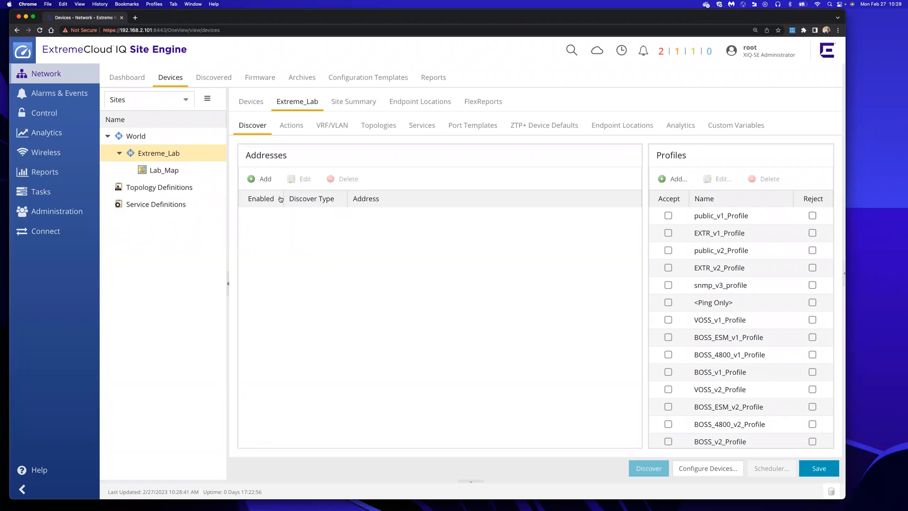
Enter a Seed Address discovery entry of 192.168.2.2, then switch to Keynote
left_click(262, 178)
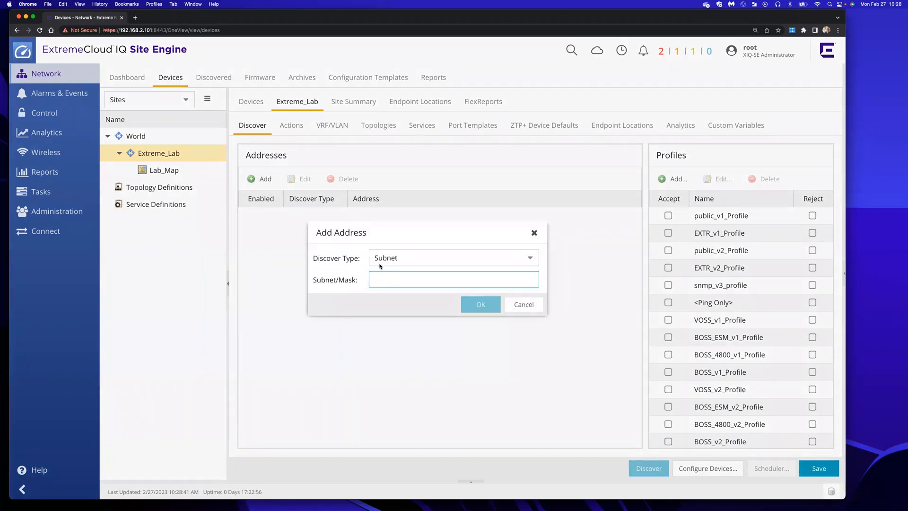
left_click(407, 258)
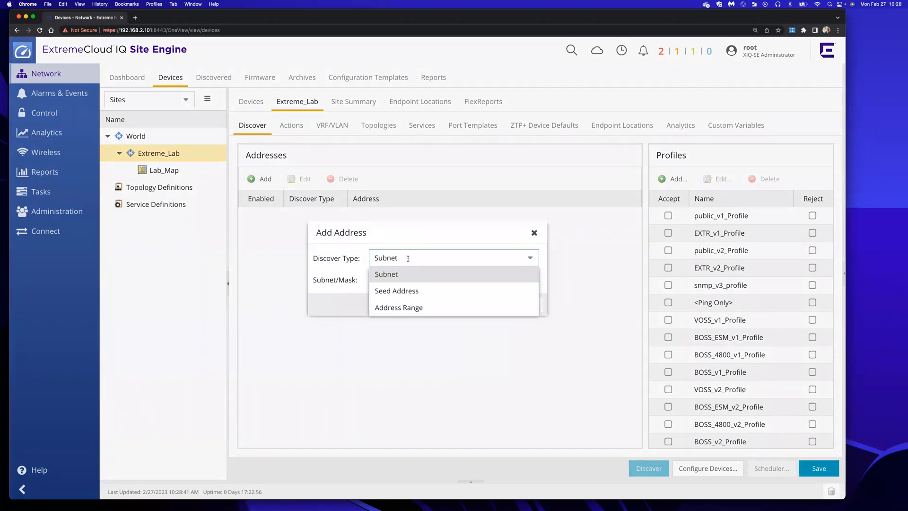
left_click(409, 295)
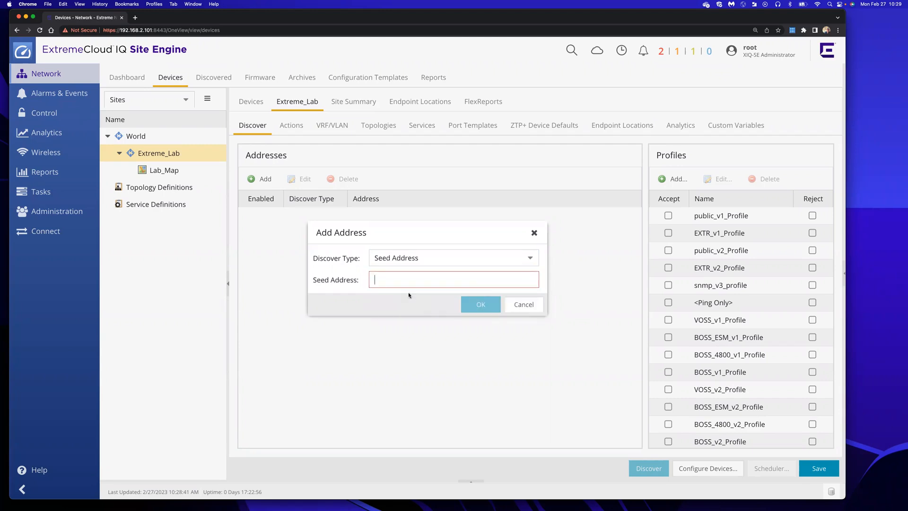
type("192")
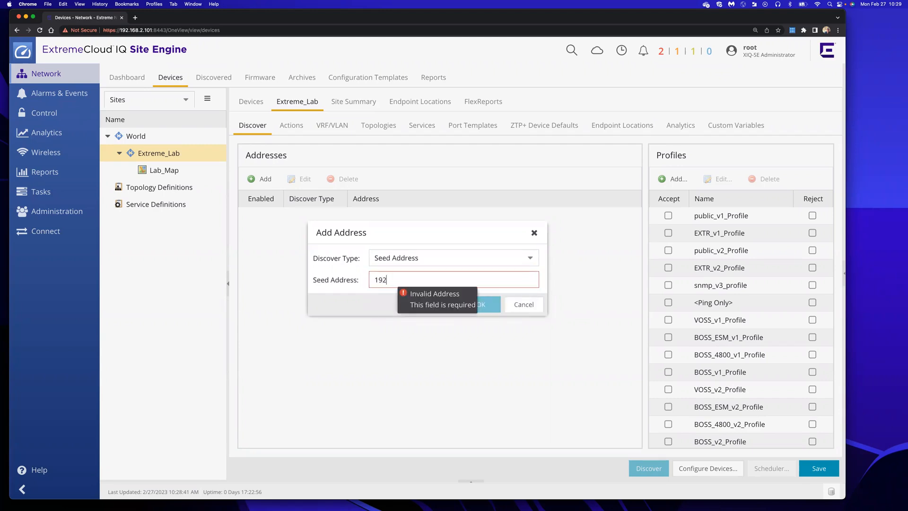
type(".168.2.2")
left_click(348, 300)
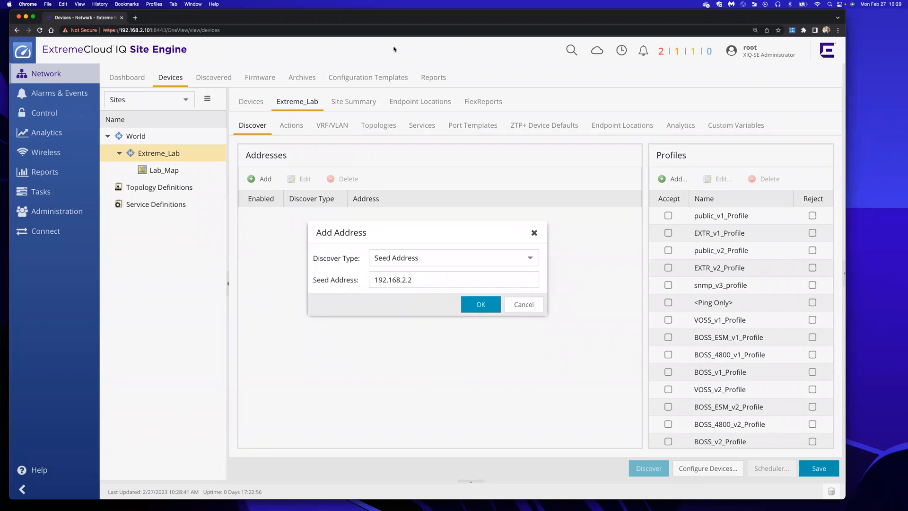
key("super+Tab")
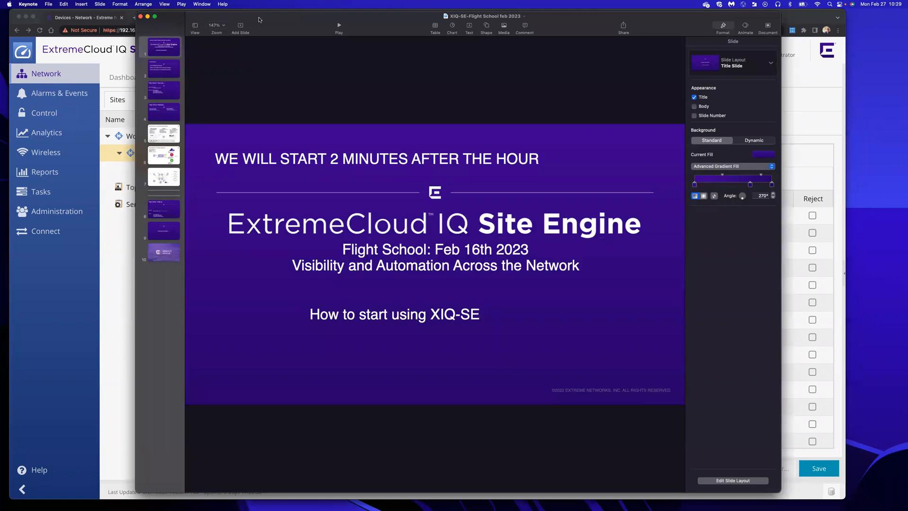
Check the lab network diagram on slide 7, then return to Site Engine
left_click(166, 177)
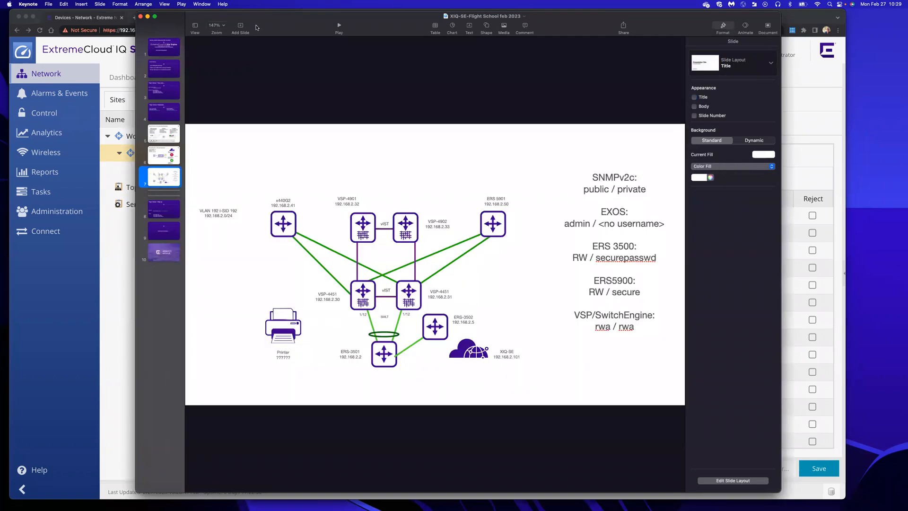
left_click_drag(264, 21, 500, 4)
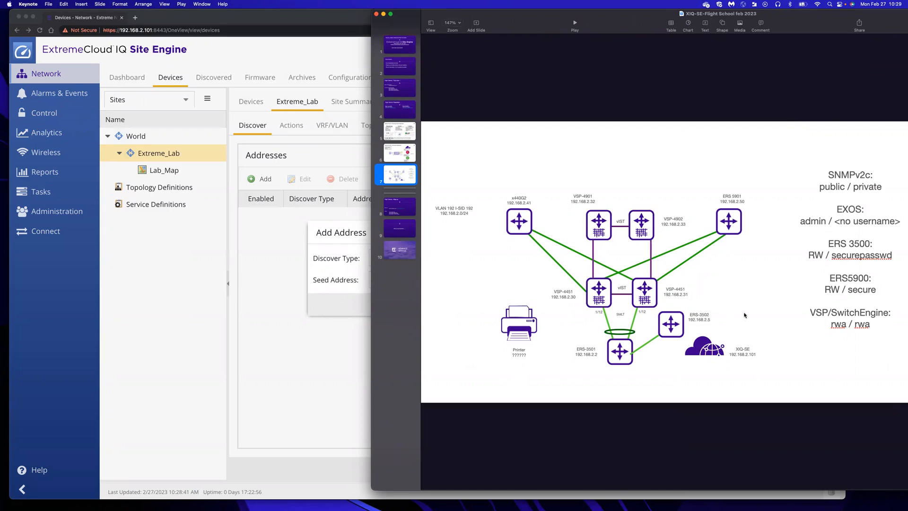
left_click(270, 236)
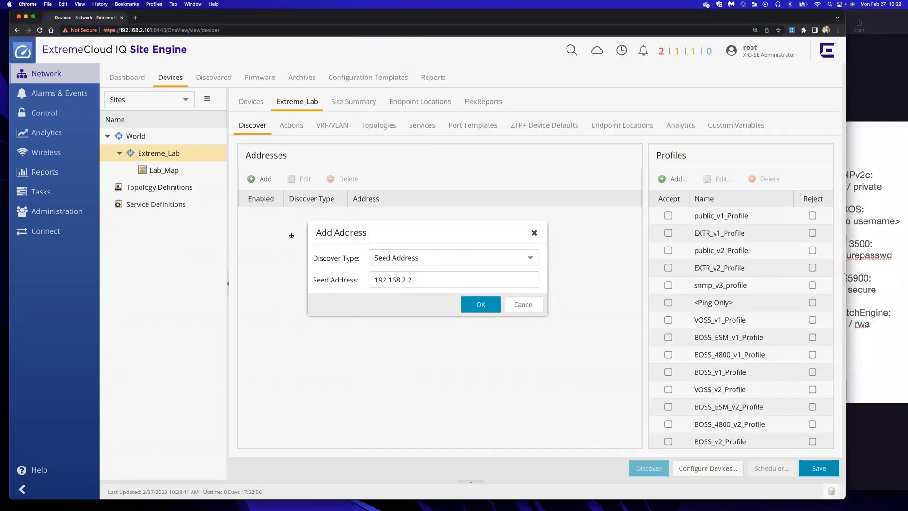
Confirm seed 192.168.2.2, accept the ERS3500_RW_SSH profile, and save the discovery settings
left_click(482, 310)
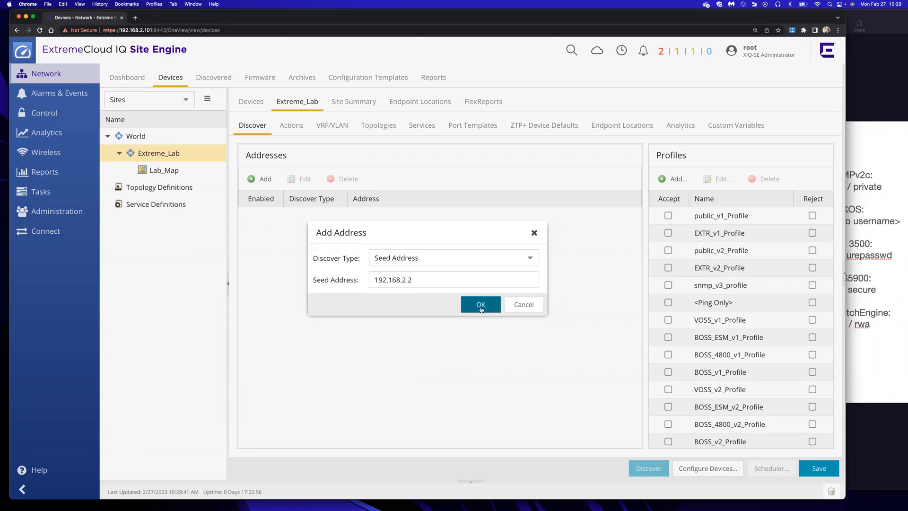
scroll(738, 374, "down", 3)
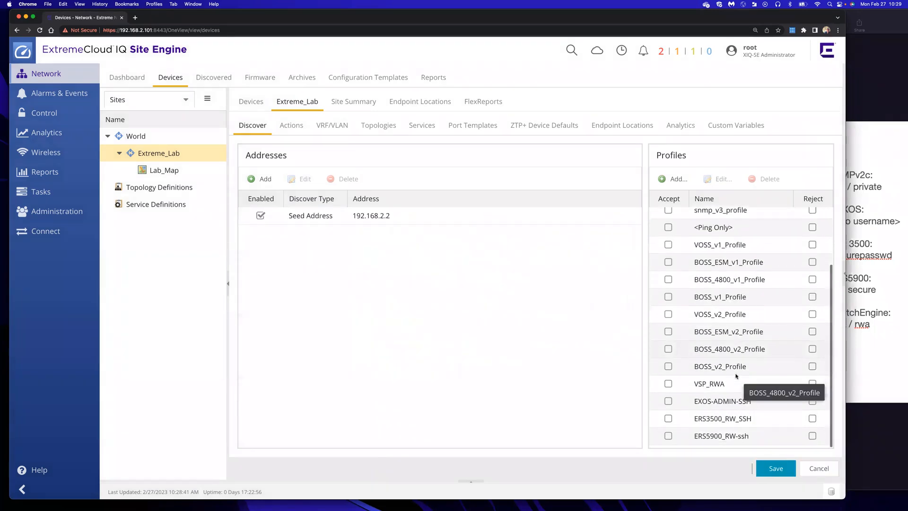
left_click(668, 419)
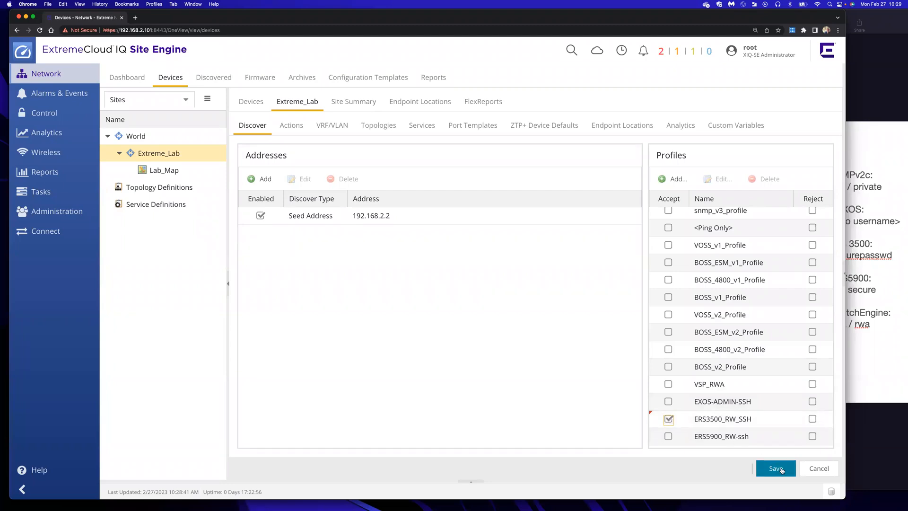
left_click(781, 470)
left_click(830, 473)
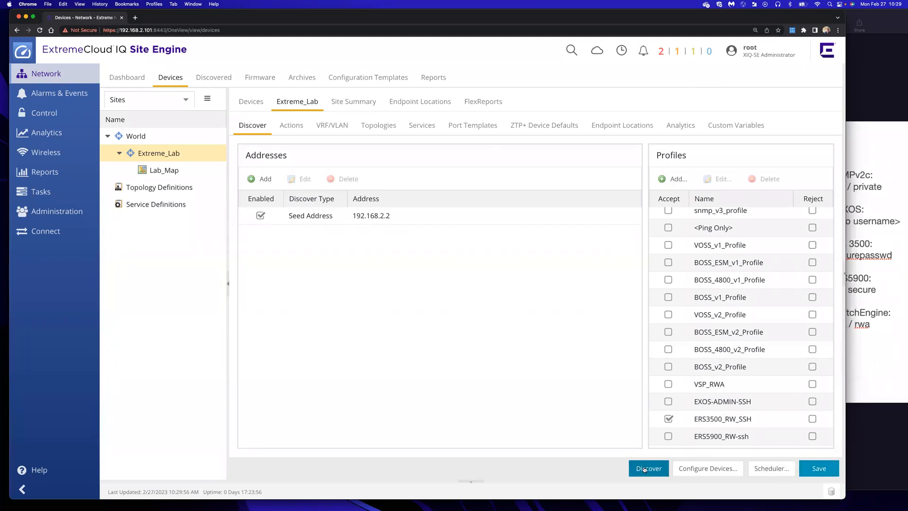
Run discovery and review the two ERS3524GT-PWR+ switches found at 192.168.2.2 and 192.168.2.5
left_click(222, 79)
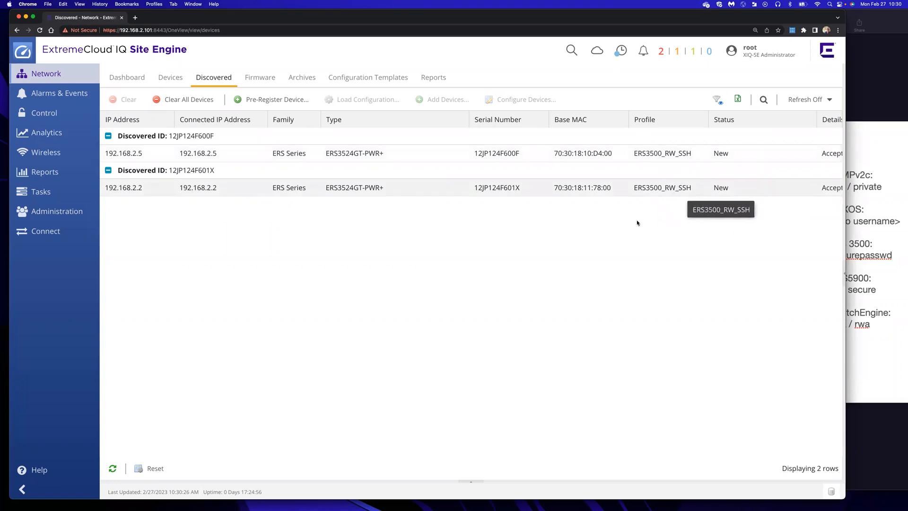
left_click(600, 259)
left_click(175, 78)
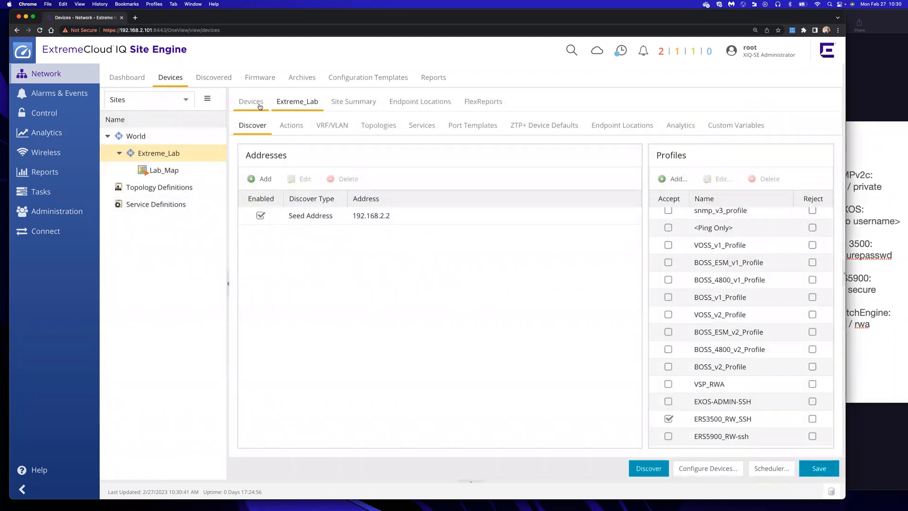
Compare Extreme_Lab's device list with the lab diagram to confirm ERS3500-01 and ERS3500_02 are listed
left_click(254, 105)
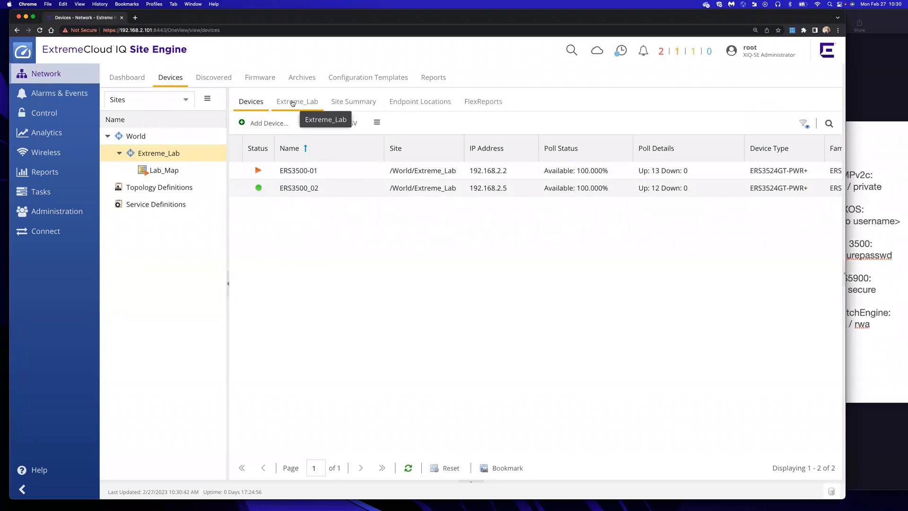
left_click(857, 91)
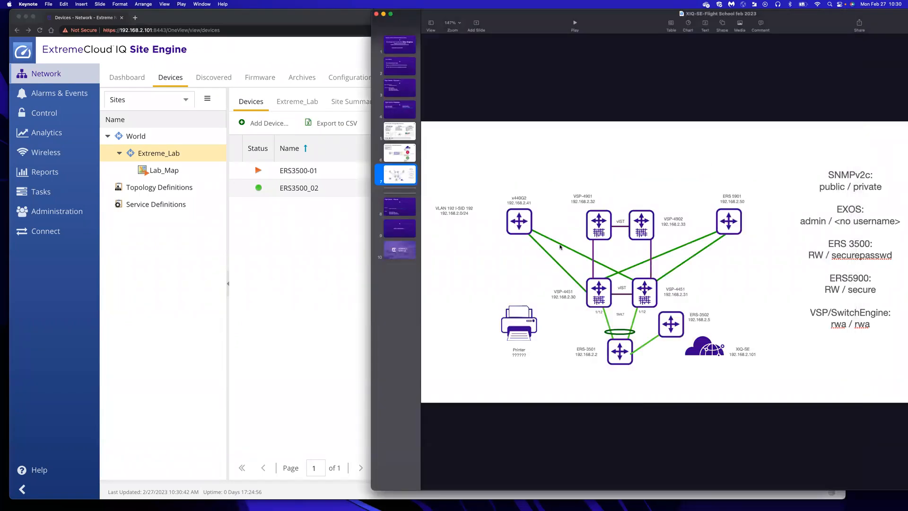
left_click(262, 256)
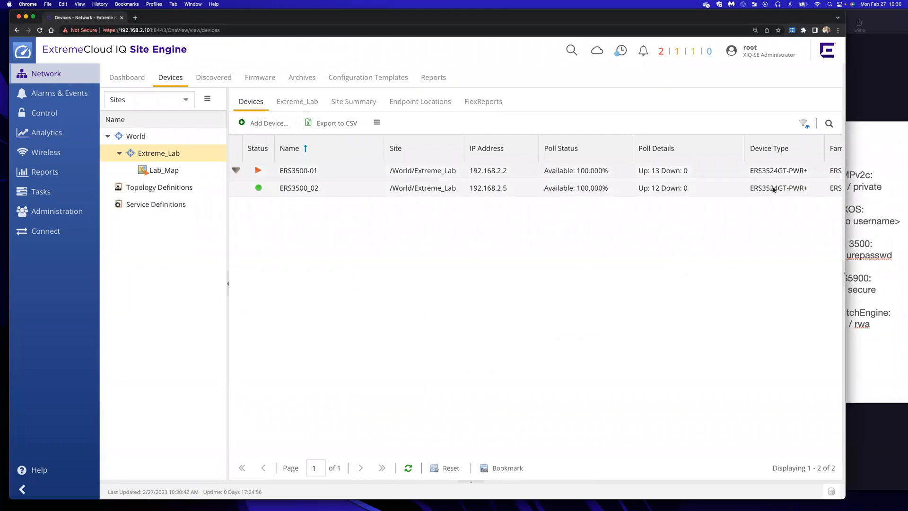
left_click(860, 140)
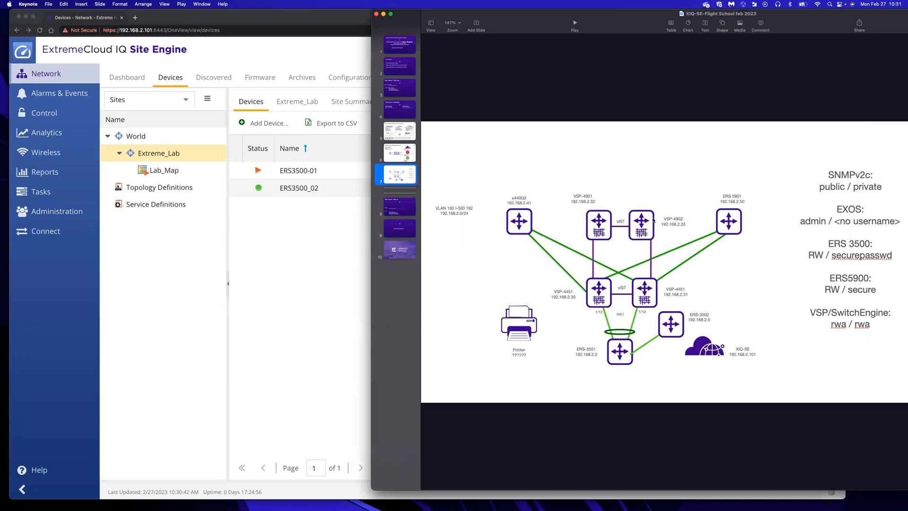
left_click(299, 262)
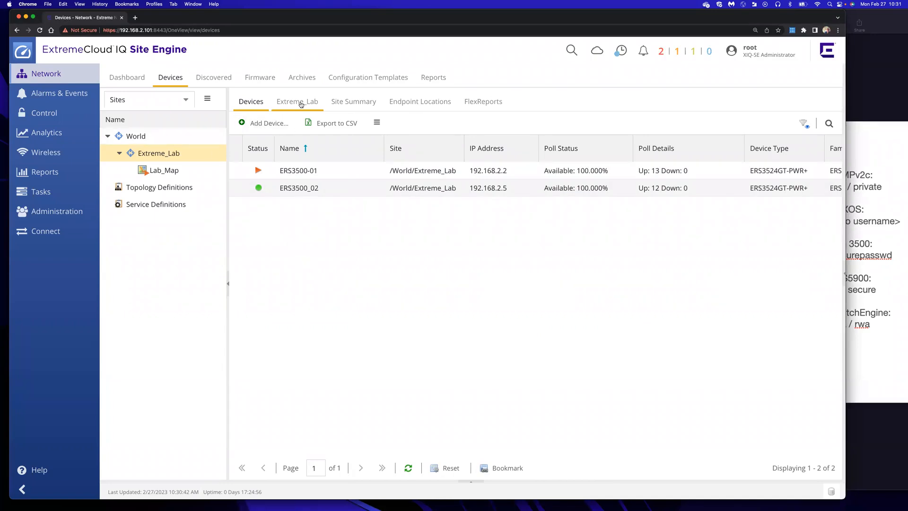
left_click(298, 104)
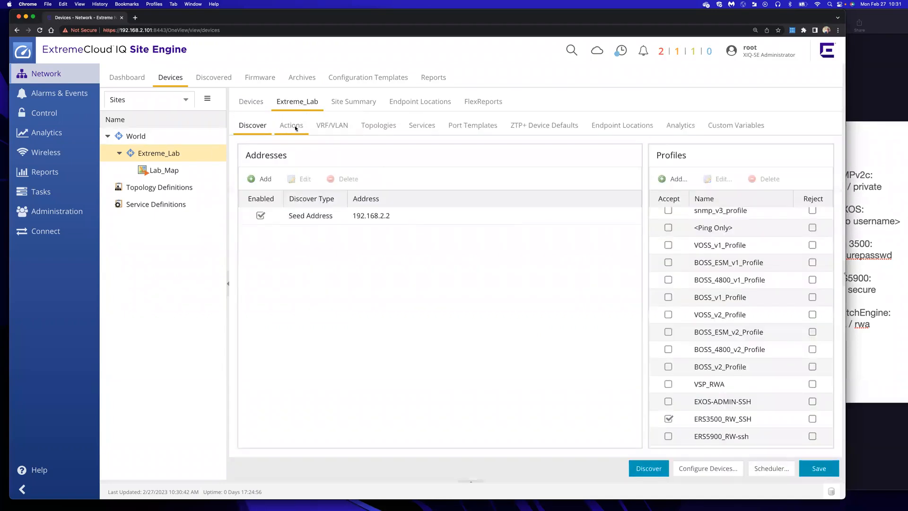
Disable the 192.168.2.2 seed and add an address range 192.168.2.30–192.168.2.35
left_click(261, 215)
left_click(262, 180)
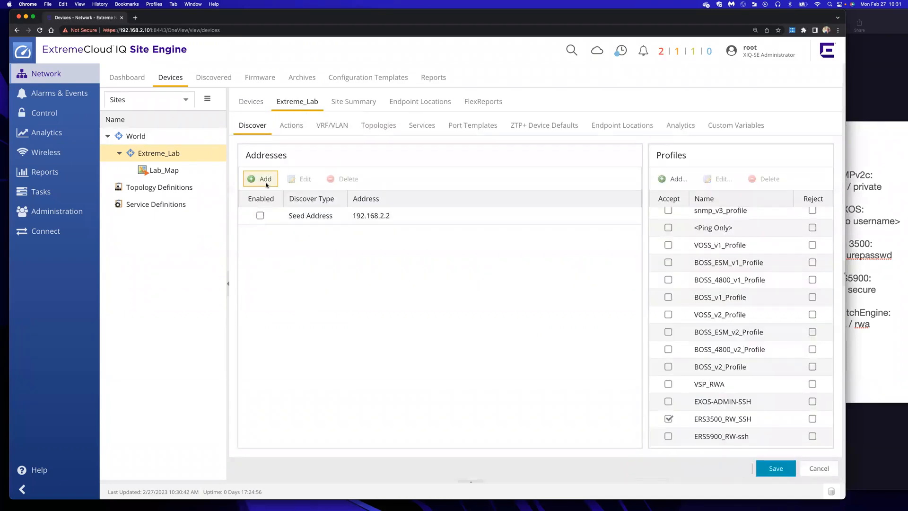
left_click(531, 259)
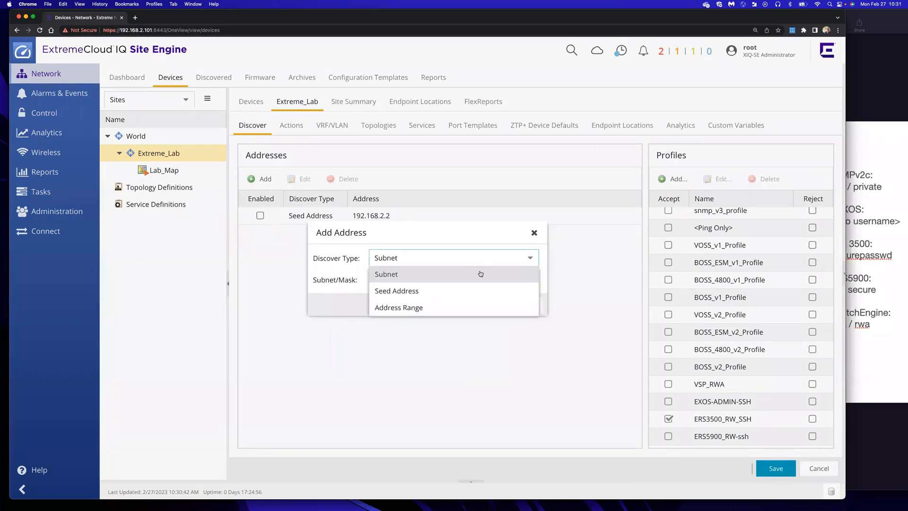
left_click(440, 308)
type("1")
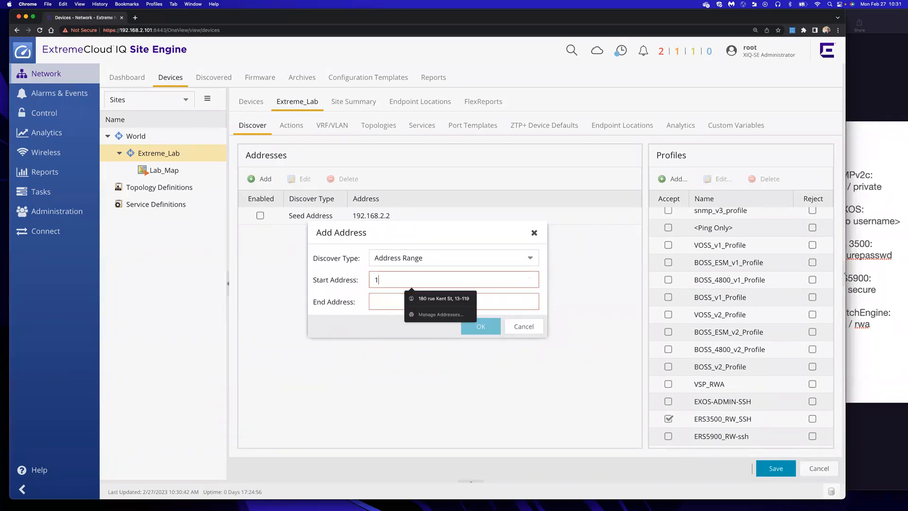
type("92.168.2.")
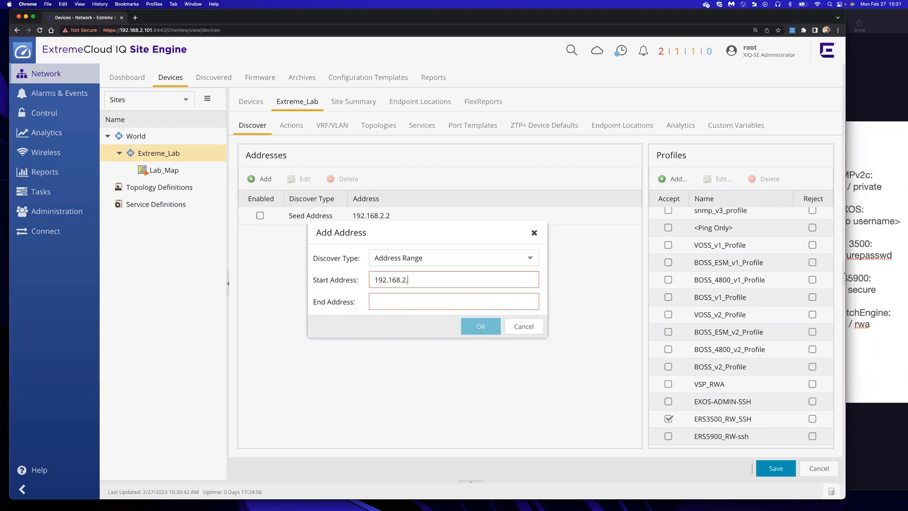
type("30")
left_click(436, 302)
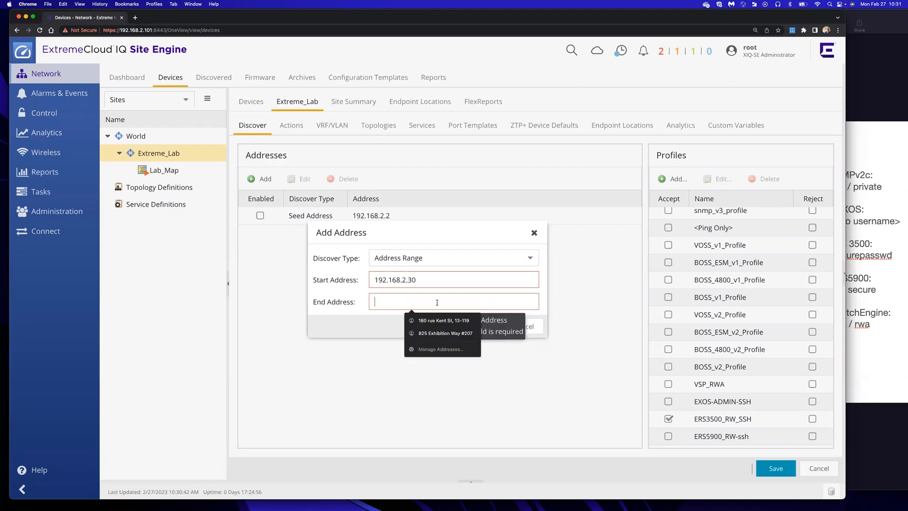
type("192.168")
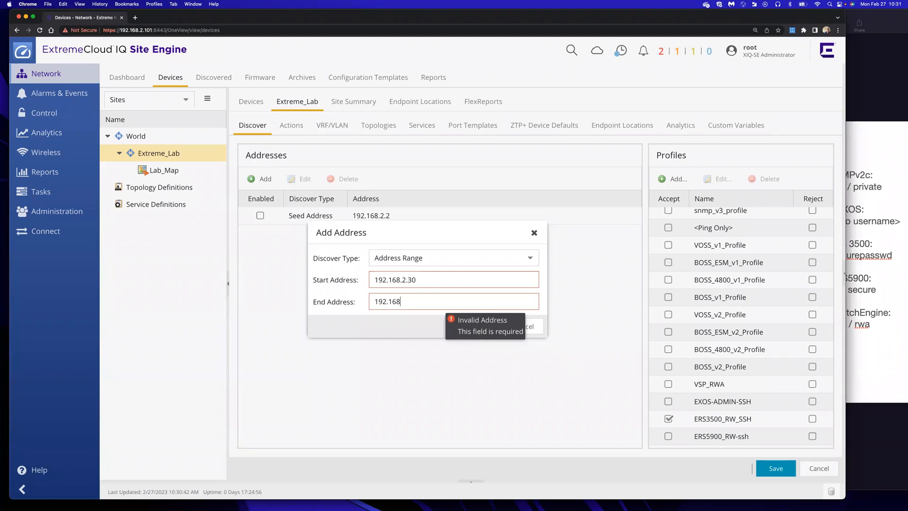
type(".2.35")
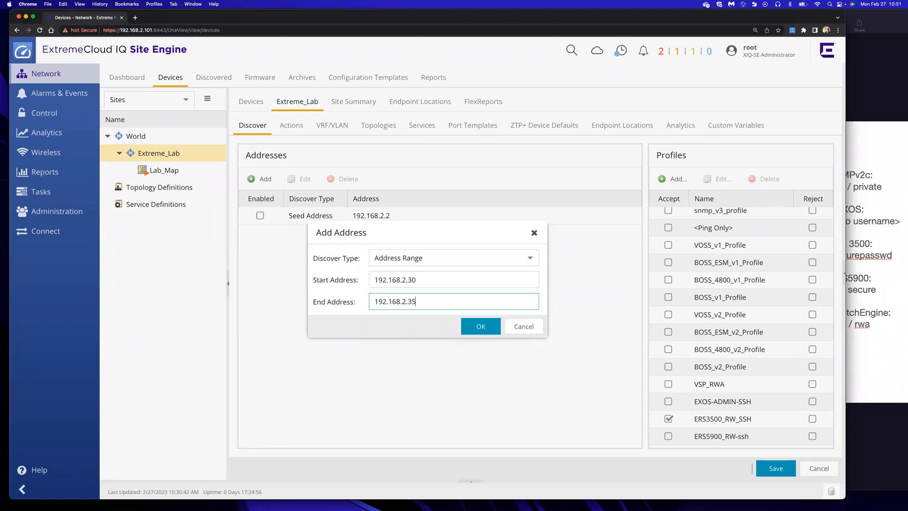
left_click(481, 327)
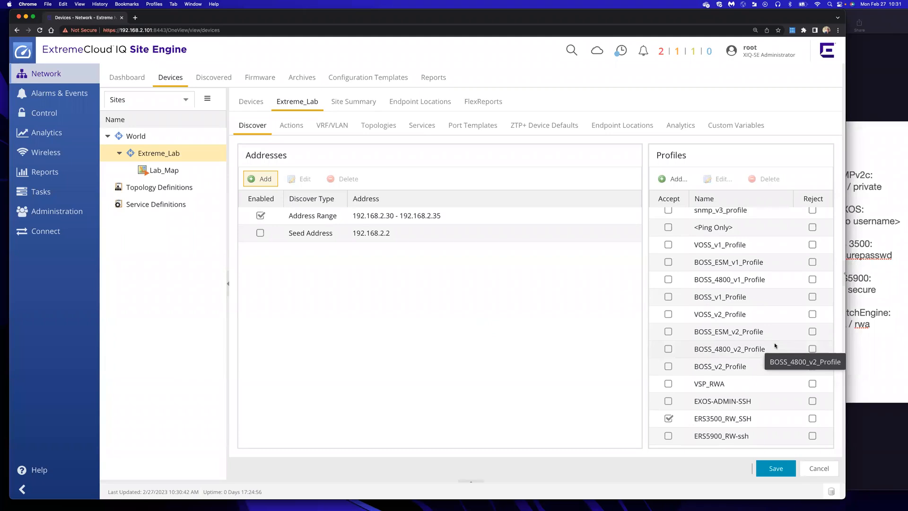
Accept VSP_RWA instead of ERS3500_RW_SSH, save the settings, and start discovery
left_click(669, 419)
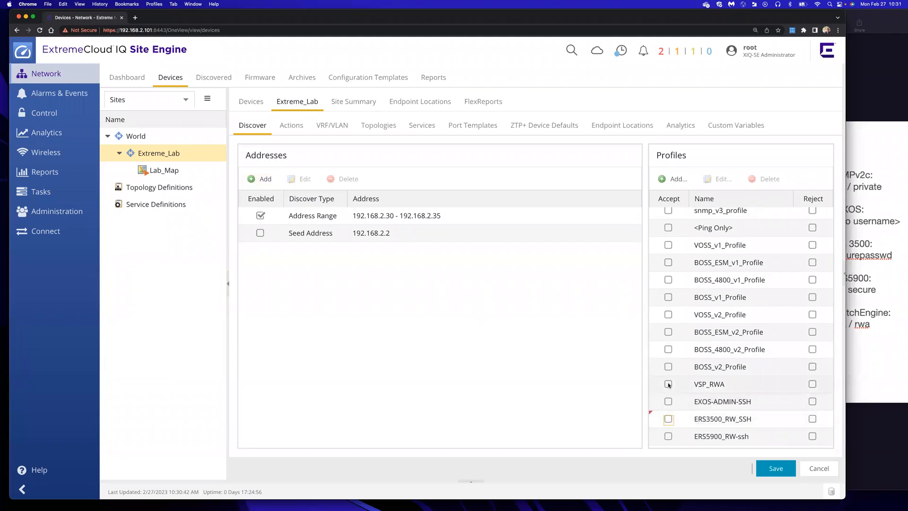
left_click(668, 384)
left_click(778, 468)
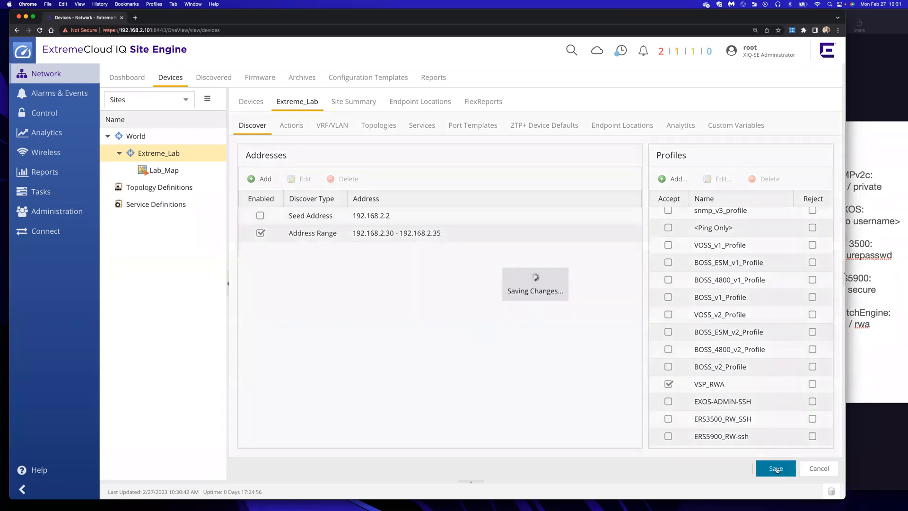
left_click(825, 473)
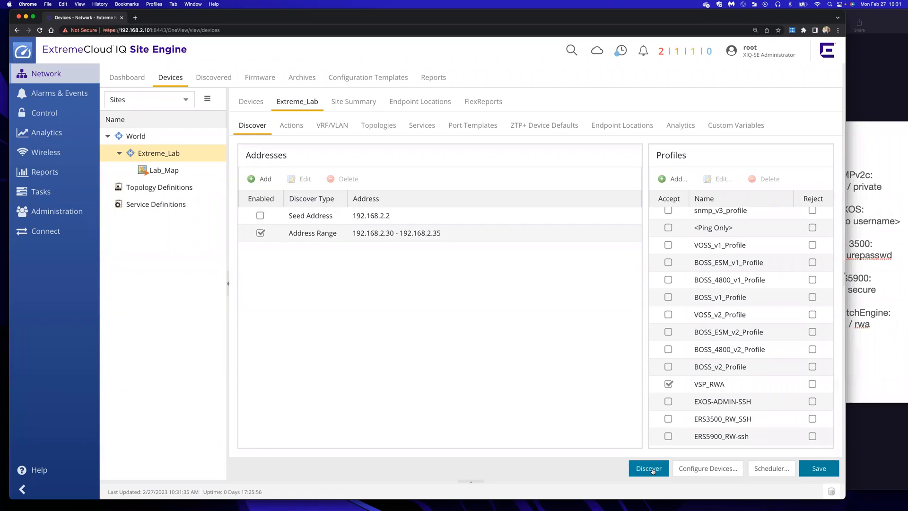
left_click(652, 469)
Refresh discovery results and check 4451, 4452, 4901 and 4902 in Extreme_Lab's devices against the diagram
left_click(230, 78)
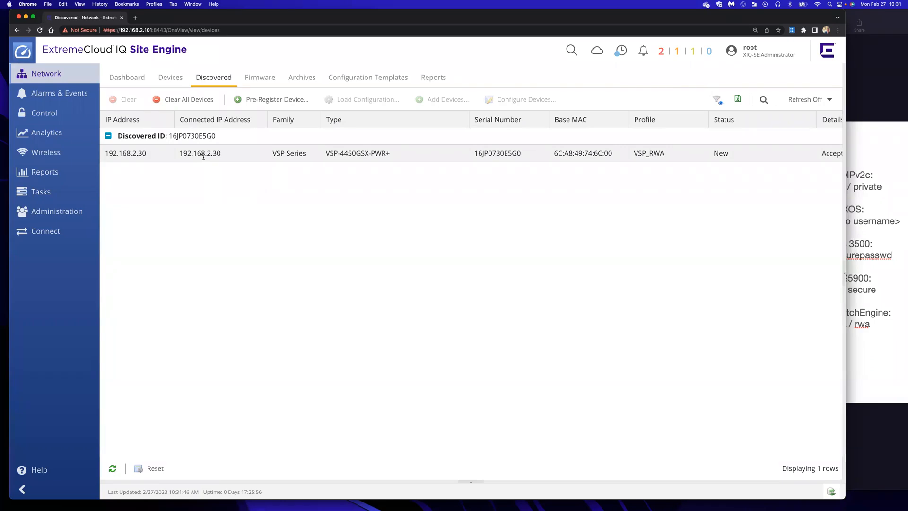
left_click(113, 468)
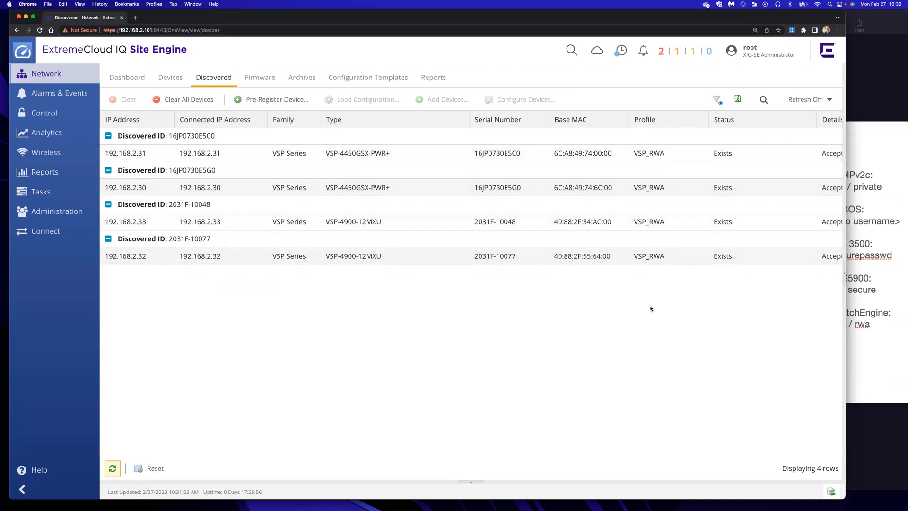
left_click(169, 82)
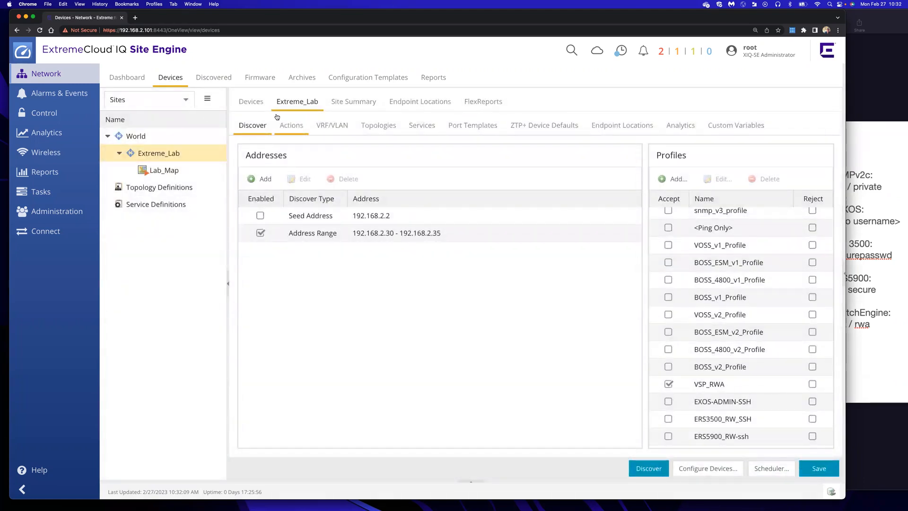
left_click(254, 102)
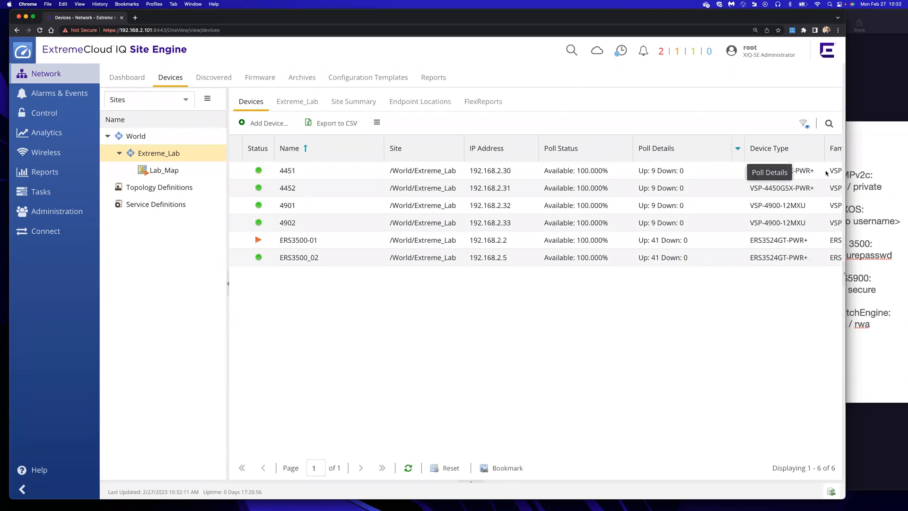
left_click(873, 137)
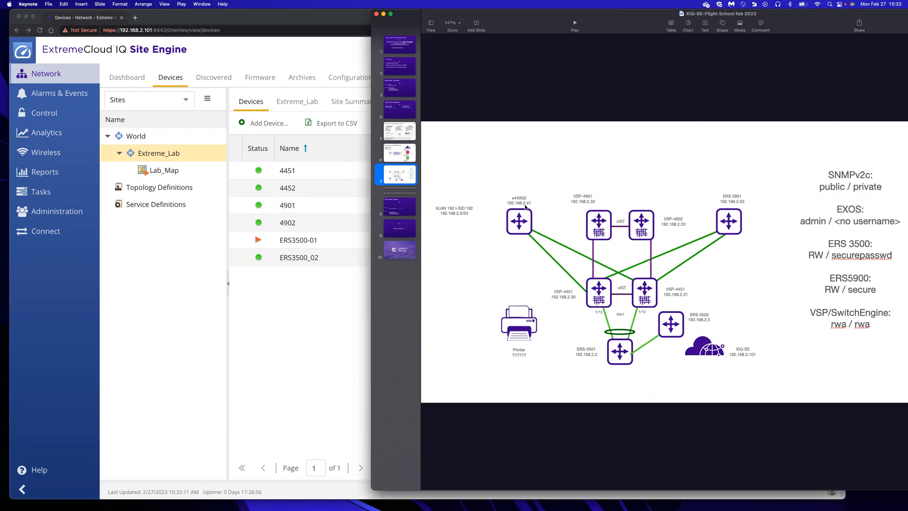
left_click(275, 346)
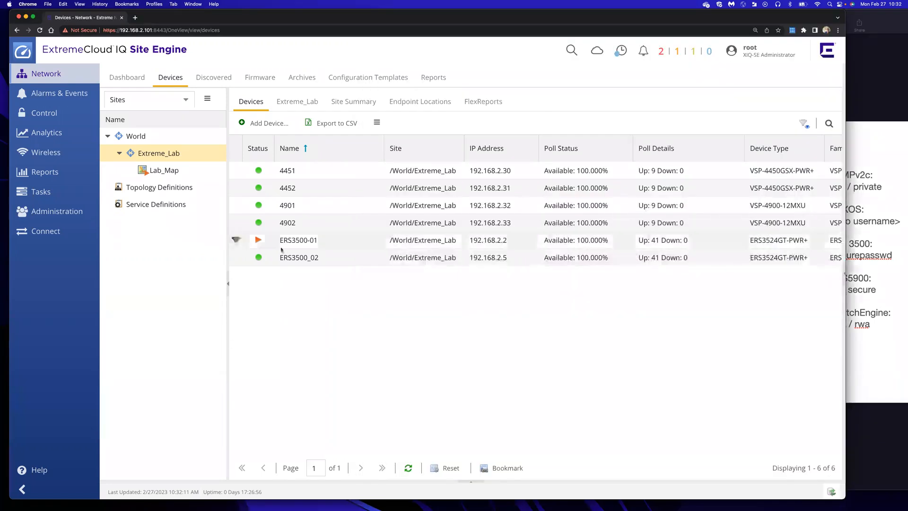
Disable the 192.168.2.30–192.168.2.35 range and add an address range 192.168.2.40–192.168.2.42
left_click(294, 105)
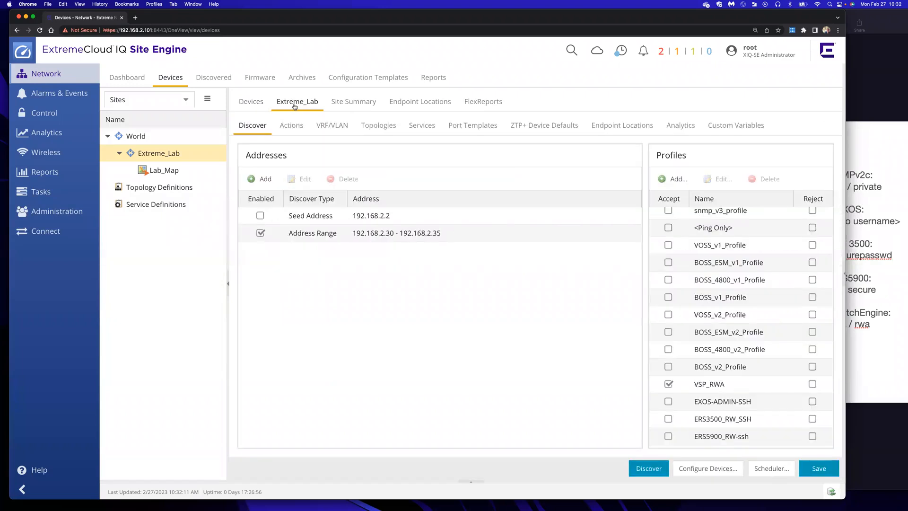
left_click(259, 233)
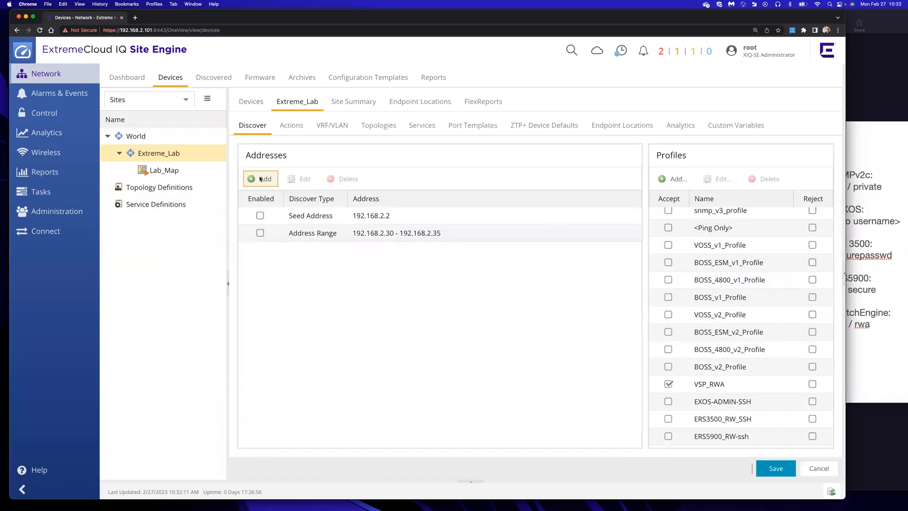
left_click(260, 179)
left_click(412, 256)
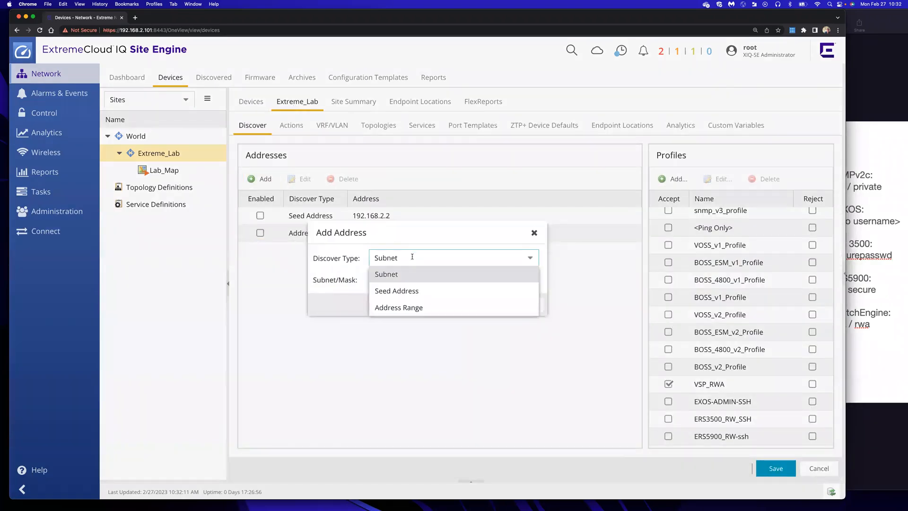
left_click(407, 309)
left_click(406, 279)
type("192.168.2.")
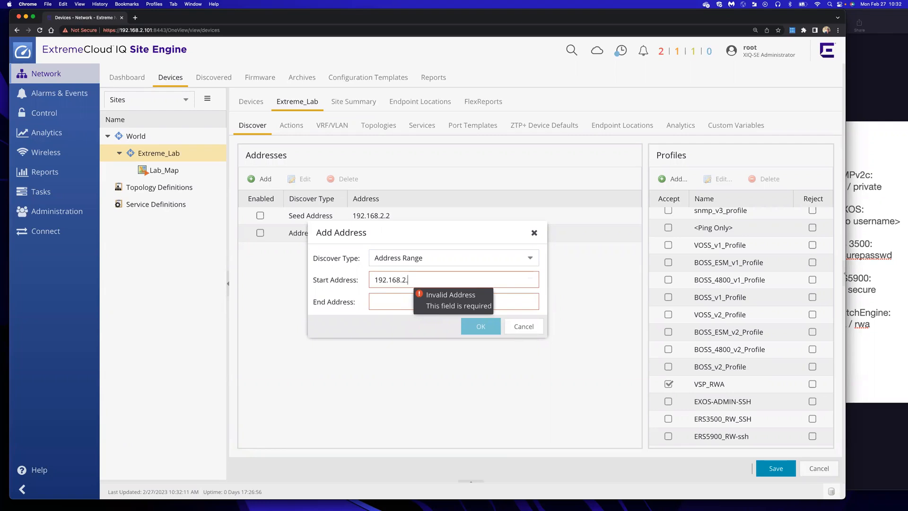
type("40")
left_click(388, 299)
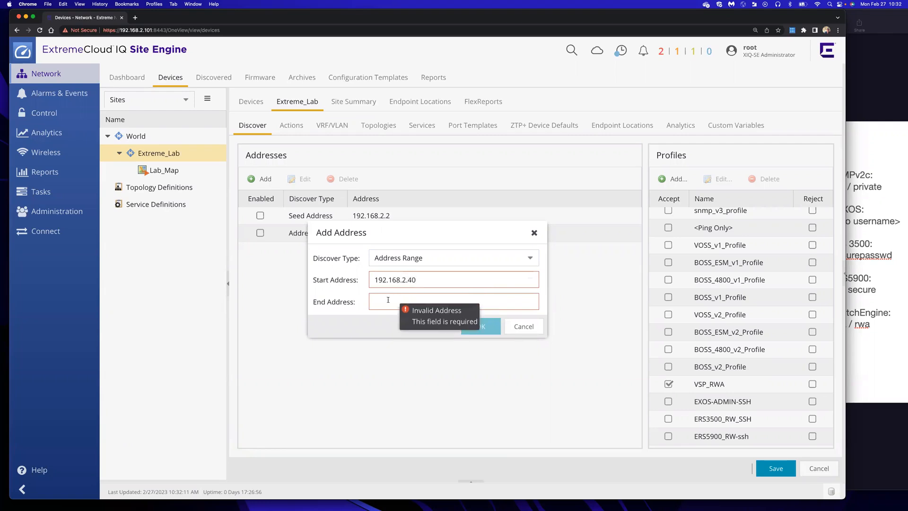
type("192.168")
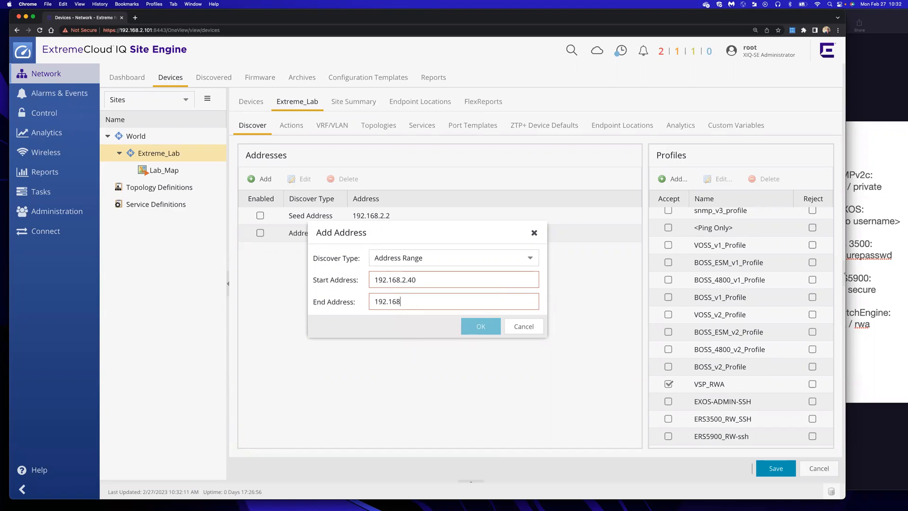
type(".2.42")
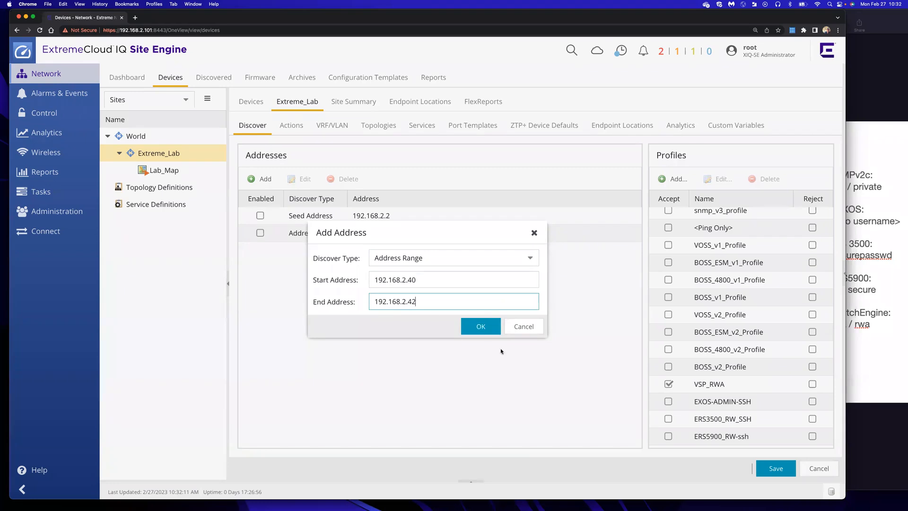
left_click(481, 326)
Accept only the EXOS-ADMIN-SSH profile, save, and check addresses on the lab diagram
left_click(671, 387)
left_click(668, 401)
left_click(776, 468)
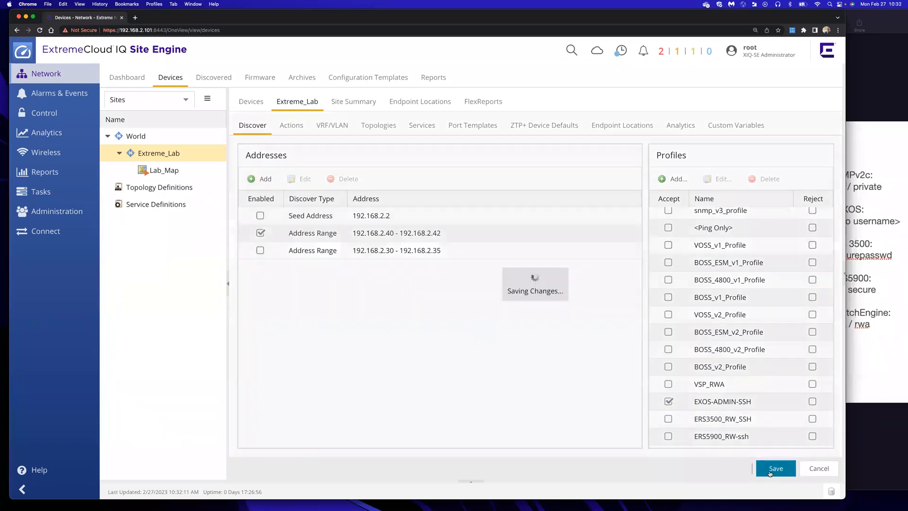
left_click(892, 354)
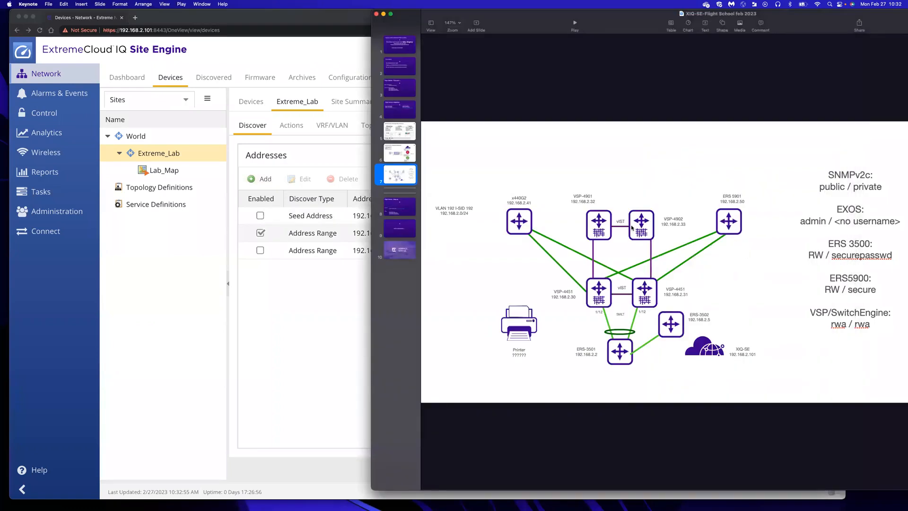
left_click(279, 21)
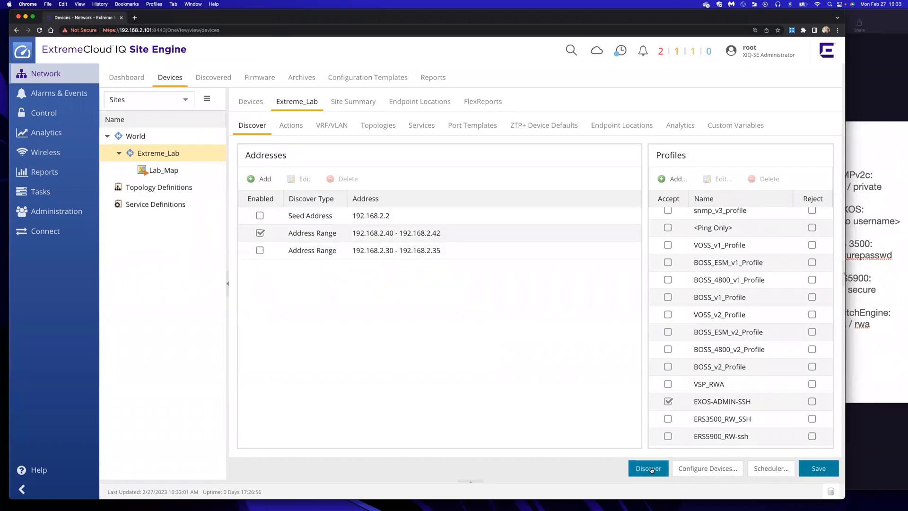
Run discovery, refresh results, and confirm X440G2-12p-10G4 at 192.168.2.41 in Extreme_Lab's device list
left_click(217, 81)
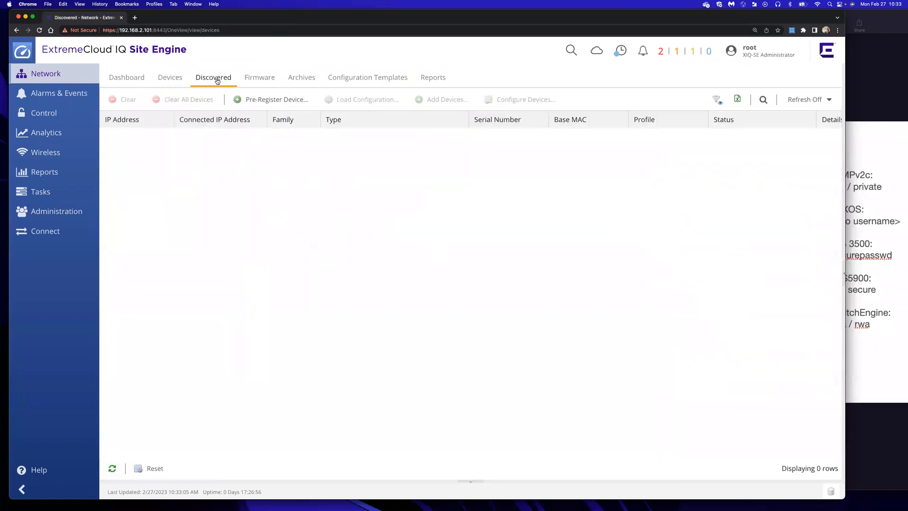
left_click(113, 468)
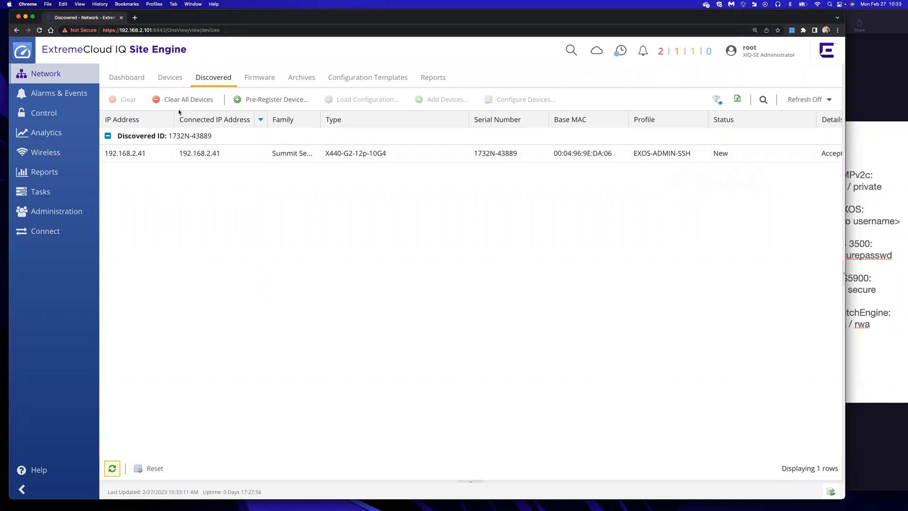
left_click(175, 80)
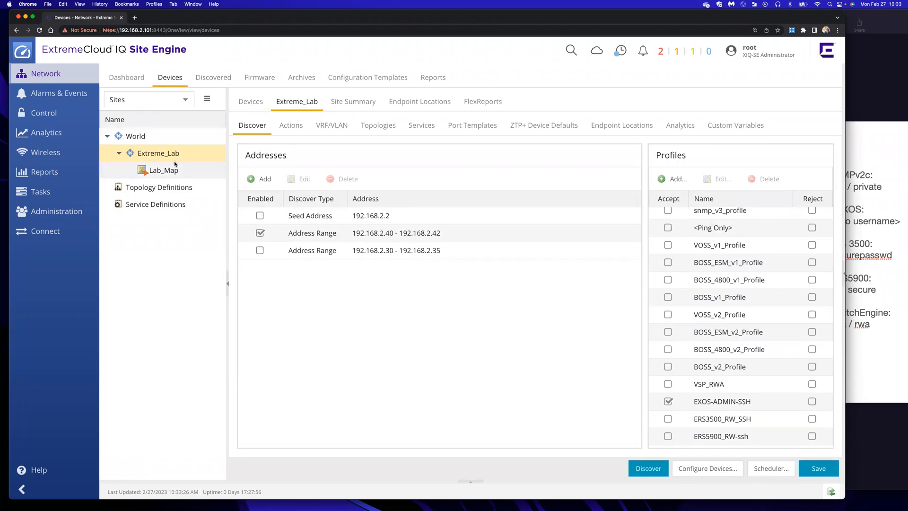
left_click(247, 104)
left_click(295, 276)
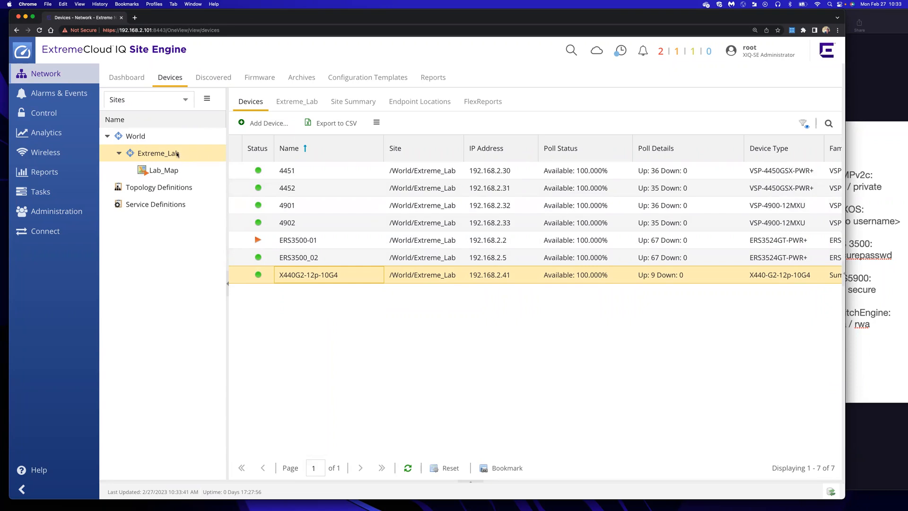
left_click(298, 103)
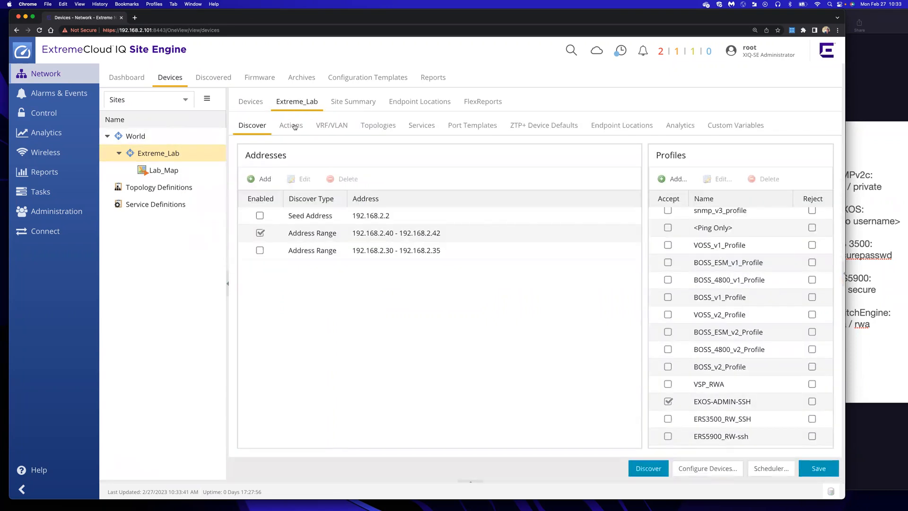
Add Address Range 192.168.2.50–192.168.2.51, correcting typos, then untick the 192.168.2.40–192.168.2.42 range
left_click(260, 180)
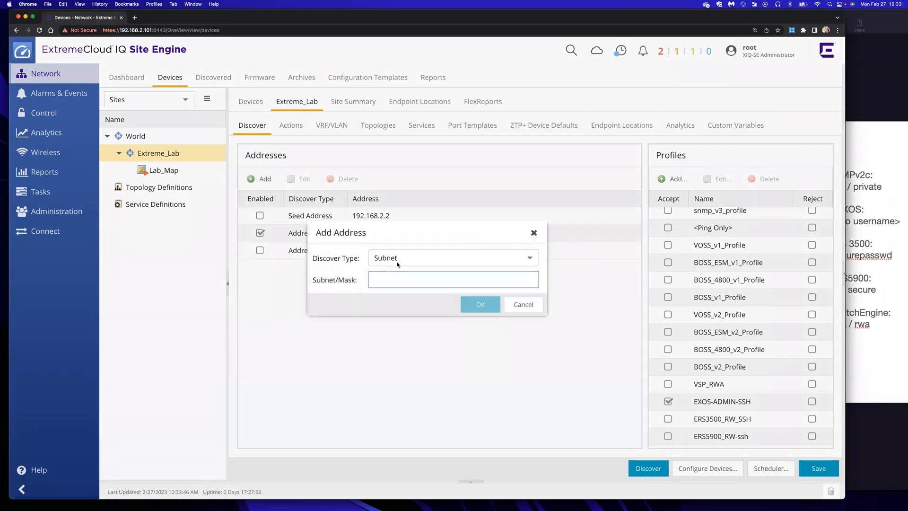
left_click(445, 257)
left_click(411, 307)
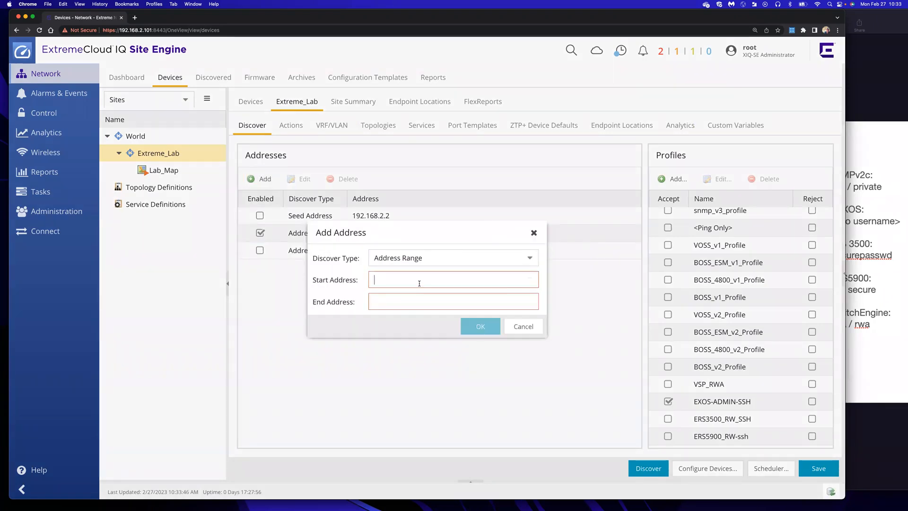
type("193")
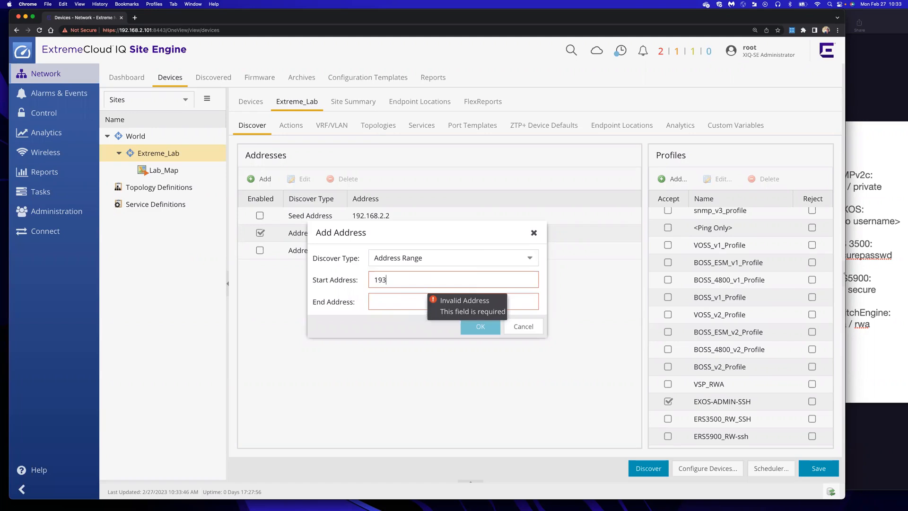
key("BackSpace")
type("2.168")
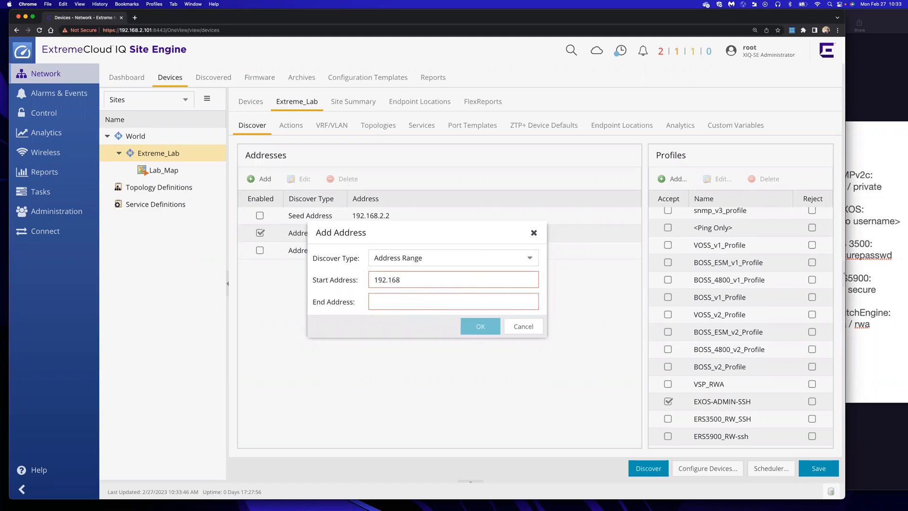
type(".2.50")
type("192.168")
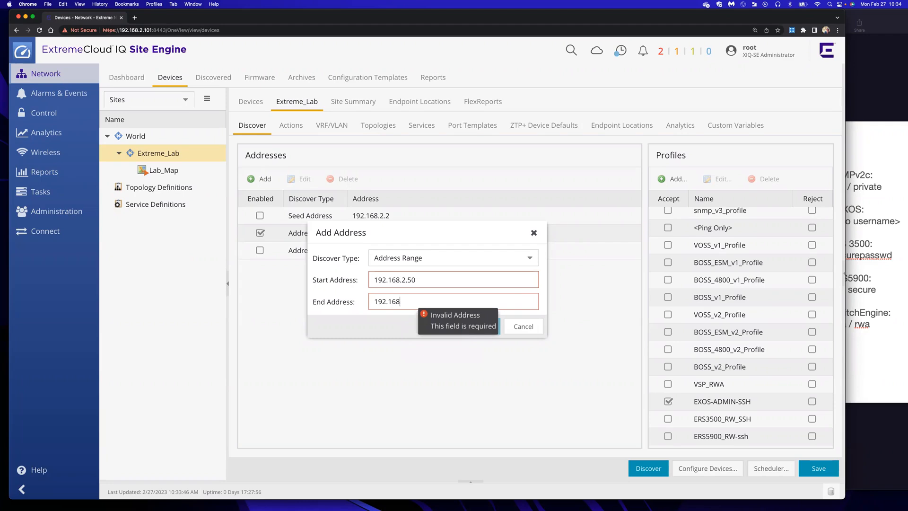
type(".2.")
type("21")
key("BackSpace")
key("BackSpace")
type("51")
left_click(468, 333)
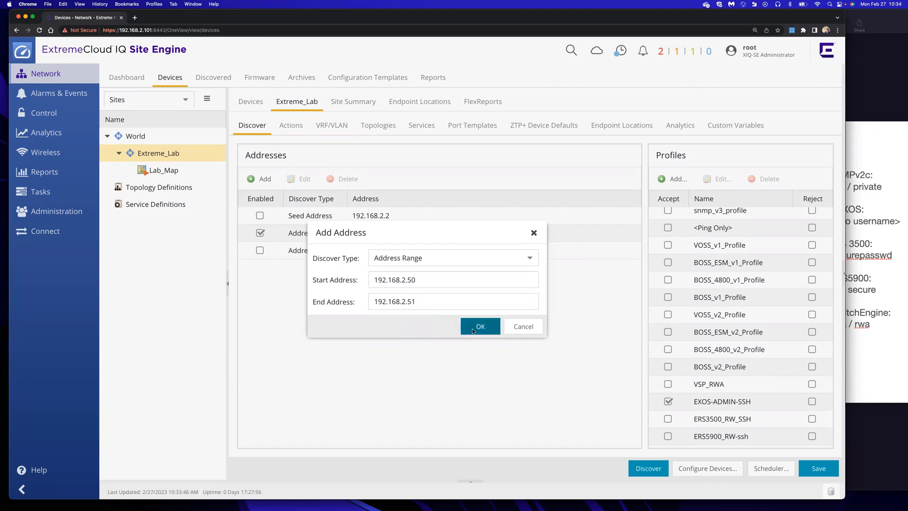
left_click(259, 251)
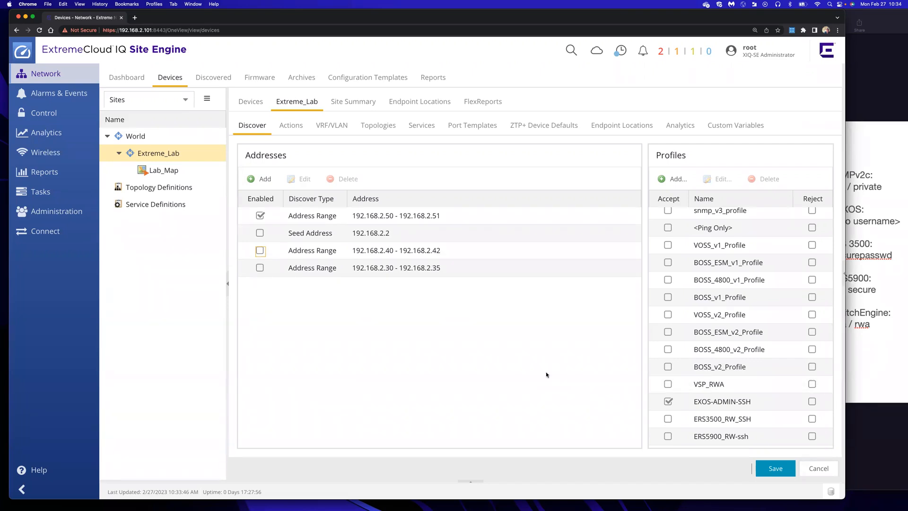
Accept VSP_RWA, ERS3500_RW_SSH and ERS5900_RW-ssh, save, and discover the ERS5928 at 192.168.2.50
left_click(668, 384)
left_click(668, 419)
left_click(668, 437)
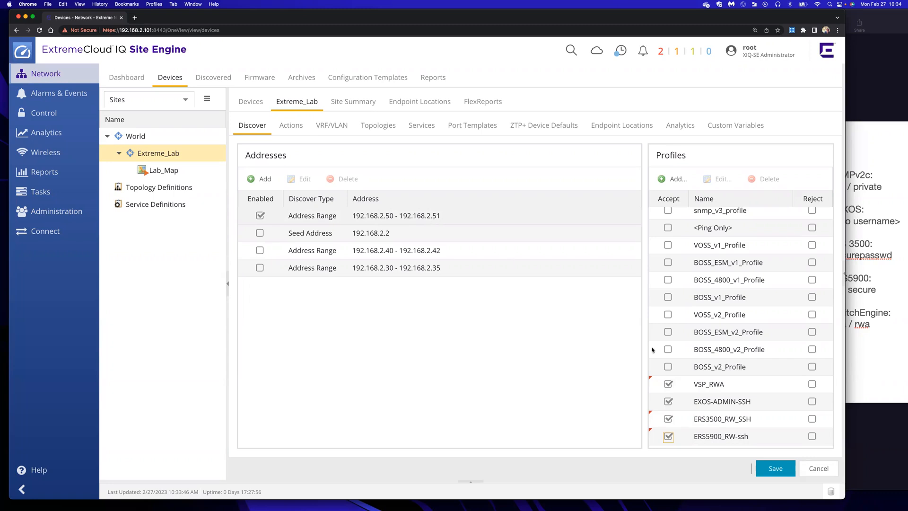
left_click(775, 469)
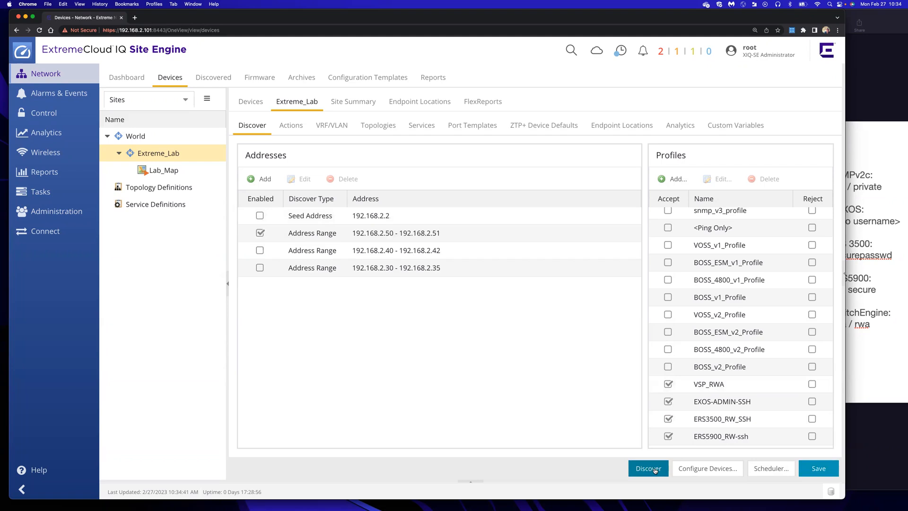
left_click(222, 81)
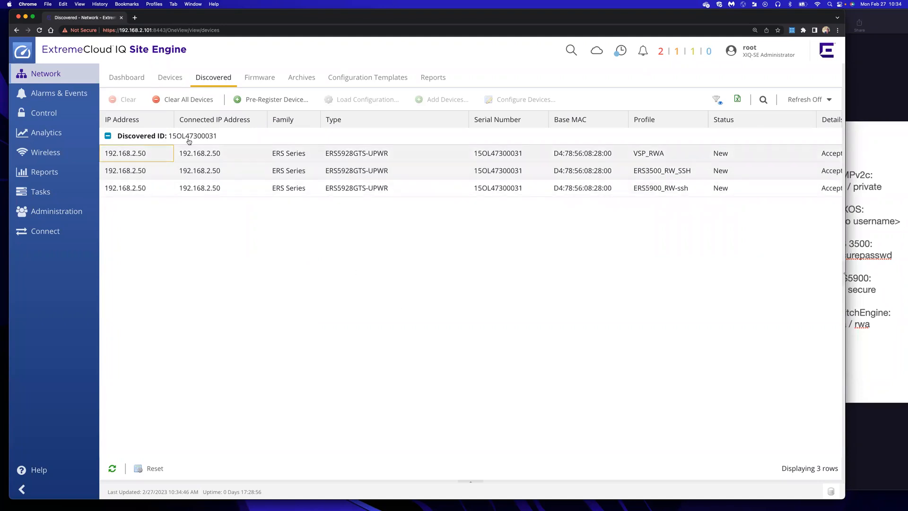
Clear the VSP_RWA discovery entry for 192.168.2.50
left_click(187, 154)
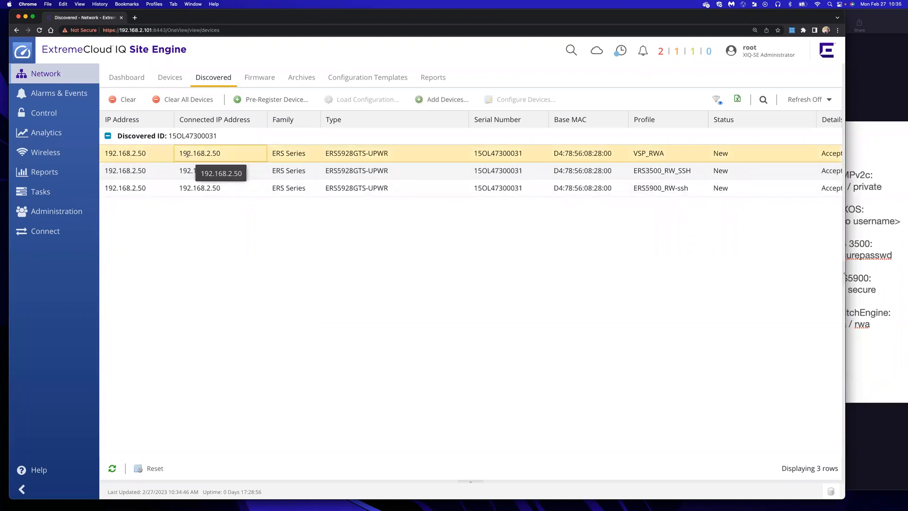
left_click(187, 171)
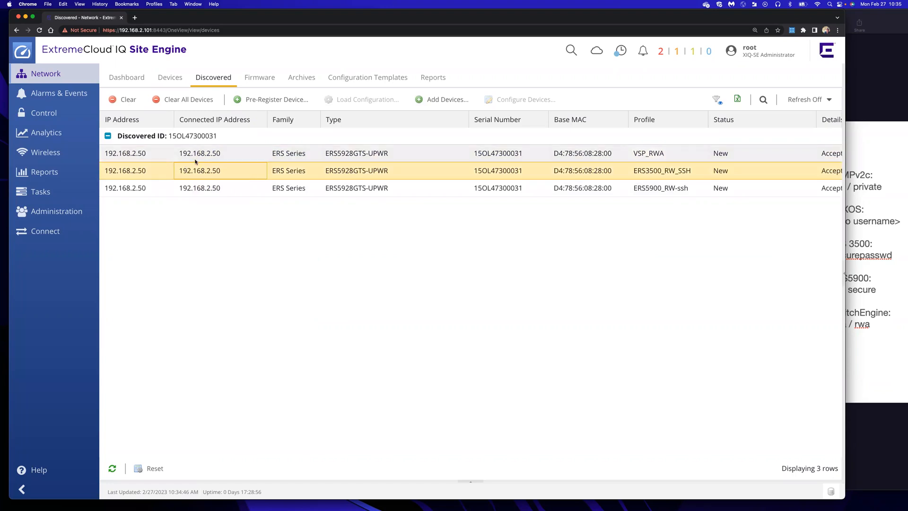
left_click(197, 154)
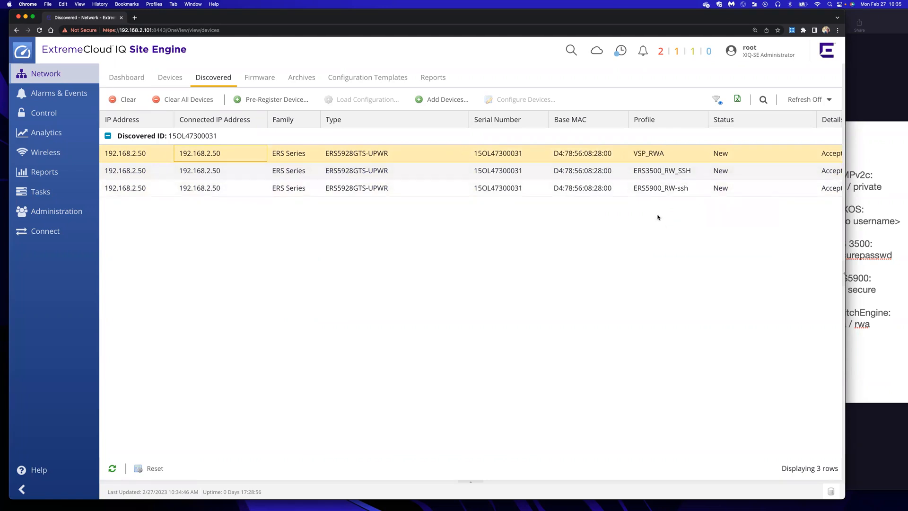
right_click(530, 158)
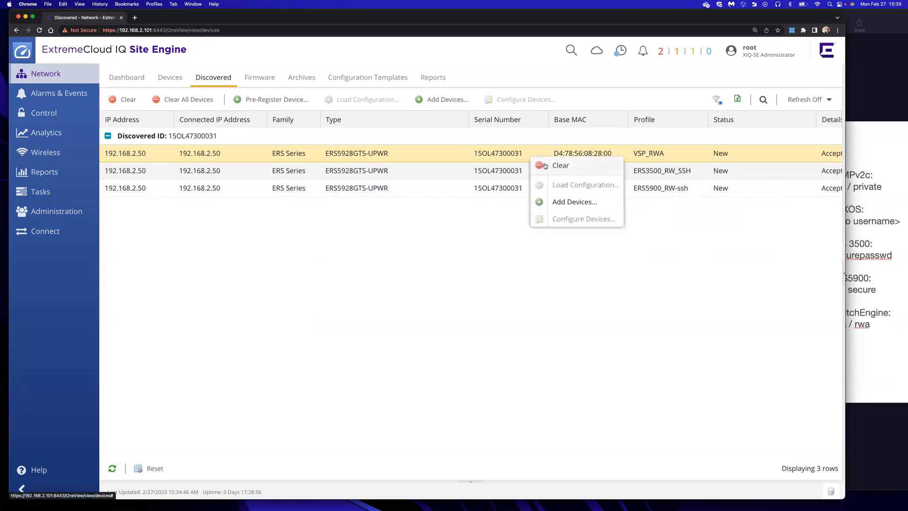
left_click(546, 165)
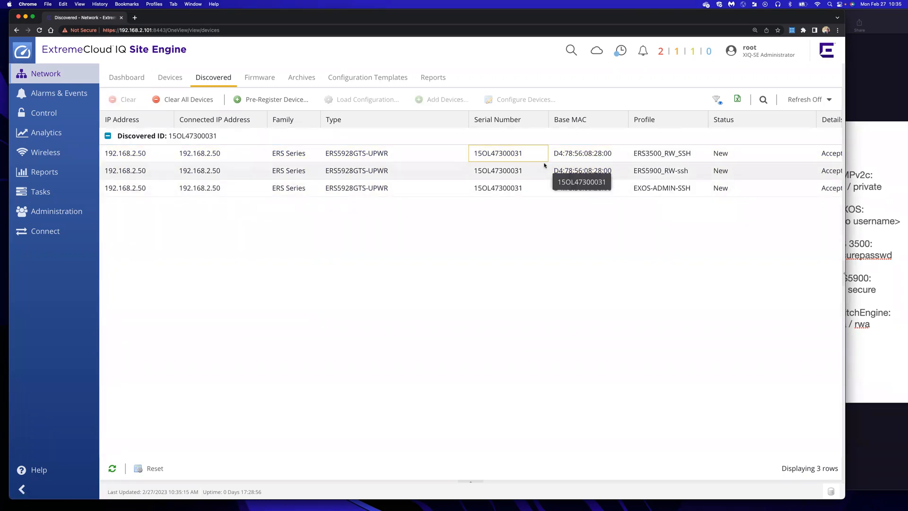
Clear the EXOS-ADMIN-SSH and ERS3500_RW_SSH entries, leaving only the ERS5900_RW-ssh match
left_click(635, 187)
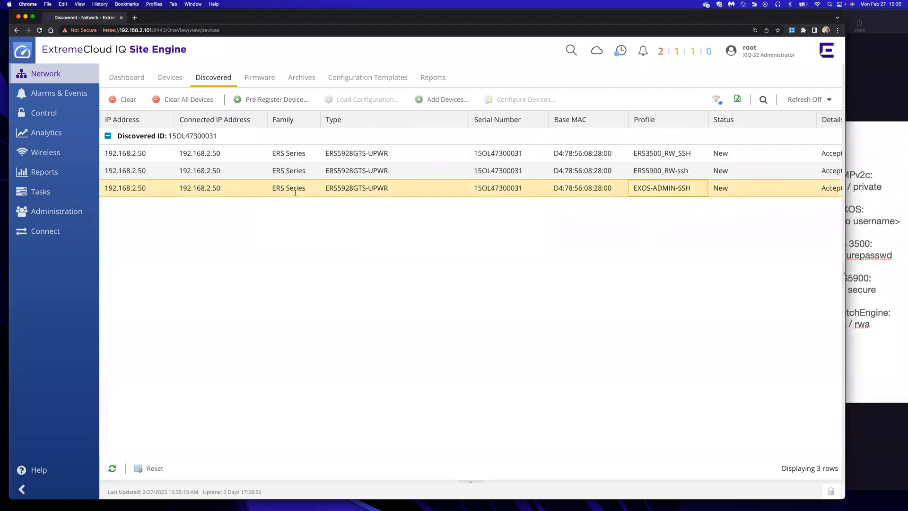
right_click(374, 190)
left_click(388, 197)
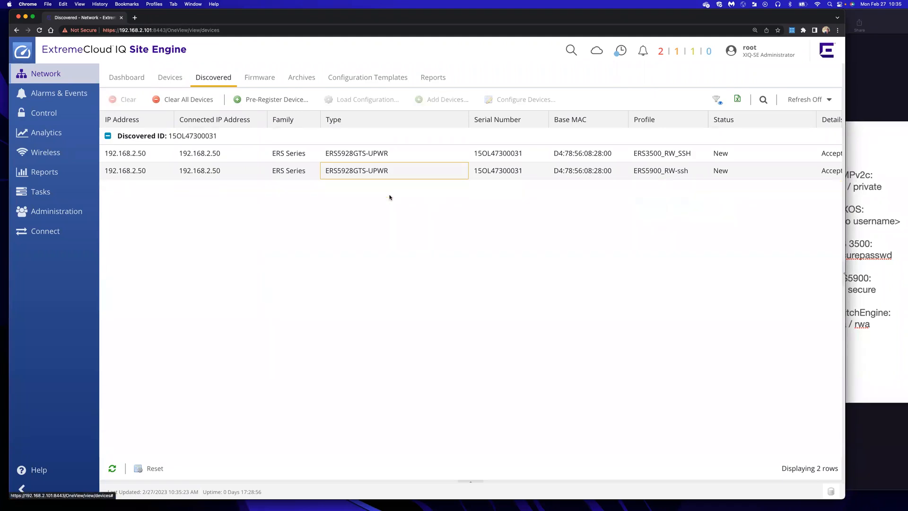
left_click(652, 154)
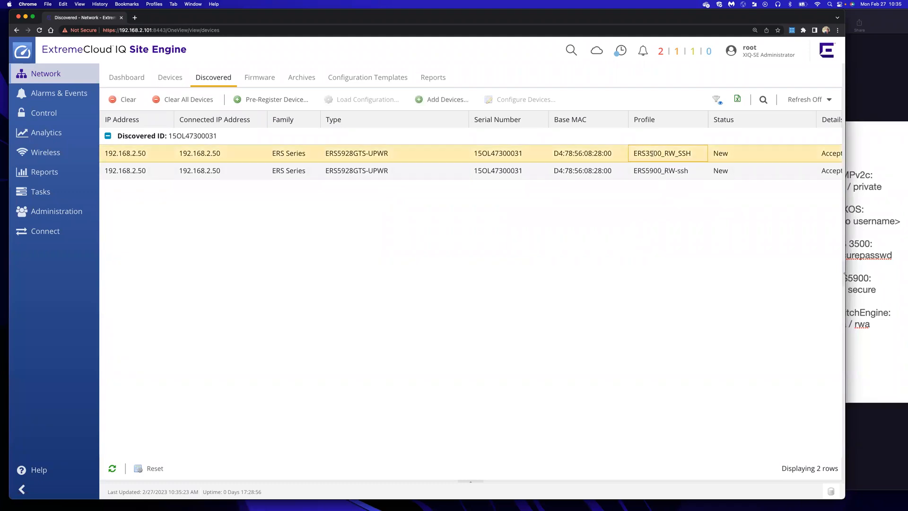
right_click(402, 157)
left_click(415, 163)
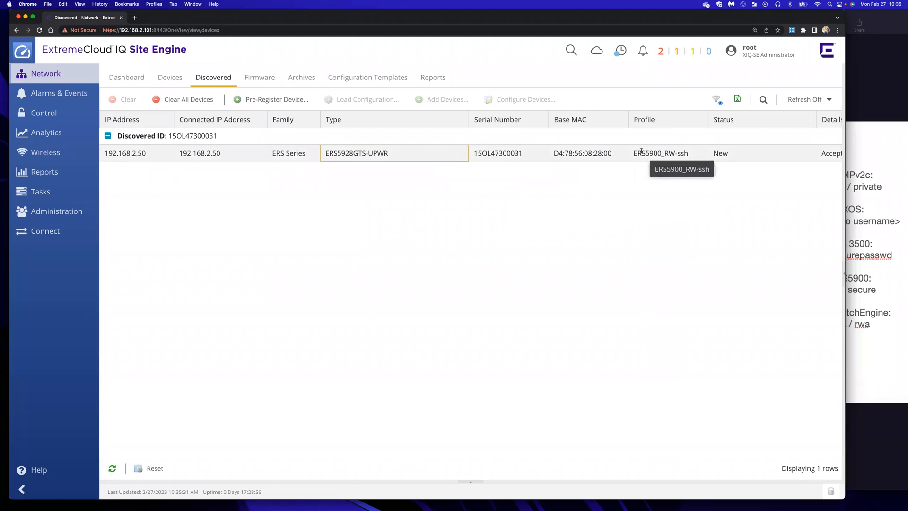
key("Right")
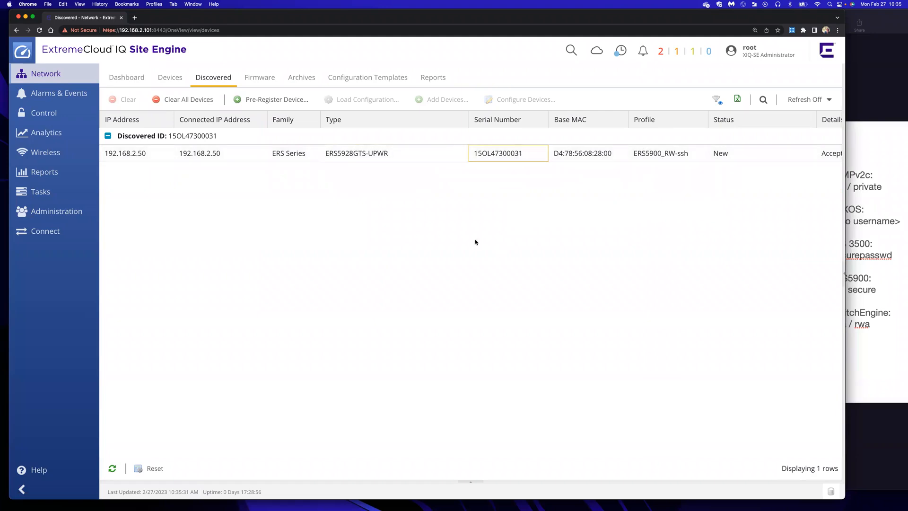
left_click(187, 154)
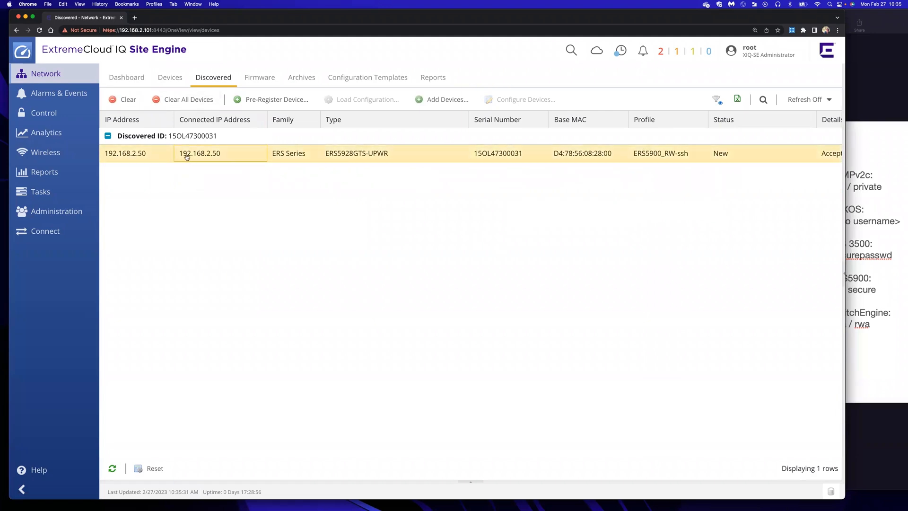
left_click(174, 80)
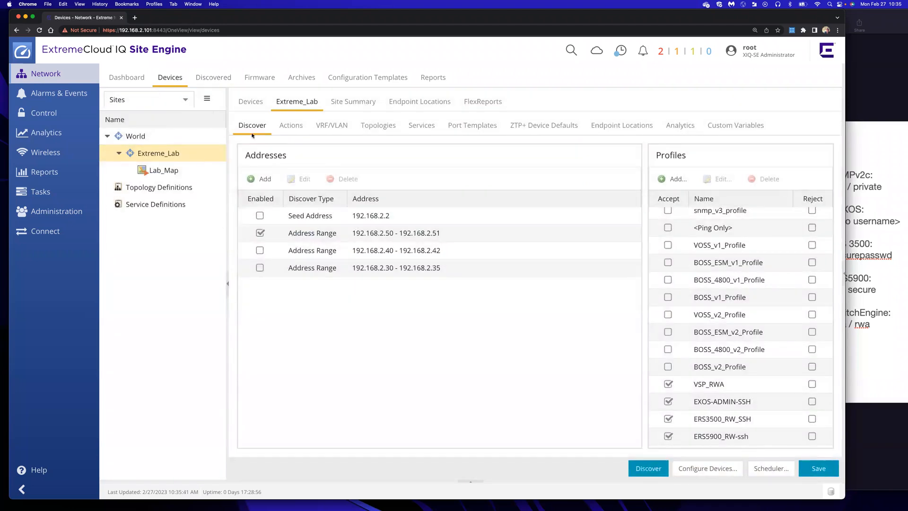
Try adding the discovered 192.168.2.50 switch to managed devices and refresh both lists
left_click(251, 103)
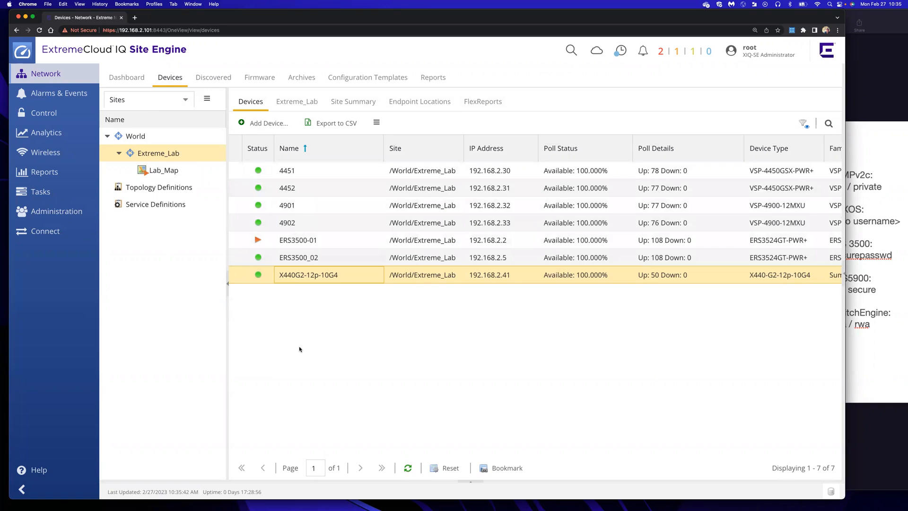
left_click(213, 78)
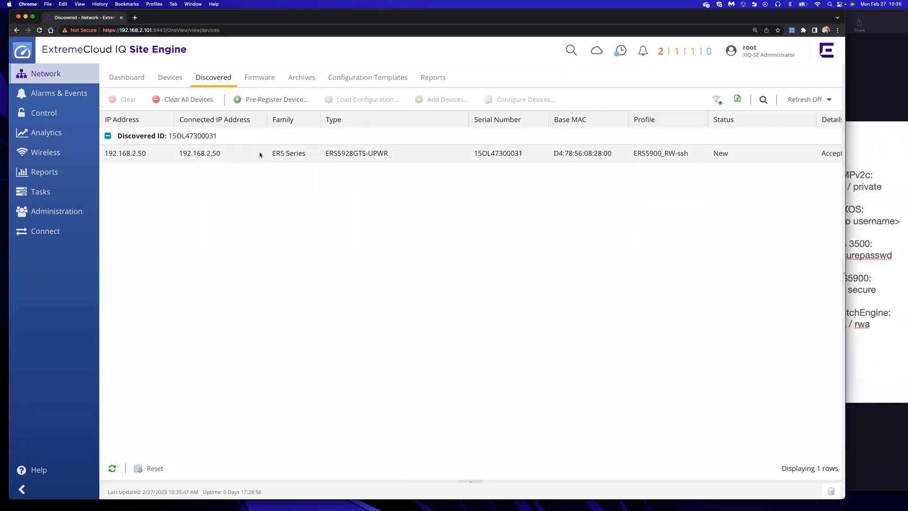
right_click(261, 158)
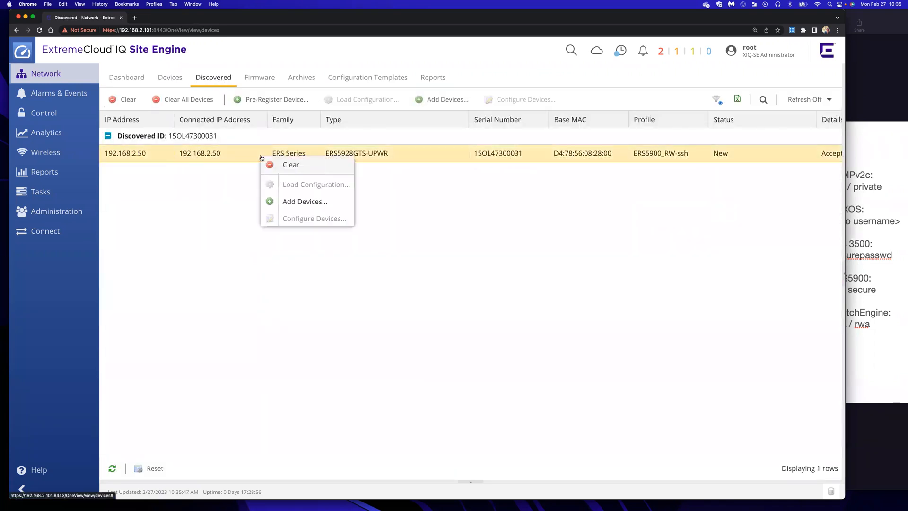
left_click(285, 200)
left_click(111, 470)
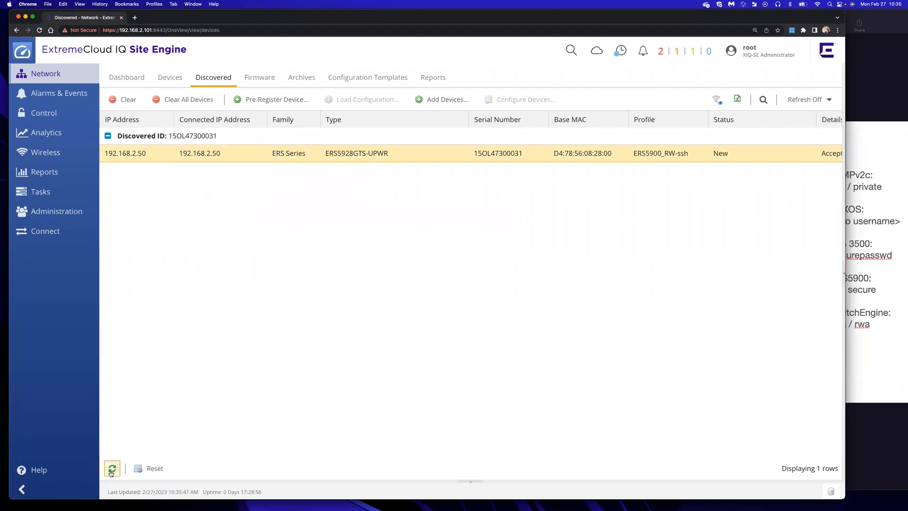
left_click(112, 470)
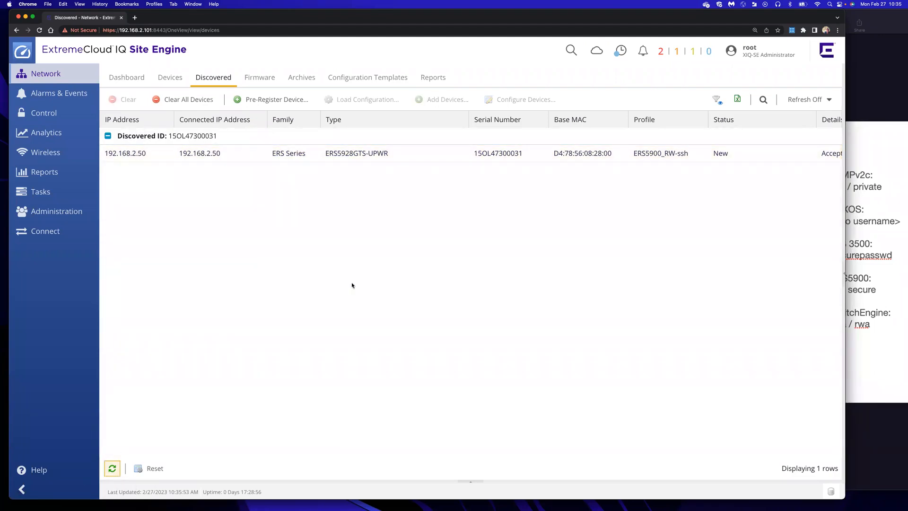
left_click(170, 78)
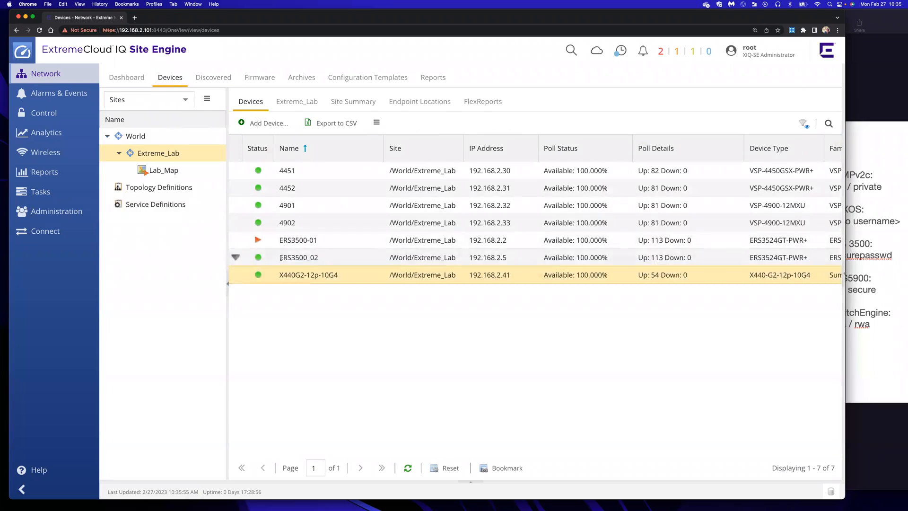
left_click(409, 467)
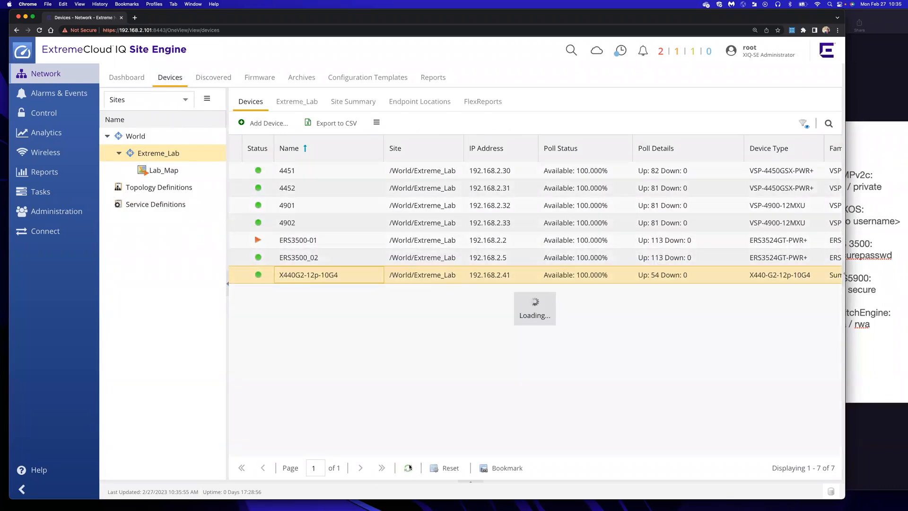
left_click(409, 468)
left_click(409, 468)
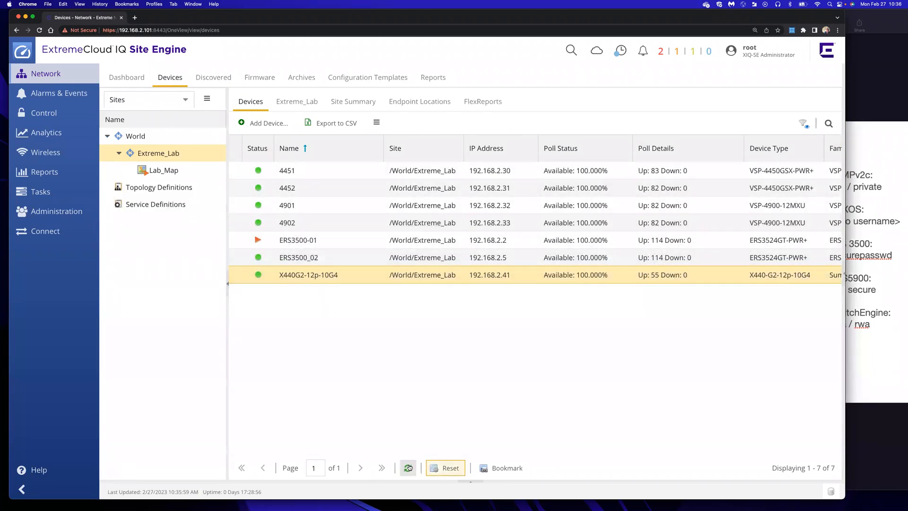
Clear the 192.168.2.50 switch from the Discovered list and return to the device table
left_click(212, 80)
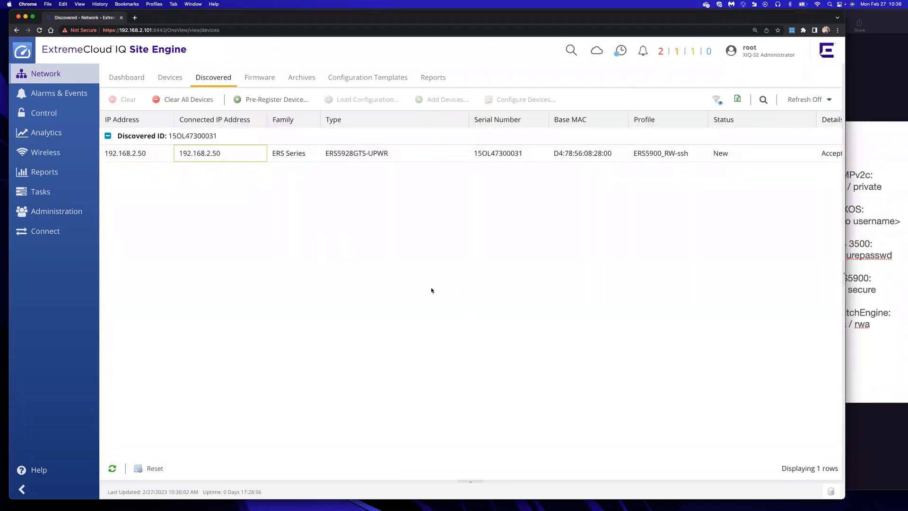
right_click(225, 157)
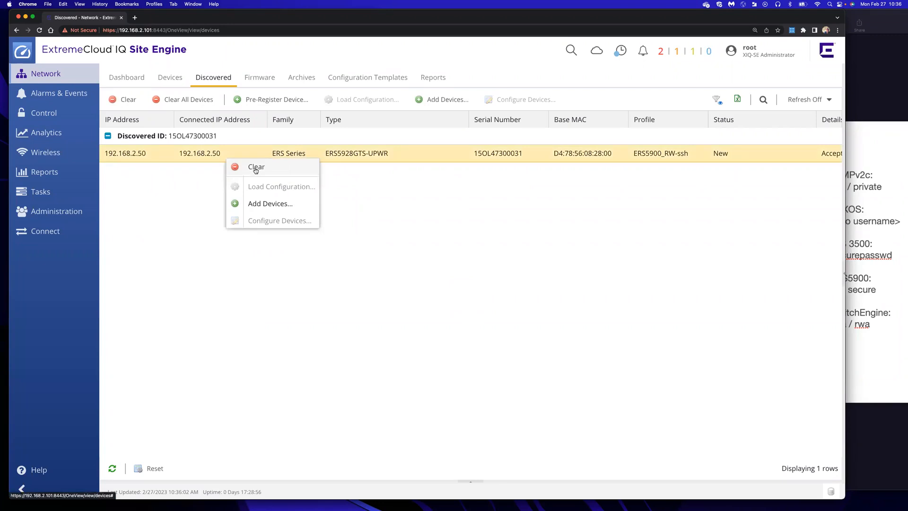
left_click(256, 167)
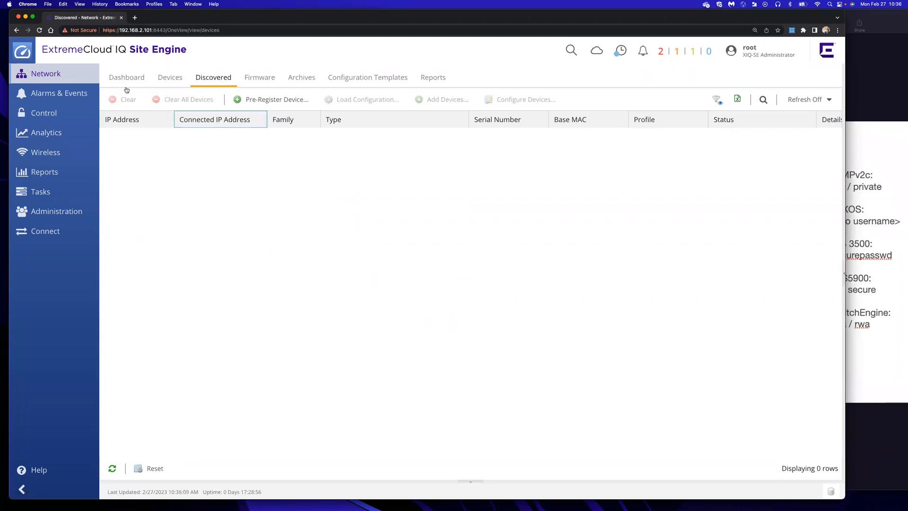
left_click(170, 78)
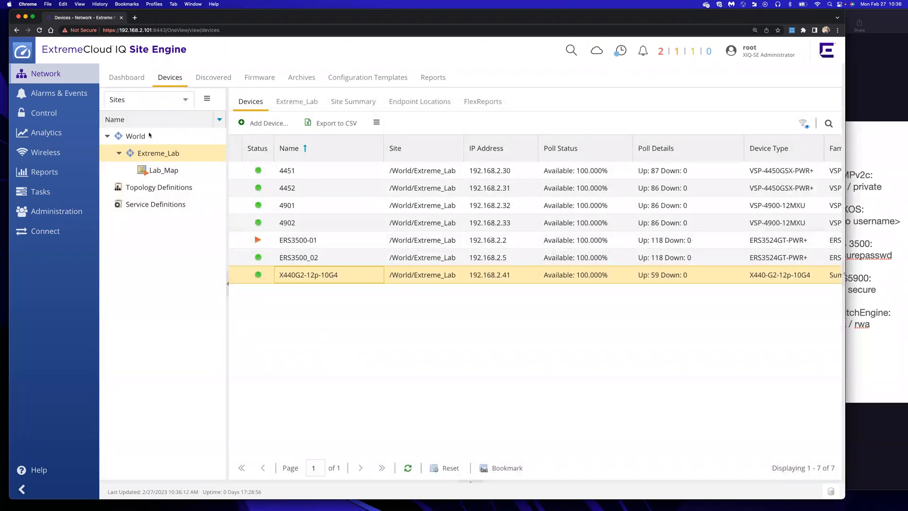
Add device 192.168.2.50 with profile ERS5900_RW-ssh and nickname 5901, then refresh the table
left_click(265, 123)
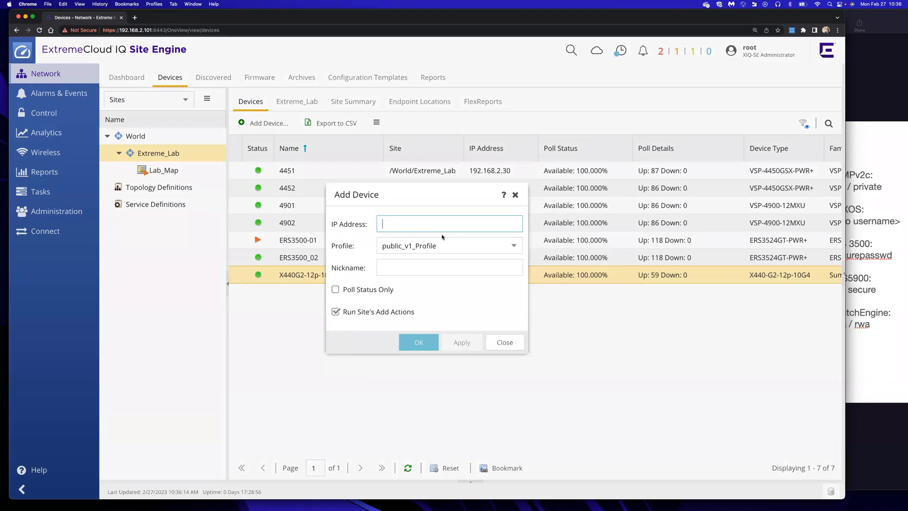
type("192.168.2.50")
left_click(440, 243)
scroll(435, 360, "down", 2)
scroll(435, 375, "down", 1)
scroll(435, 375, "up", 1)
scroll(434, 375, "up", 3)
left_click(420, 318)
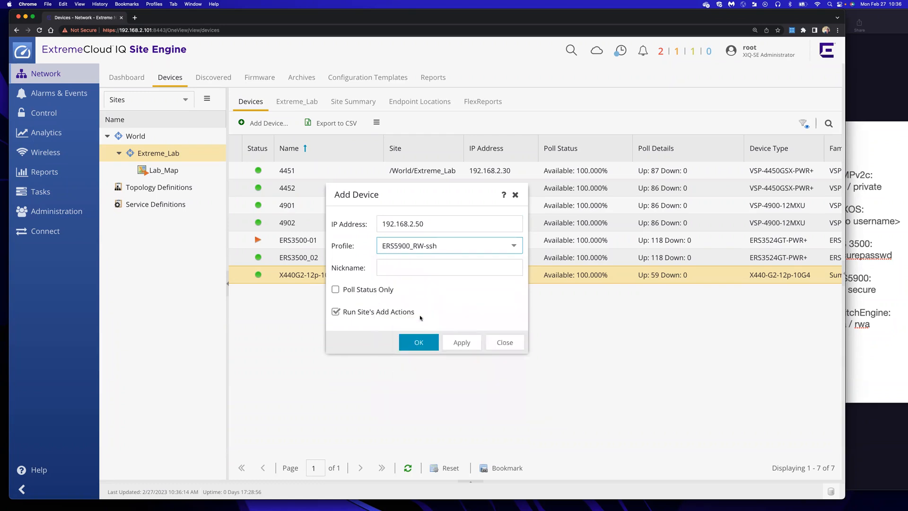
left_click(412, 264)
type("5901")
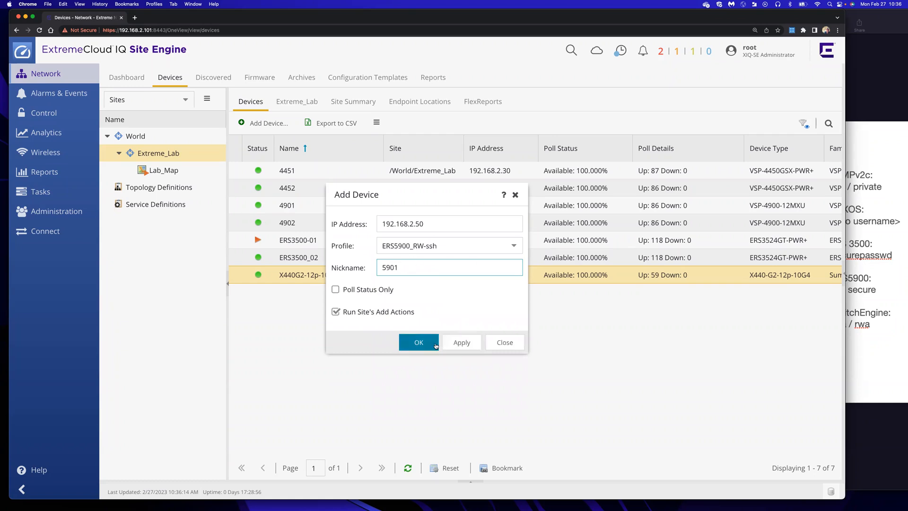
left_click(460, 343)
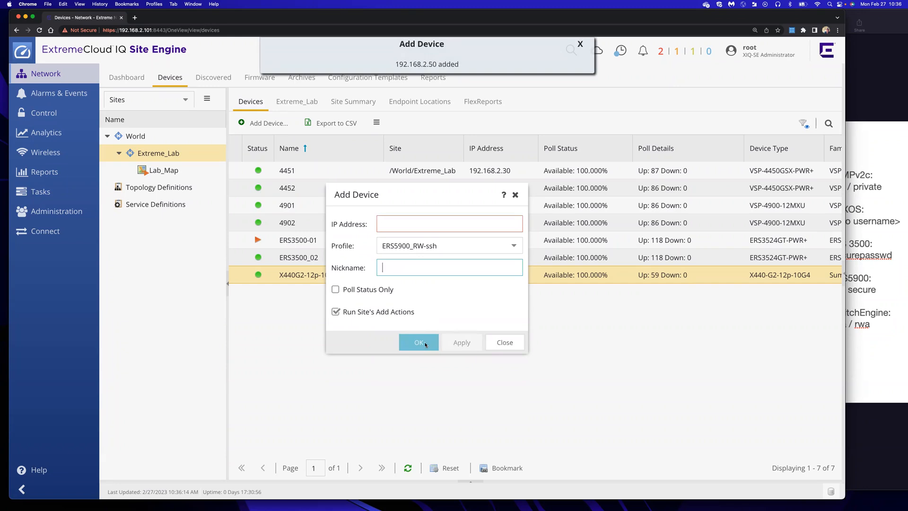
left_click(502, 344)
left_click(409, 469)
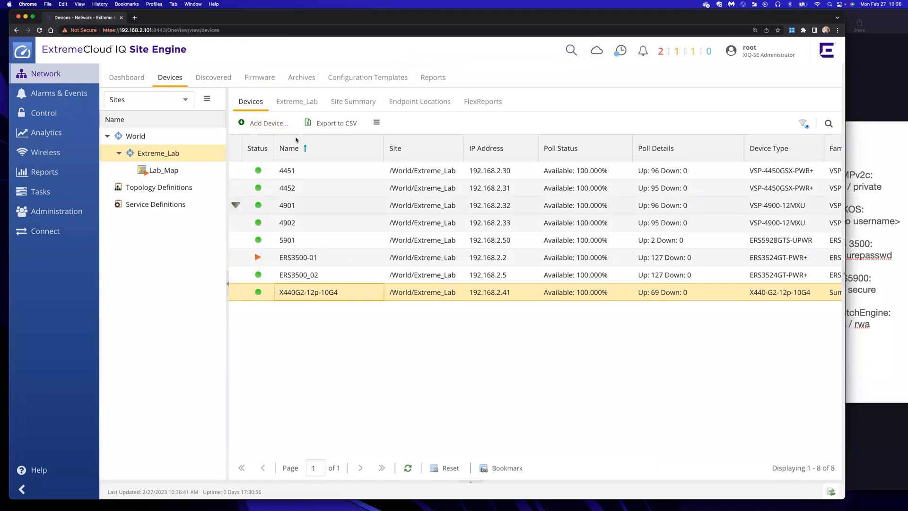
Open the Lab_Map topology tab from the site tree and put it into File > Edit mode
mouse_move(162, 176)
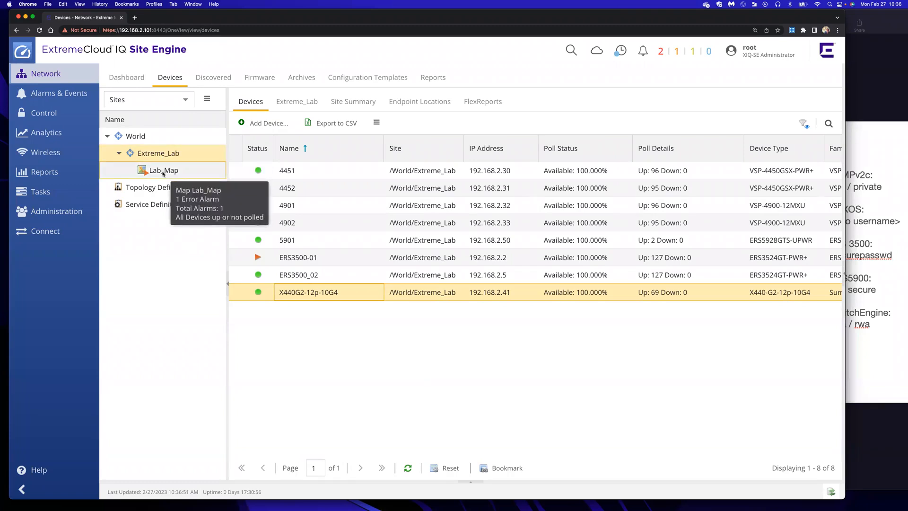
left_click(162, 171)
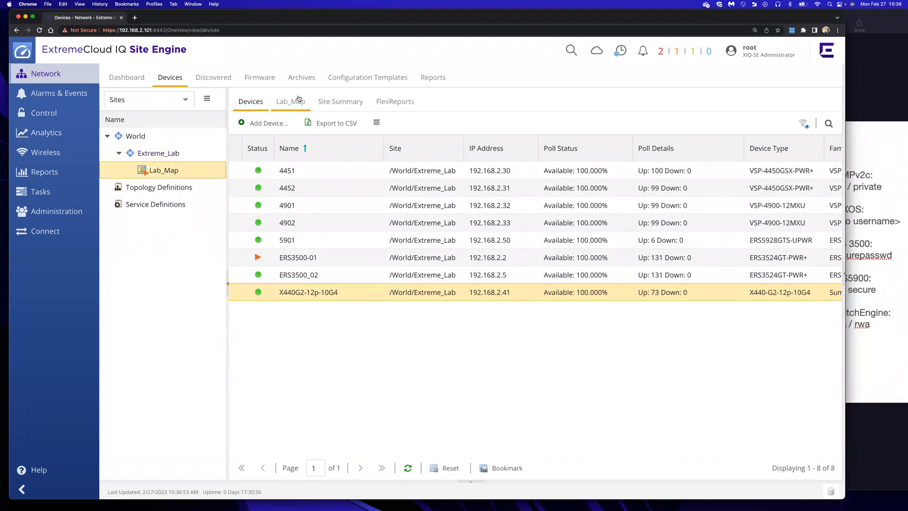
left_click(289, 105)
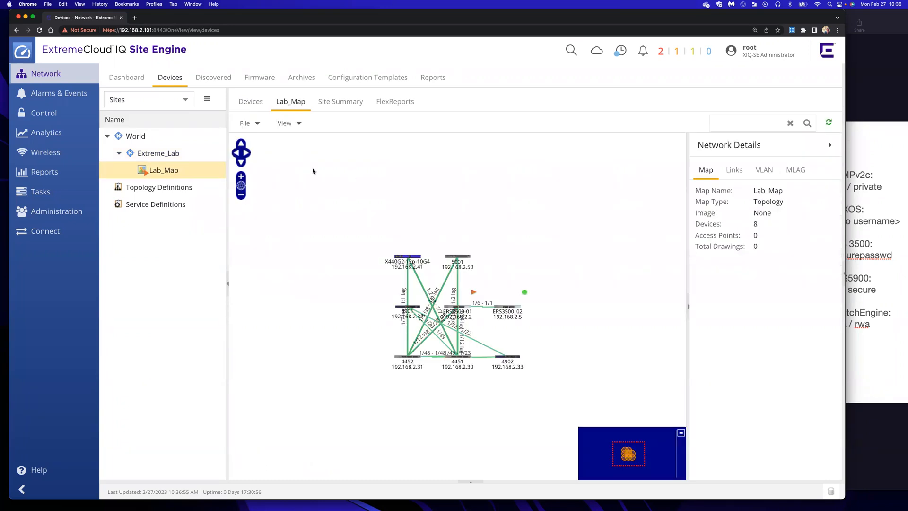
left_click(259, 124)
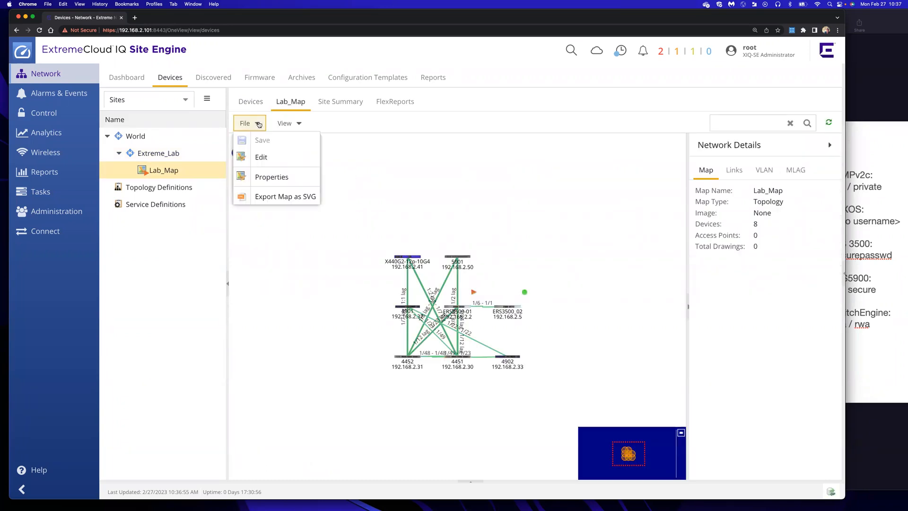
left_click(265, 159)
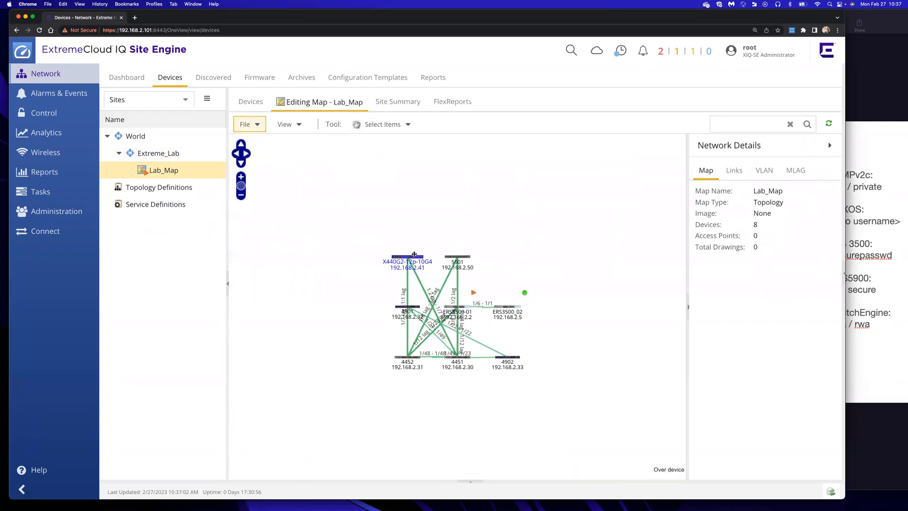
Move X440G2-12p-10G4 and 5901 to the upper corners and both ERS3500 switches to the bottom
left_click_drag(393, 235, 304, 228)
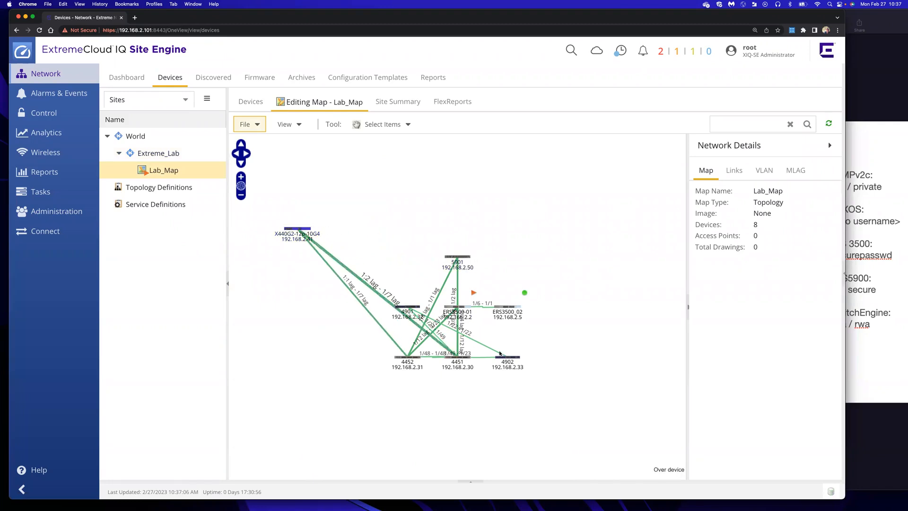
left_click_drag(300, 230, 300, 210)
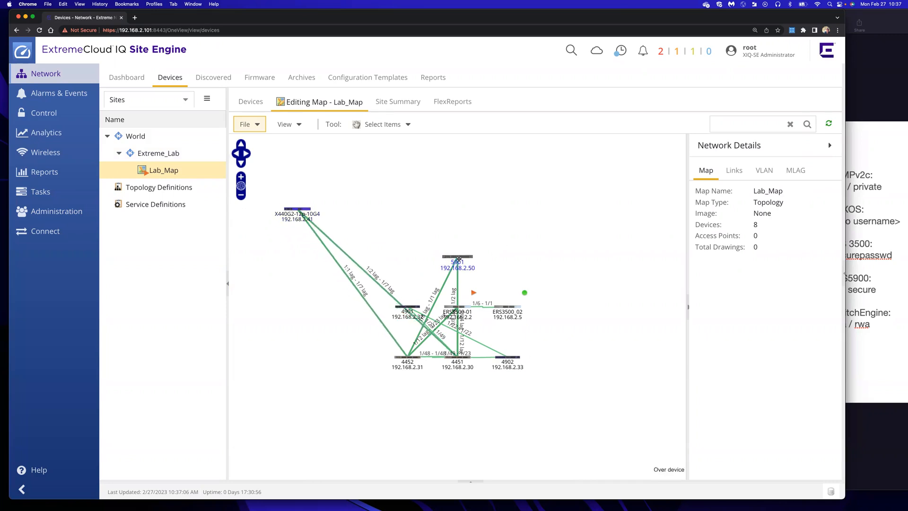
left_click_drag(465, 256, 616, 217)
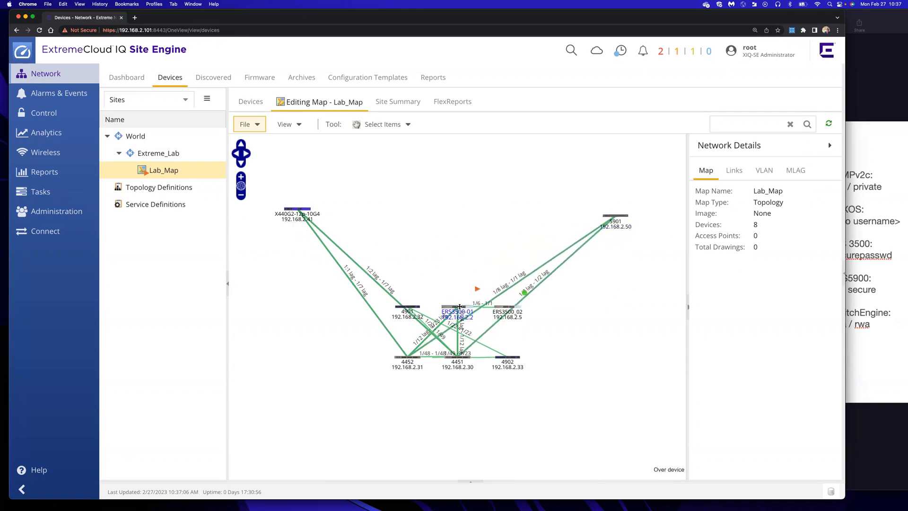
left_click_drag(459, 308, 459, 415)
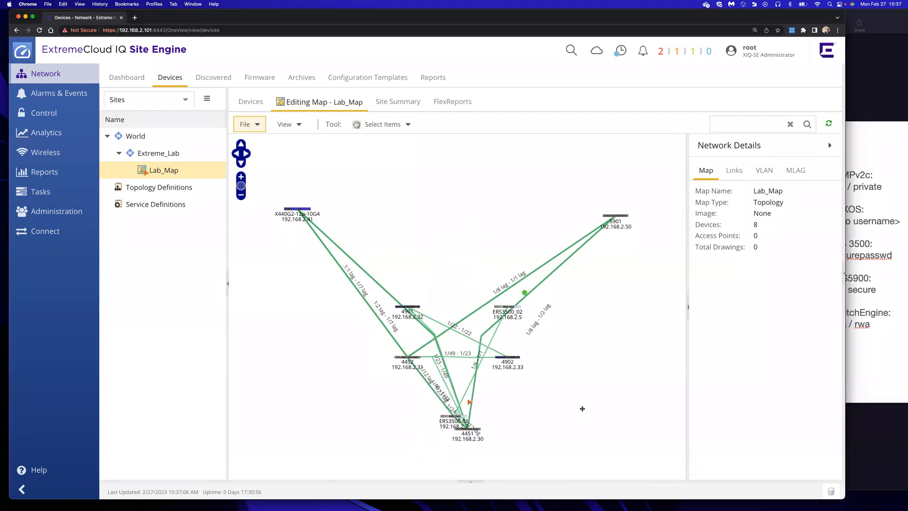
left_click_drag(517, 307, 581, 415)
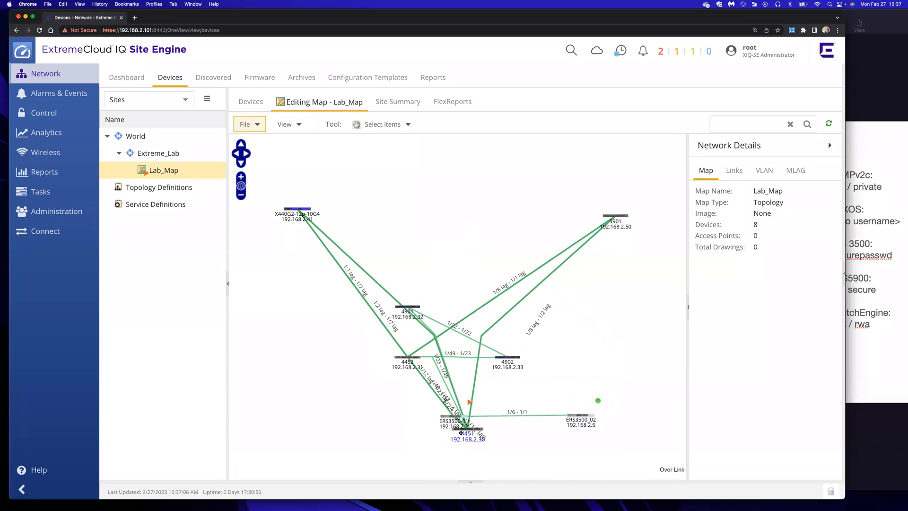
Place switches 4451 and 4452 side by side in the middle tier
left_click_drag(461, 431, 449, 202)
left_click_drag(436, 241, 402, 304)
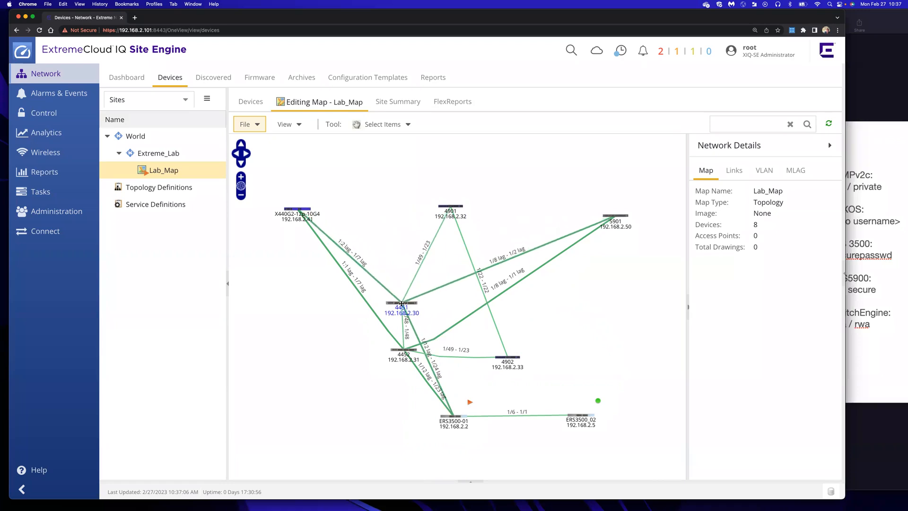
left_click_drag(402, 349, 546, 299)
left_click(400, 302)
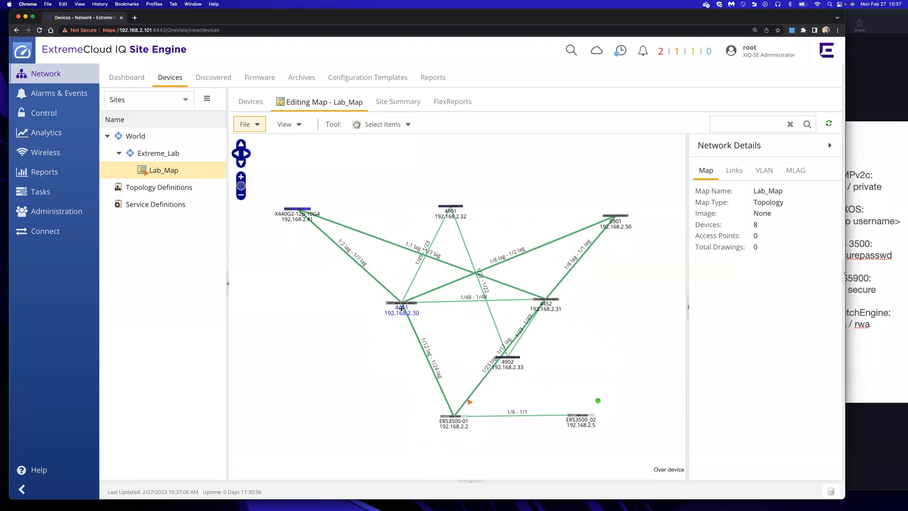
left_click_drag(402, 308, 398, 326)
left_click_drag(553, 299, 517, 321)
Line up 4901 and 4902 on the top tier, settle 4452 opposite 4451, and align X440G2-12p-10G4
left_click_drag(450, 206, 397, 219)
left_click(514, 349)
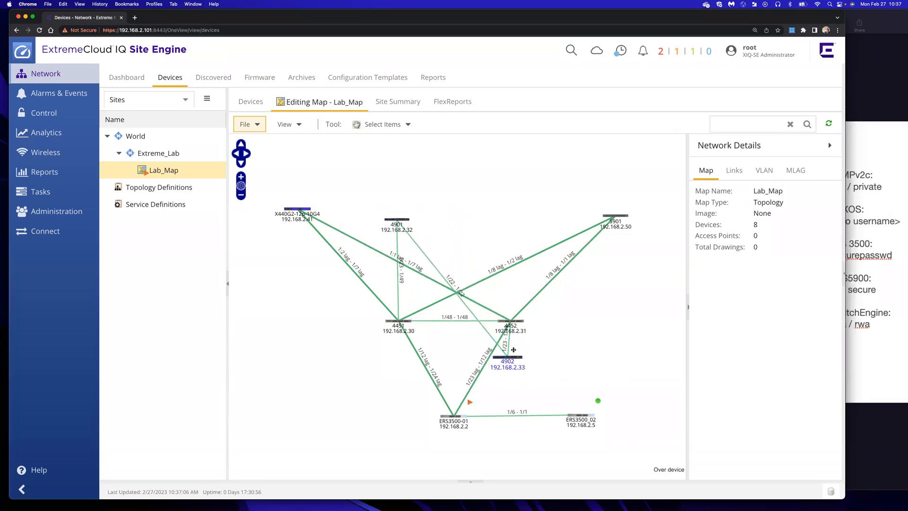
left_click_drag(512, 356, 523, 336)
left_click_drag(517, 242, 530, 382)
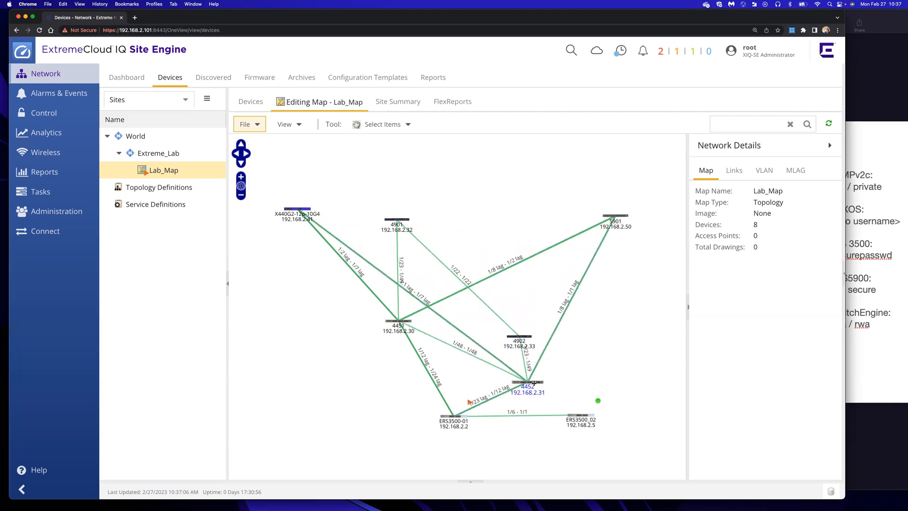
left_click_drag(529, 326, 517, 209)
left_click_drag(530, 383, 509, 323)
left_click_drag(310, 209, 310, 213)
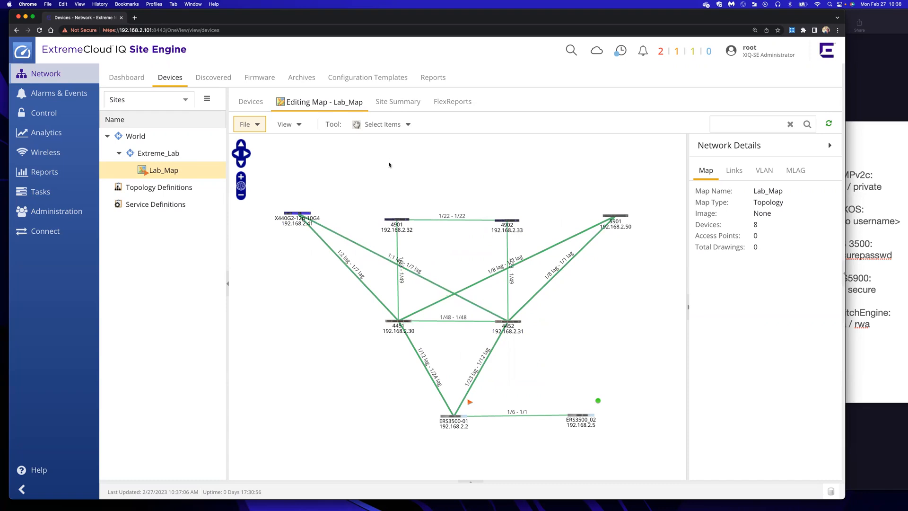
Save the rearranged Lab_Map layout and compare it against the Keynote lab diagram slide
left_click(257, 125)
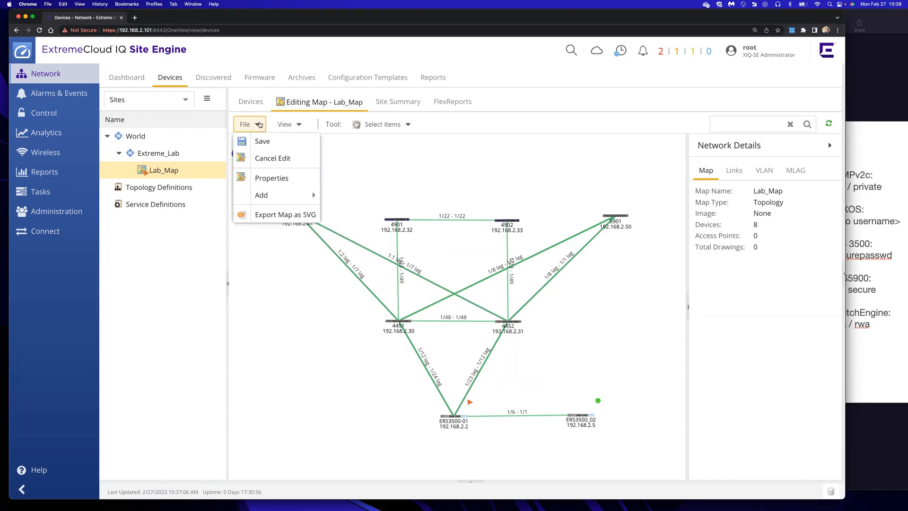
left_click(257, 141)
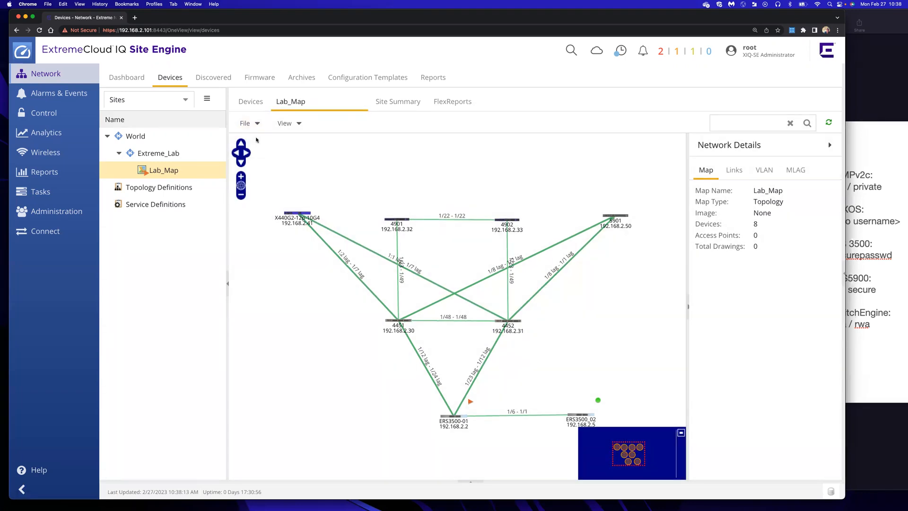
left_click(865, 127)
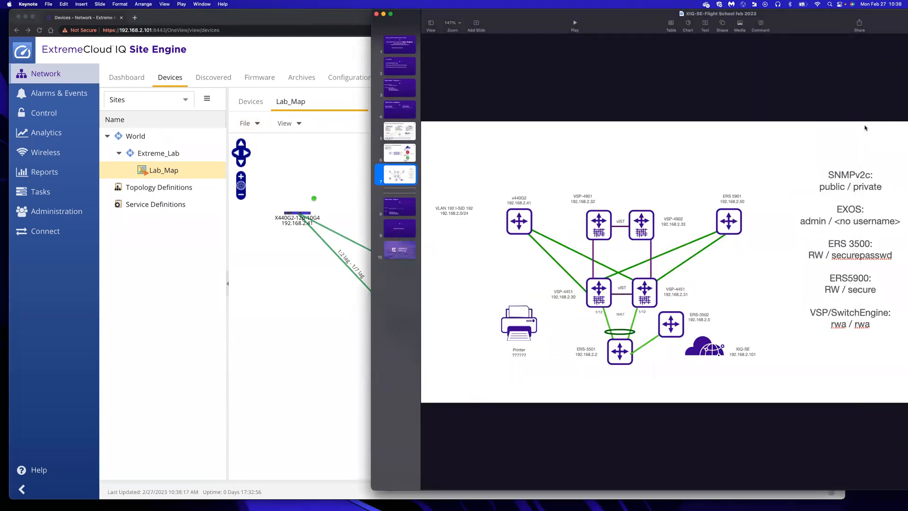
left_click(238, 16)
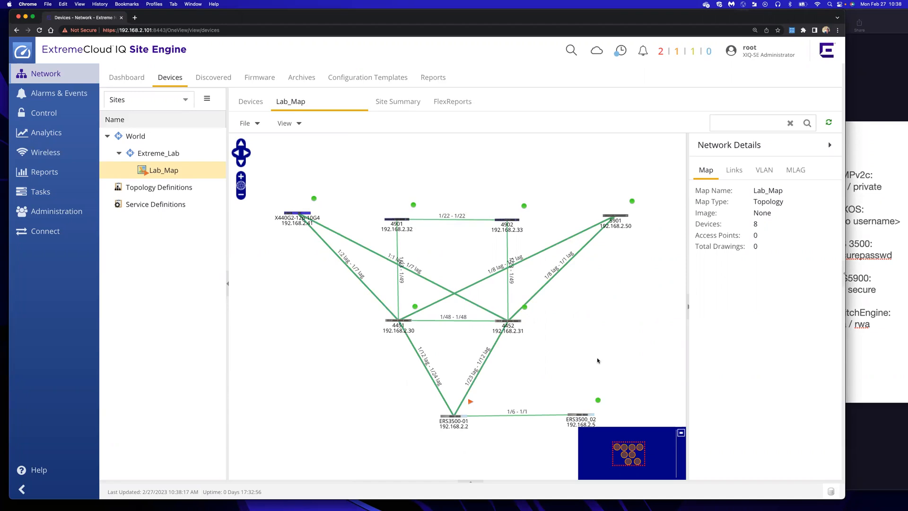
List the map's VLANs and overlay VLAN 192, turning VLANs 4051, 4052 and 4095 back off
left_click(736, 169)
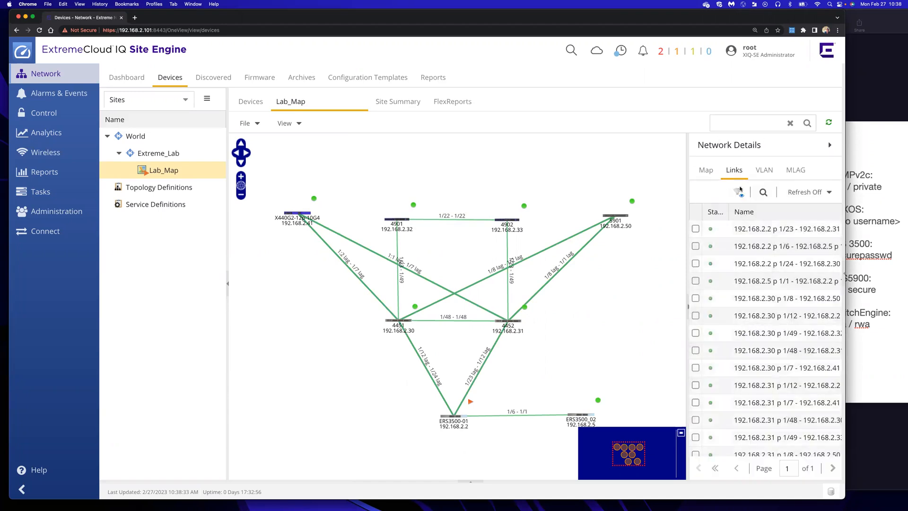
scroll(752, 313, "down", 5)
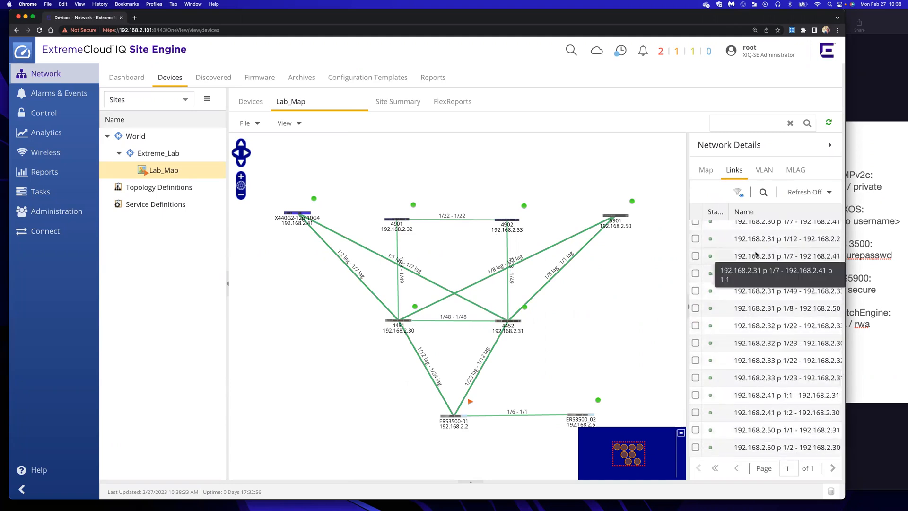
left_click(764, 170)
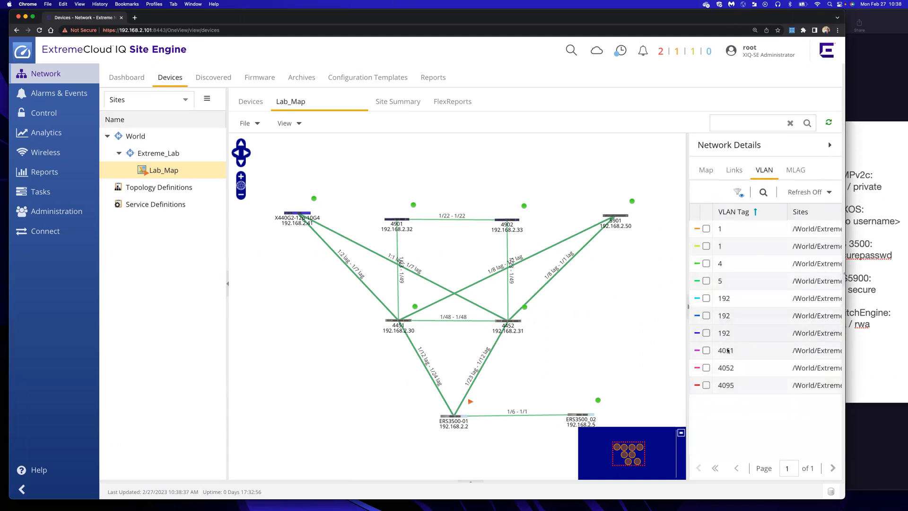
left_click(706, 367)
left_click(707, 385)
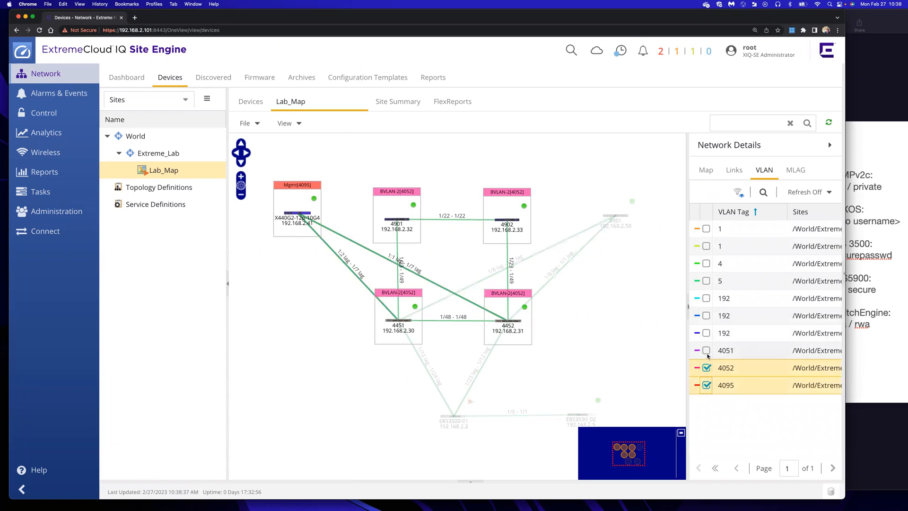
left_click(707, 350)
left_click(707, 333)
left_click(706, 350)
left_click(706, 367)
left_click(707, 385)
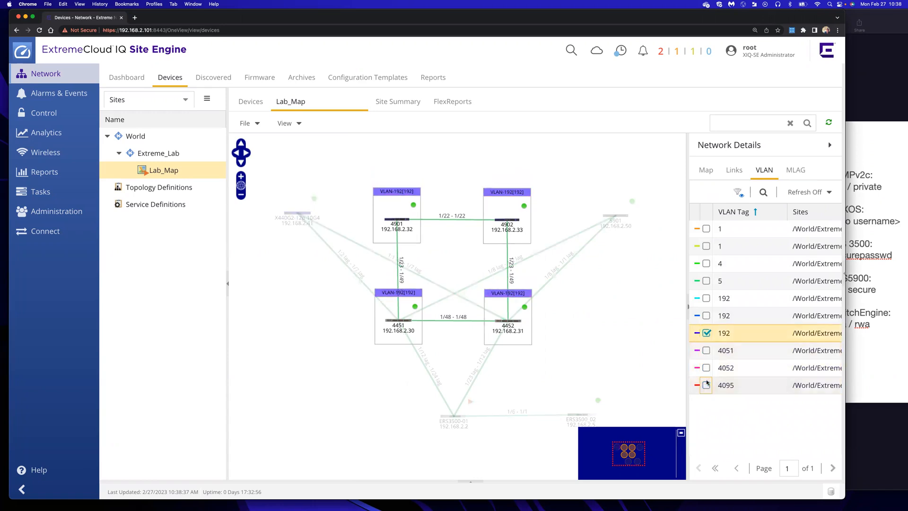
Briefly overlay VLANs 4 and 5, then remove them so only VLAN 192 stays shown
left_click(707, 281)
left_click(707, 264)
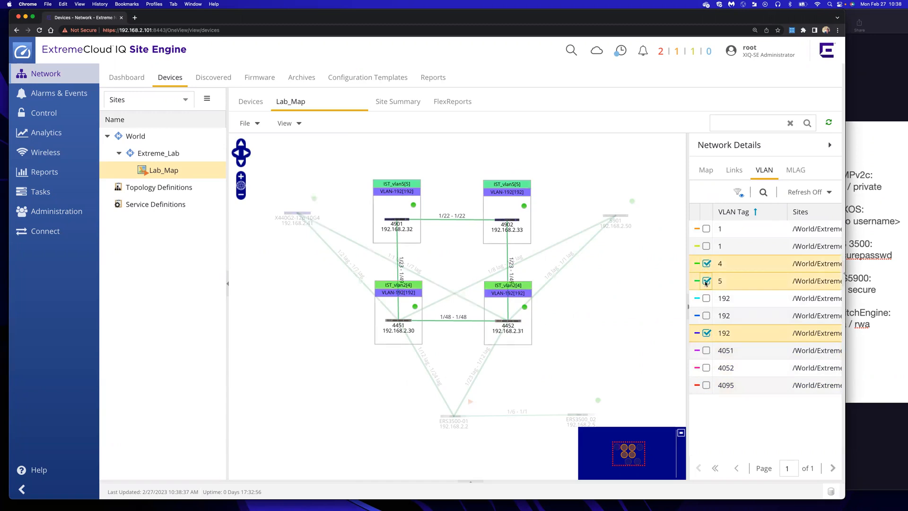
left_click(706, 281)
left_click(706, 263)
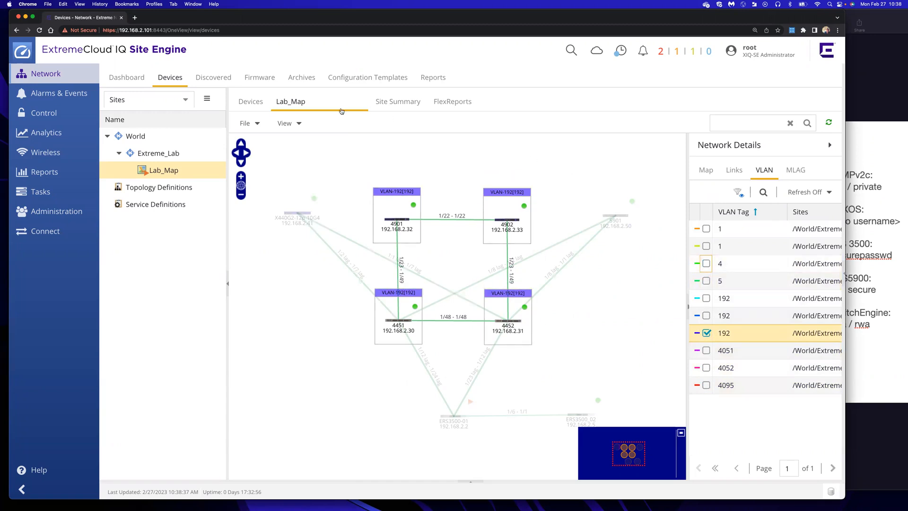
left_click(252, 122)
left_click(371, 146)
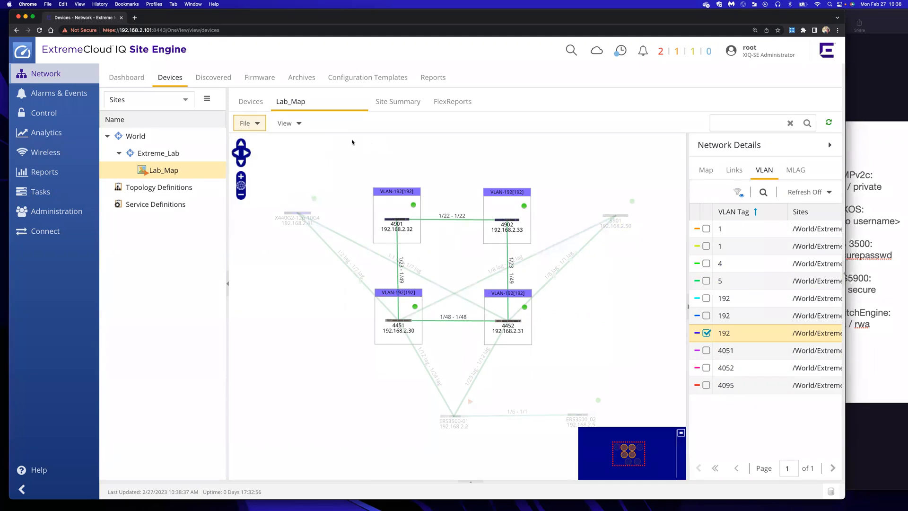
Browse the Administration Profiles, SNMP Credentials and CLI Credentials tables, then return to Network
left_click(77, 213)
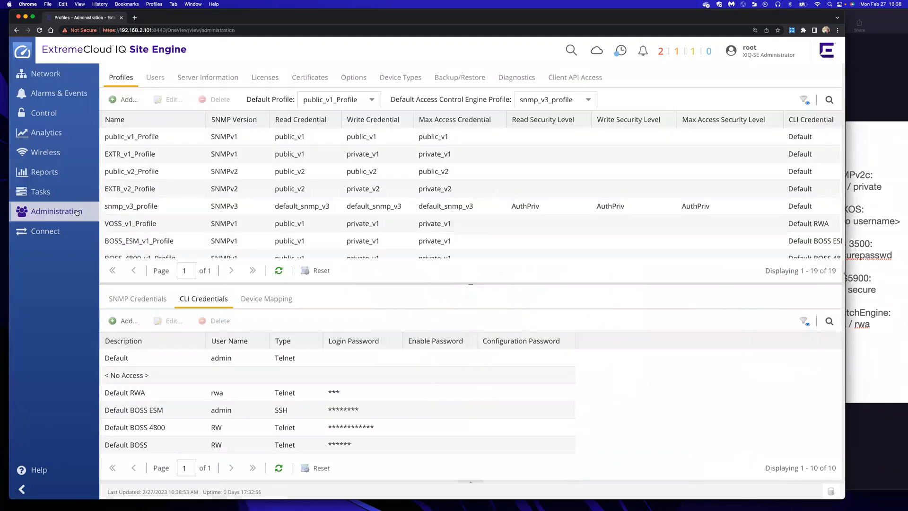
scroll(187, 397, "down", 3)
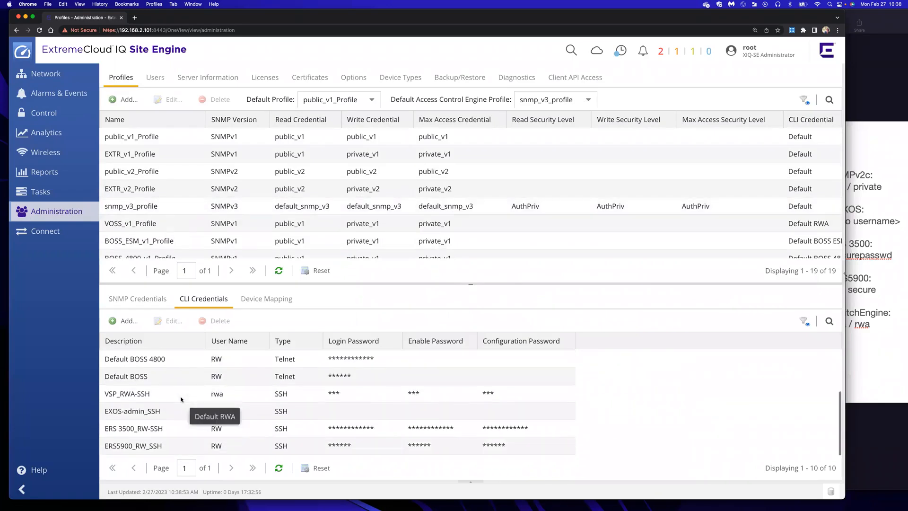
left_click(156, 299)
left_click(200, 299)
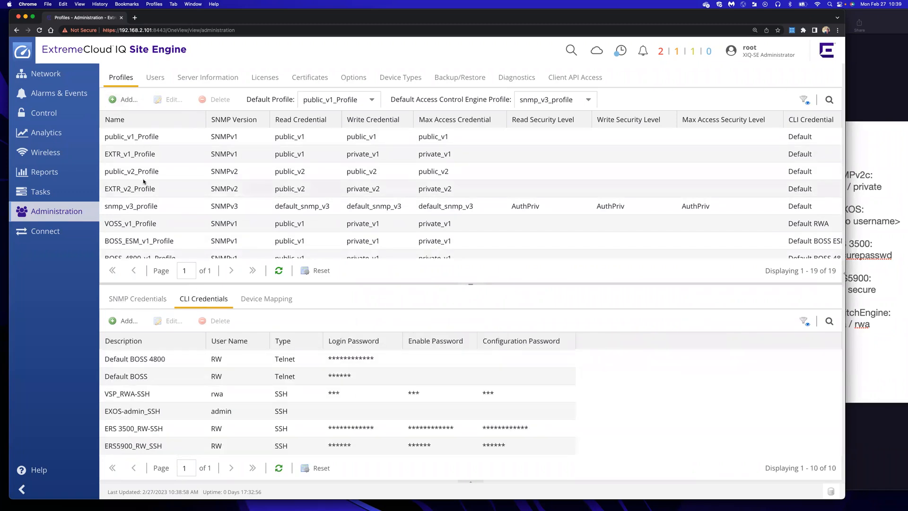
scroll(144, 181, "down", 5)
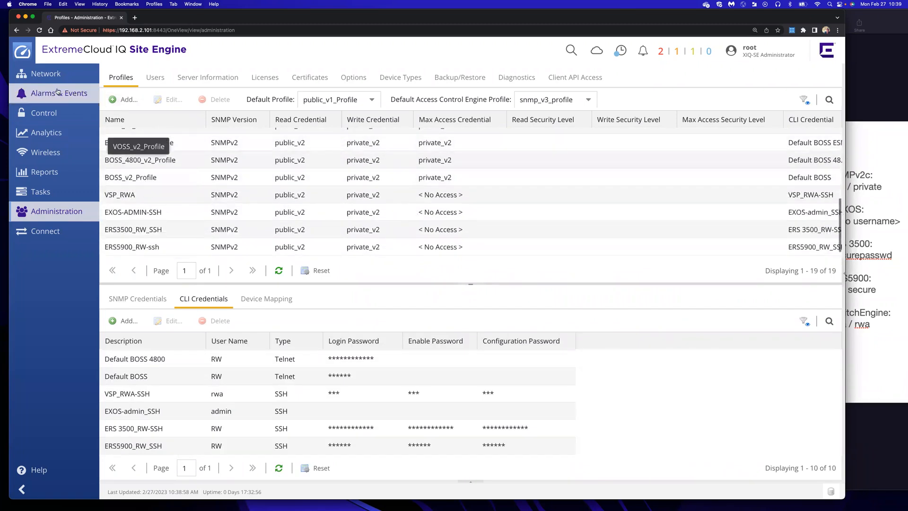
left_click(39, 72)
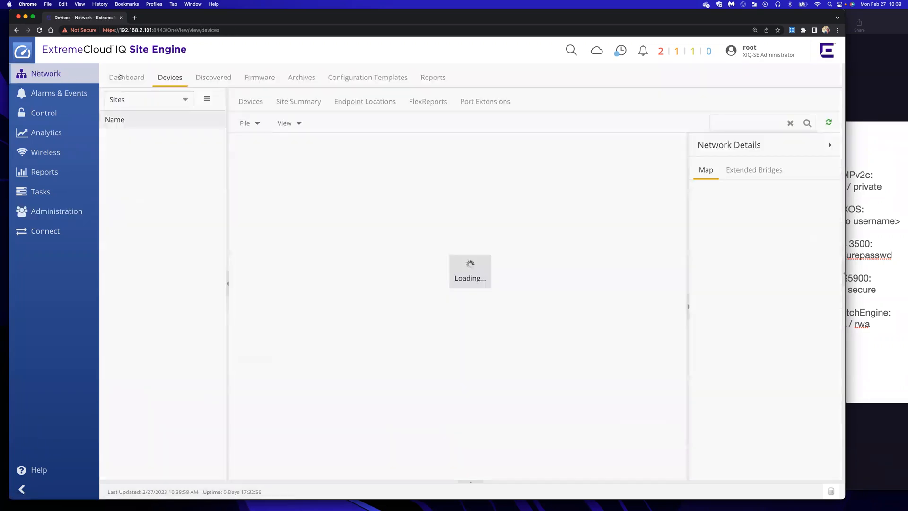
Select the Extreme_Lab site and confirm its Devices table lists eight switches
left_click(134, 136)
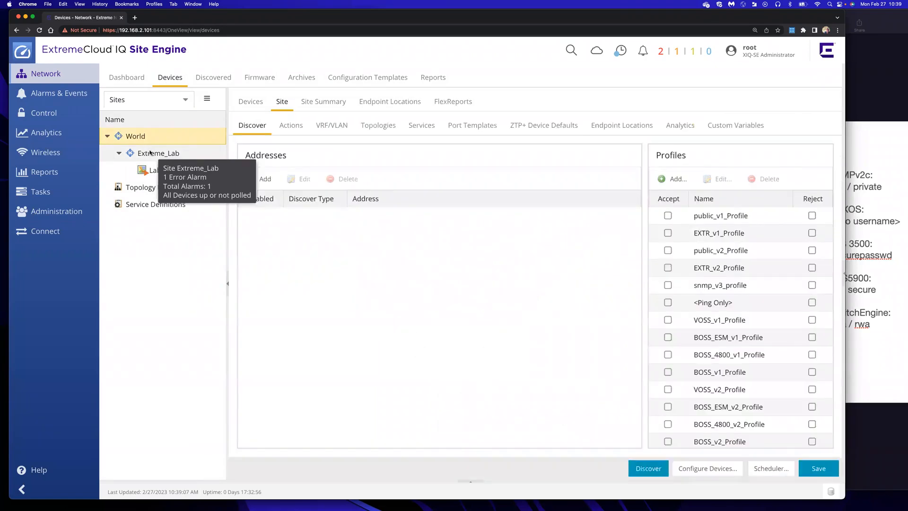
left_click(150, 153)
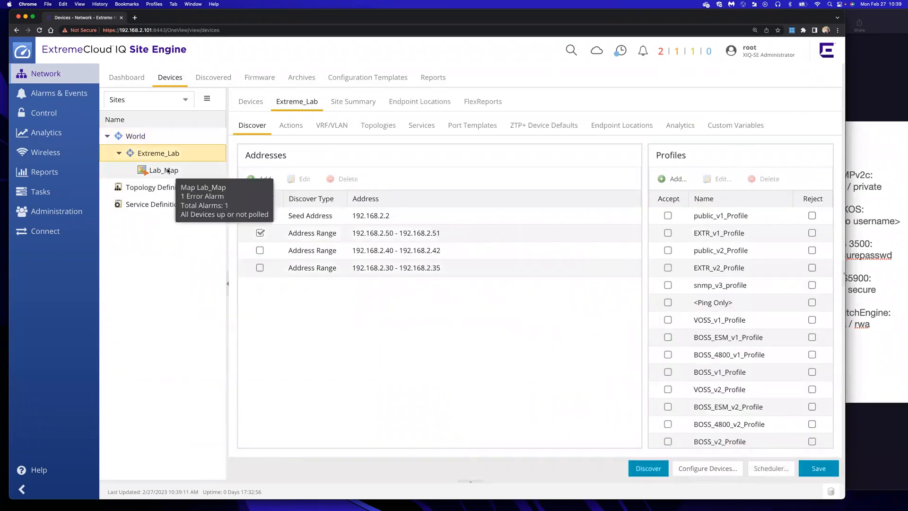
left_click(168, 170)
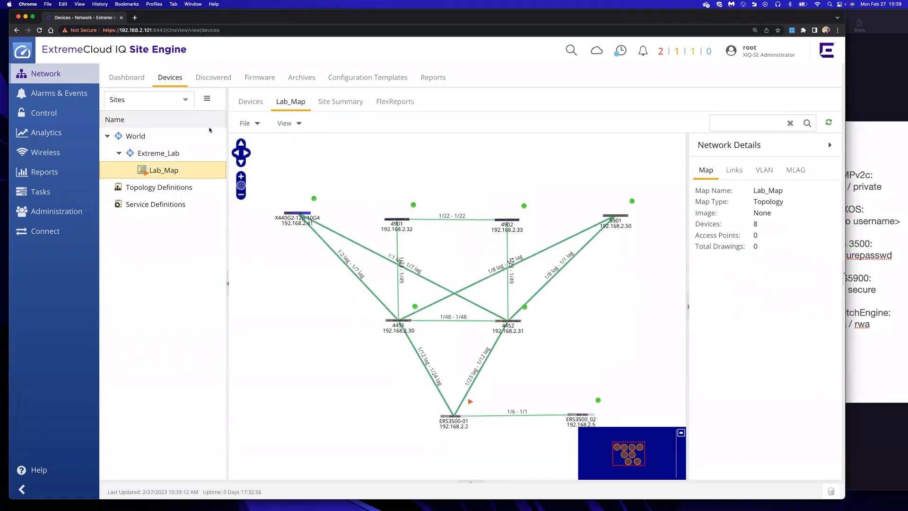
left_click(176, 147)
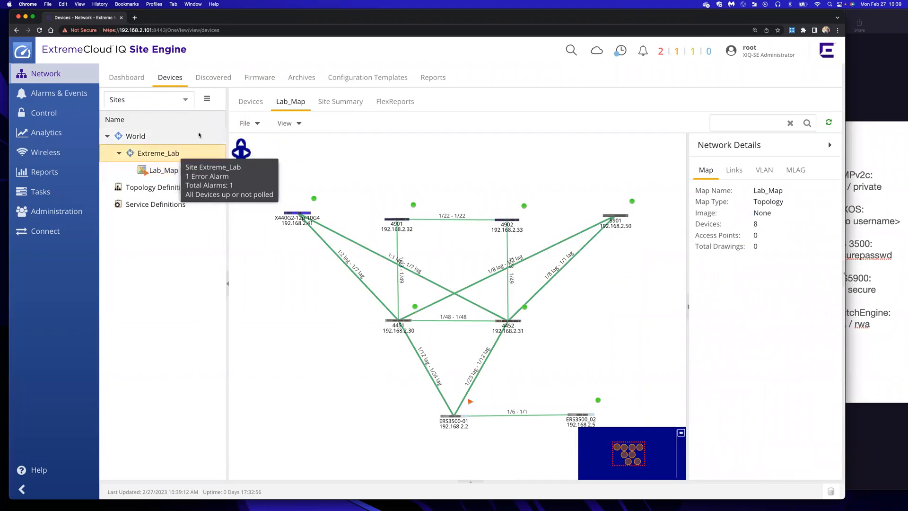
left_click(247, 103)
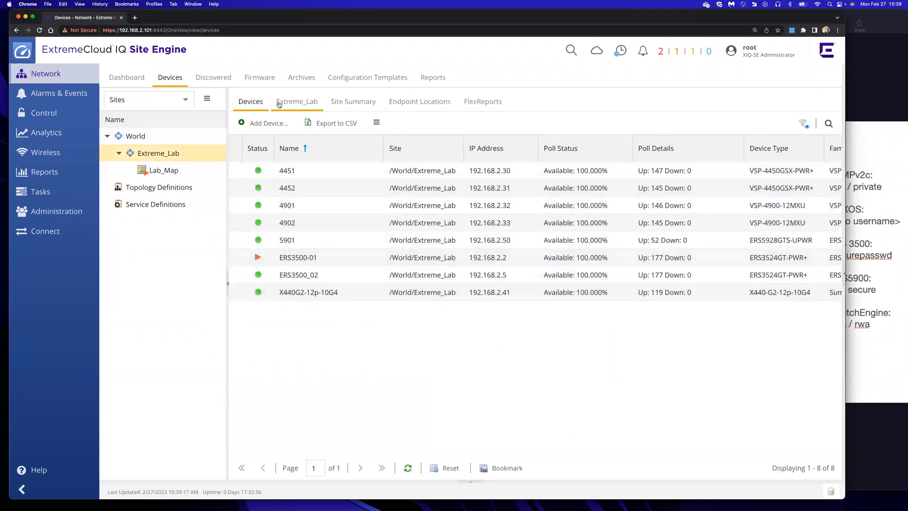
Review Extreme_Lab's Discover addresses, profiles and Actions, then reopen the Lab_Map device table
left_click(279, 103)
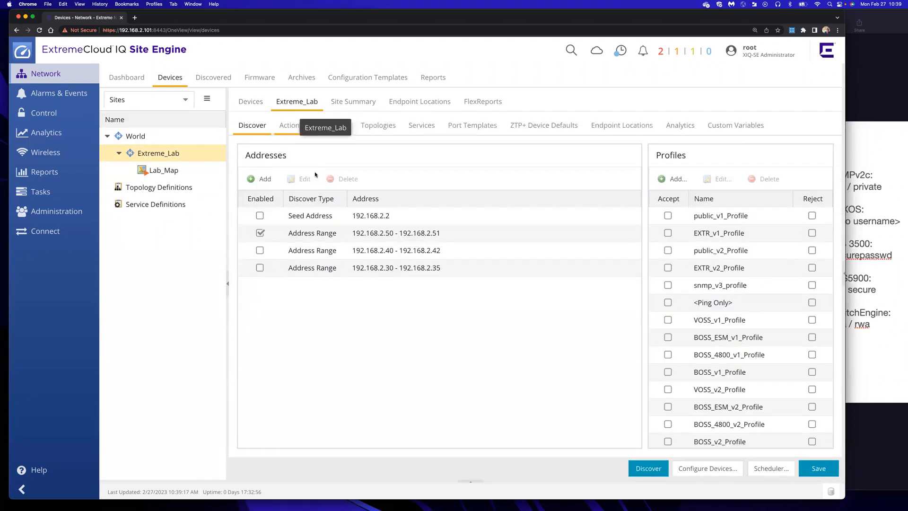
left_click(291, 127)
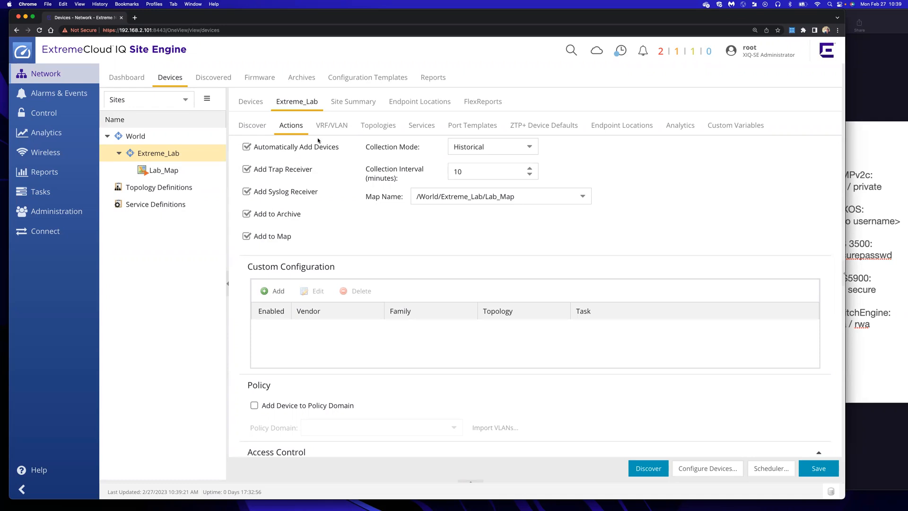
left_click(249, 124)
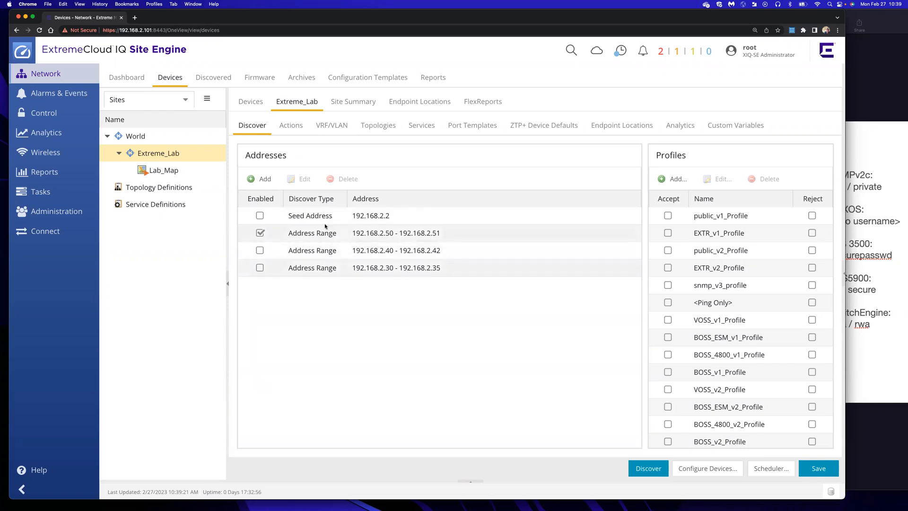
scroll(713, 374, "down", 3)
scroll(713, 374, "down", 2)
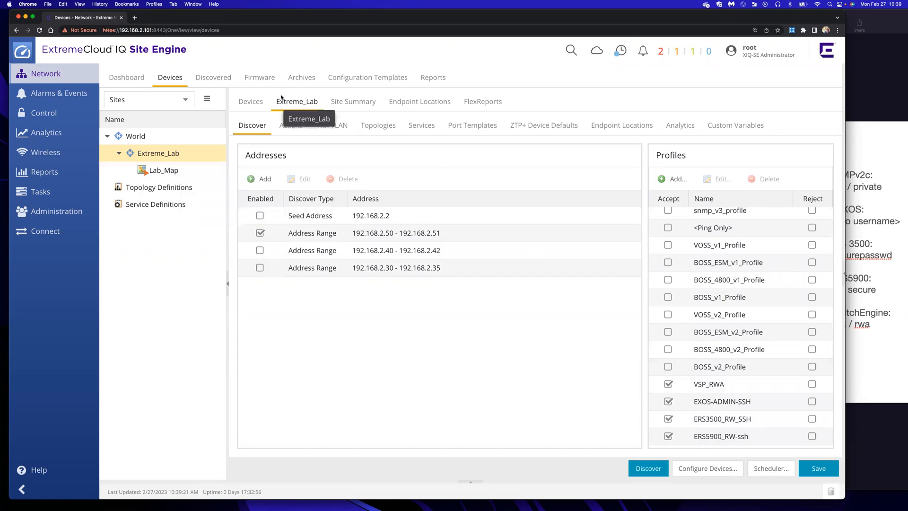
left_click(254, 103)
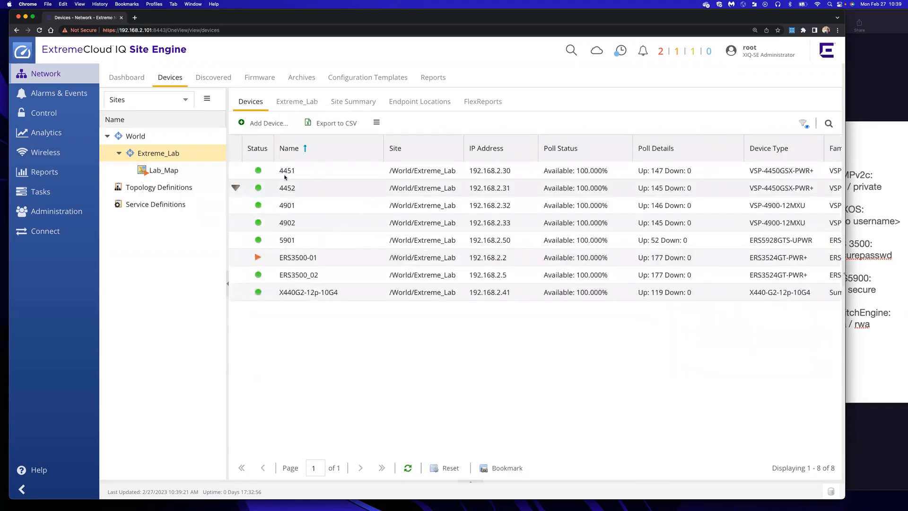
left_click(173, 173)
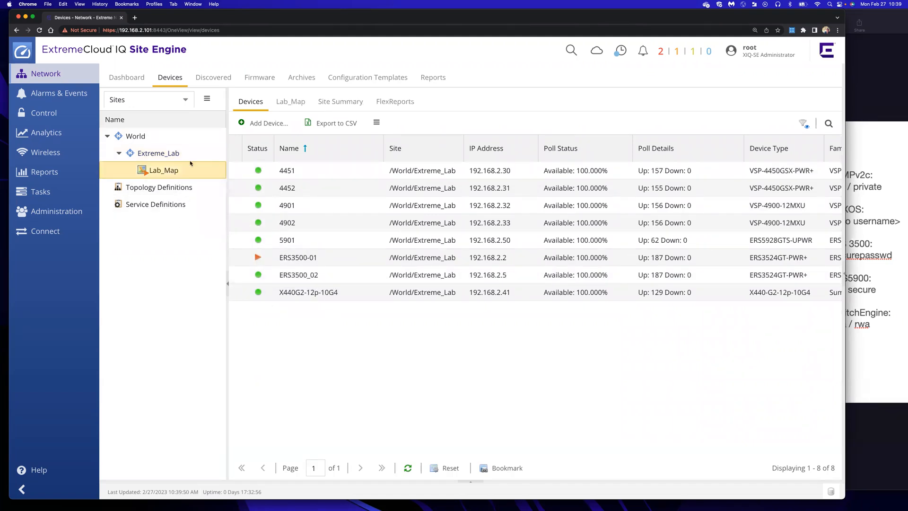